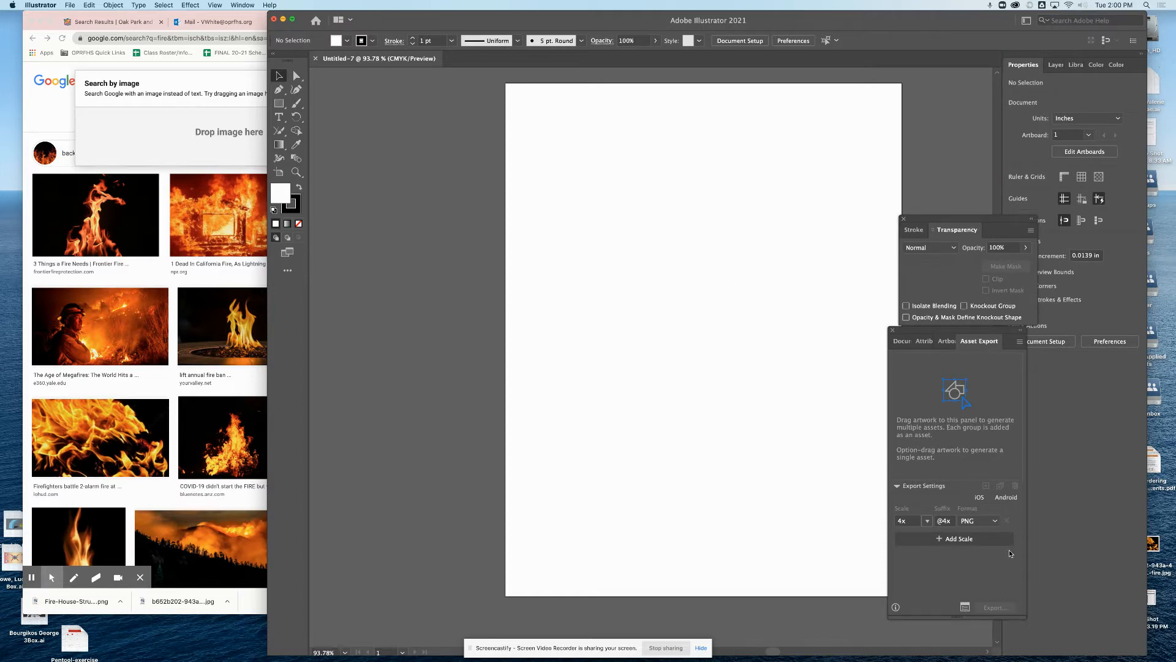
- Shrink the Illustrator window to expose the SOR flat.png and SOR stacked.png files on the desktop
{"action": "left_click_drag", "start_coordinate": [1143, 653], "coordinate": [1045, 623]}
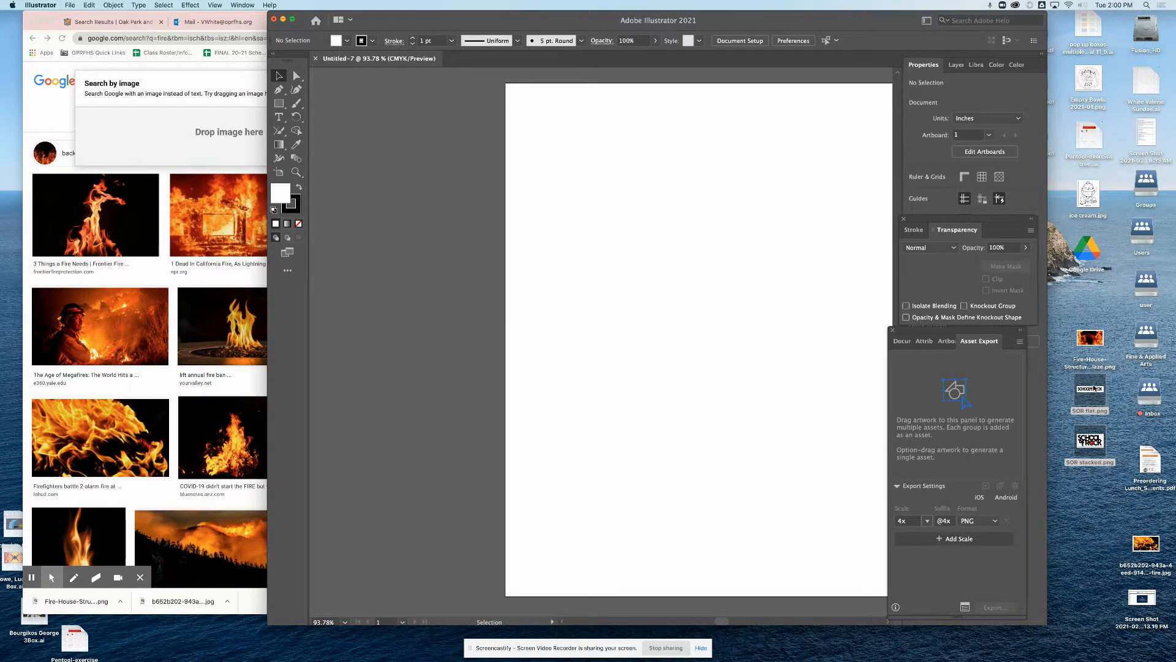
{"action": "left_click_drag", "start_coordinate": [1092, 396], "coordinate": [1096, 405]}
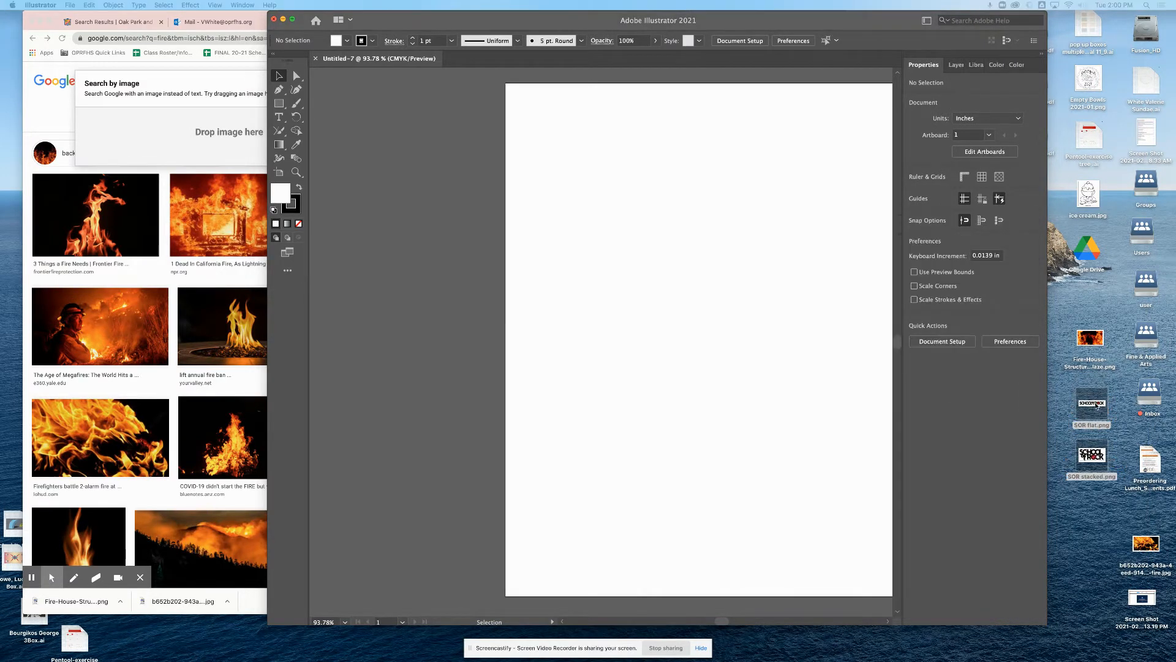
- Switch to Chrome and look up the School of Rock Tutorials and Files material in the P4 Graphic Design 2 classwork on Google Classroom
{"action": "left_click", "coordinate": [243, 182]}
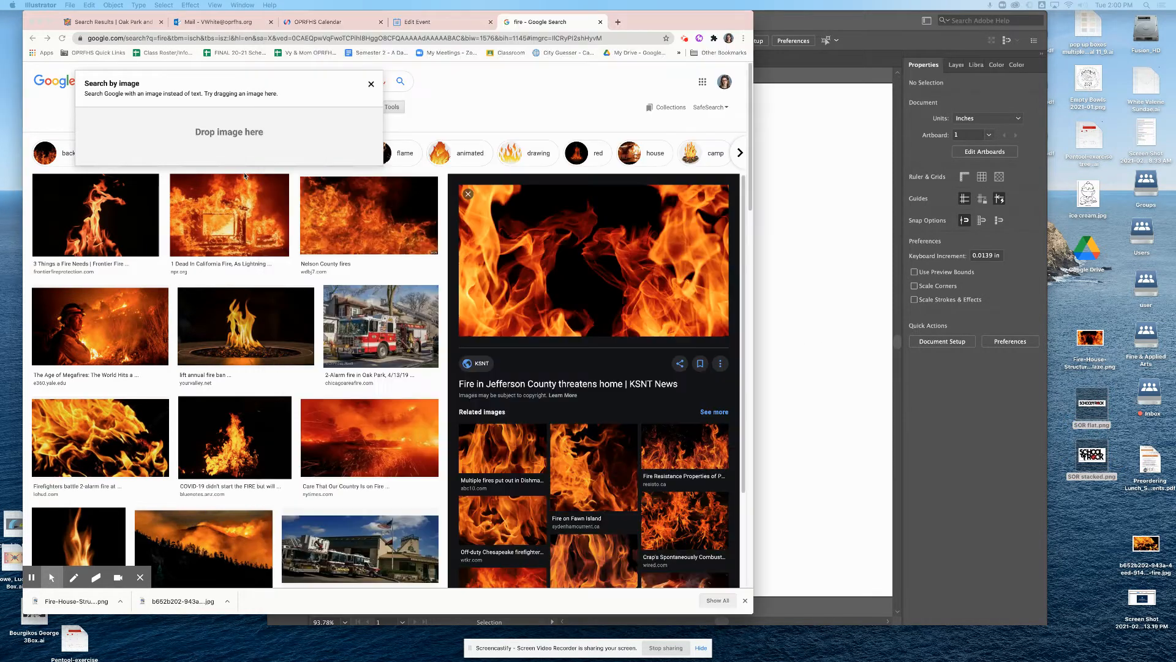
{"action": "left_click", "coordinate": [617, 22]}
{"action": "left_click", "coordinate": [509, 53]}
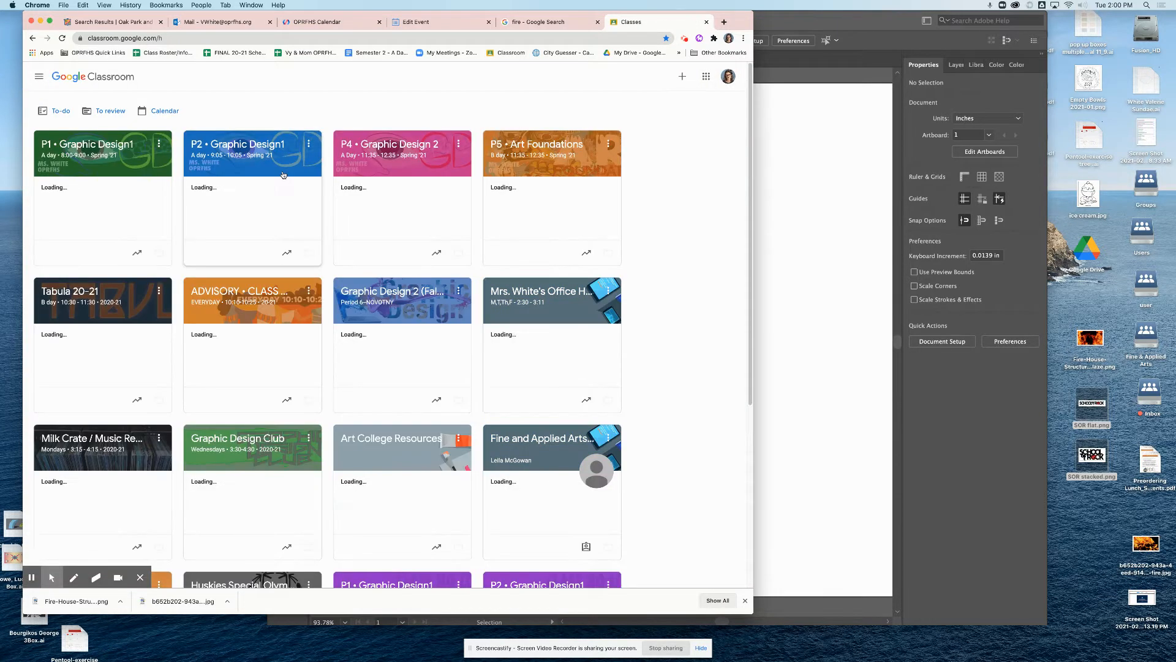
{"action": "left_click", "coordinate": [353, 161]}
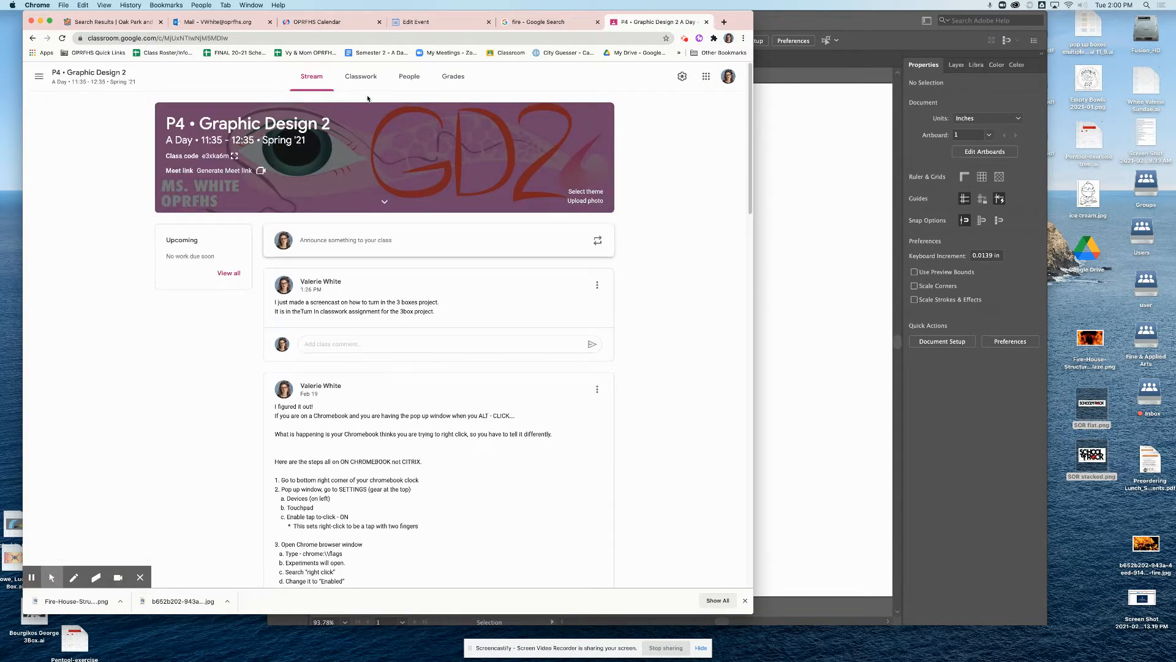
{"action": "left_click", "coordinate": [362, 78]}
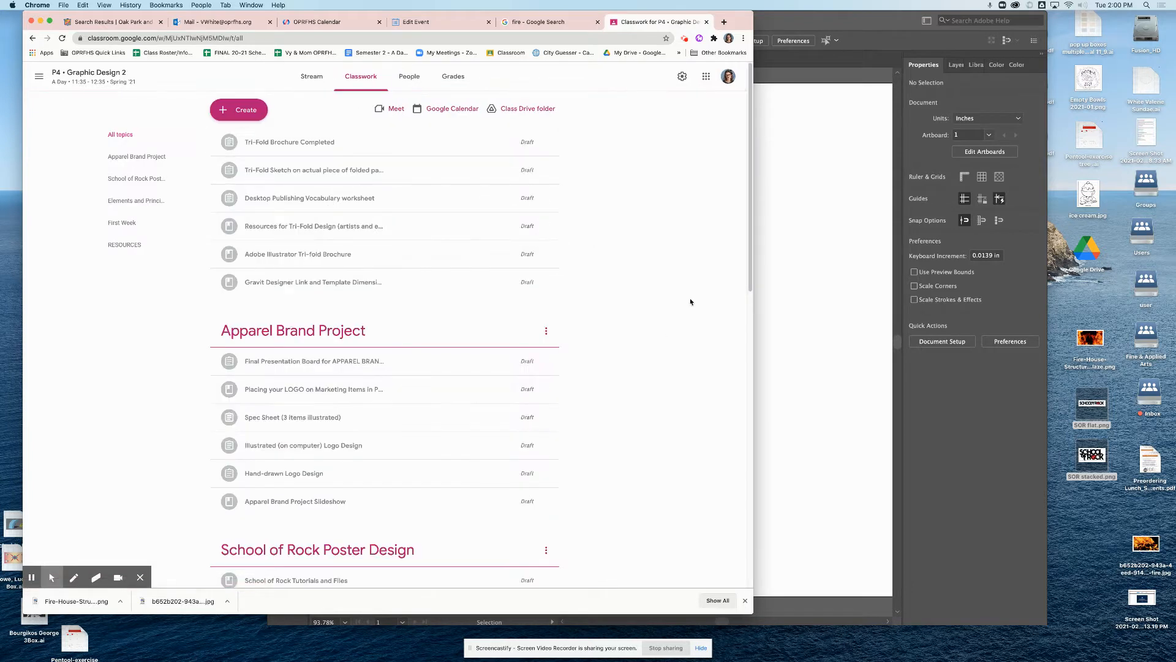
{"action": "scroll", "coordinate": [748, 274], "scroll_direction": "down", "scroll_amount": 5}
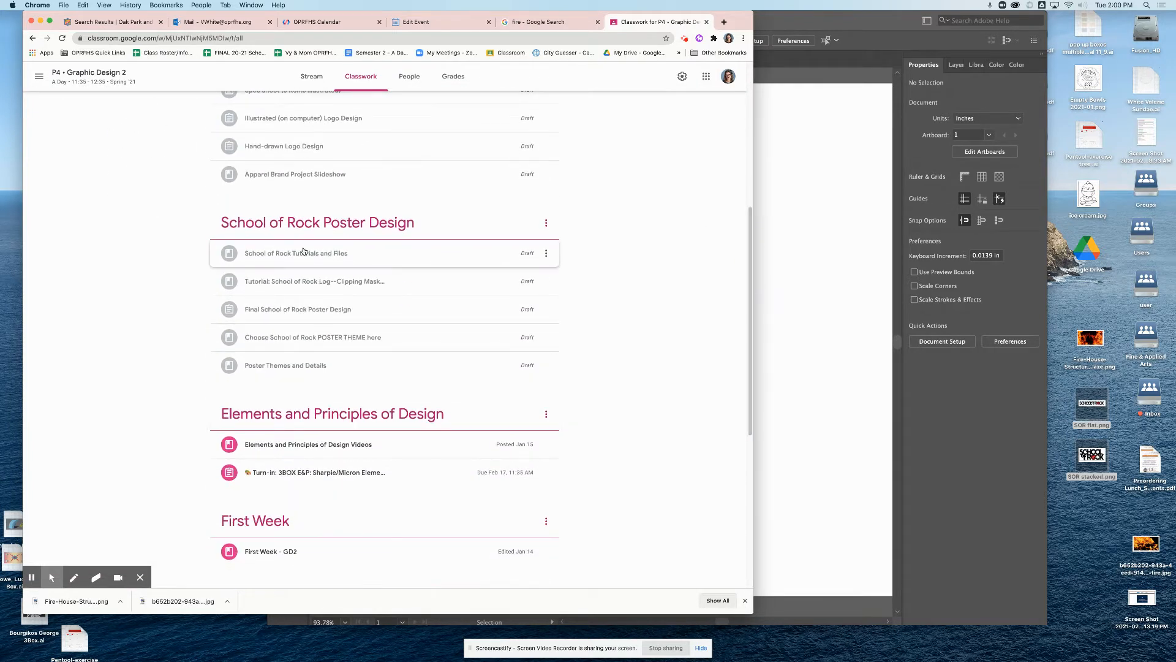
{"action": "left_click", "coordinate": [312, 256]}
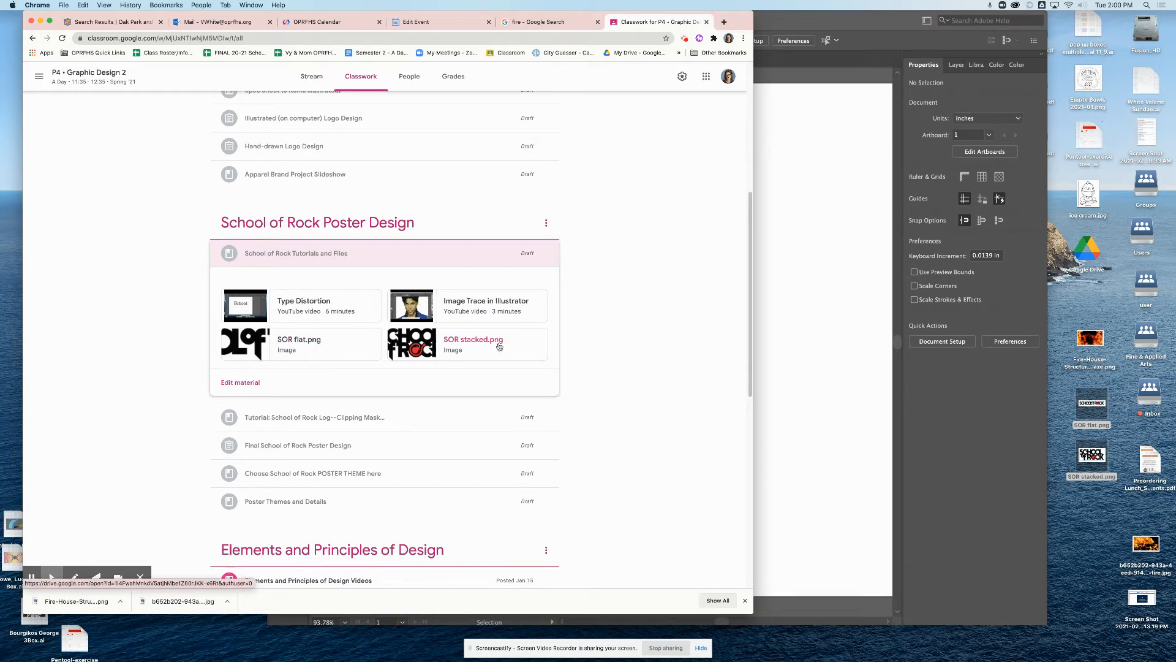
- Back in Illustrator, place SOR flat.png and SOR stacked.png from the desktop, set the stacked logo below the flat one, and widen the window
{"action": "left_click", "coordinate": [807, 324]}
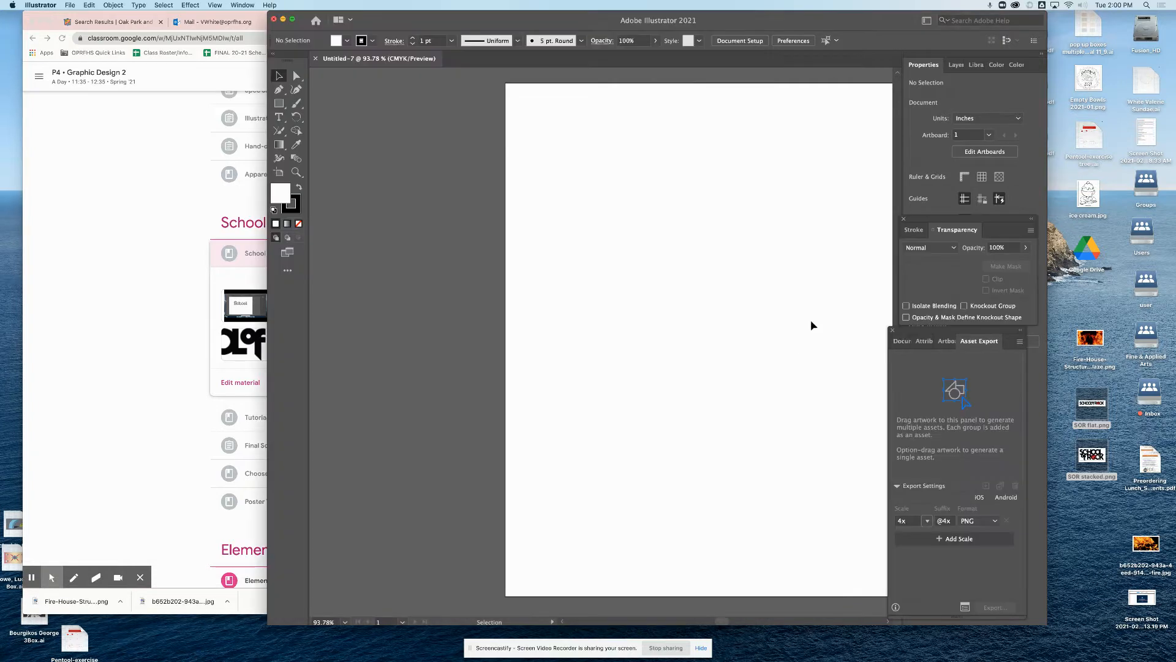
{"action": "left_click_drag", "start_coordinate": [958, 398], "coordinate": [658, 294]}
{"action": "left_click", "coordinate": [609, 325]}
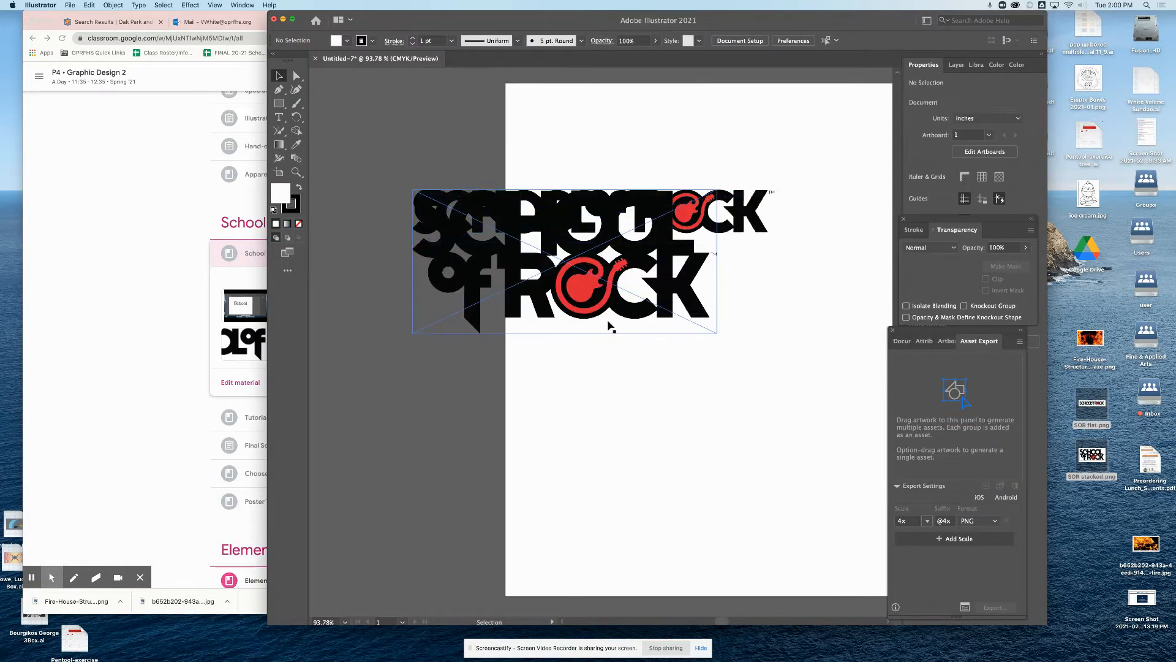
{"action": "left_click_drag", "start_coordinate": [609, 325], "coordinate": [677, 456]}
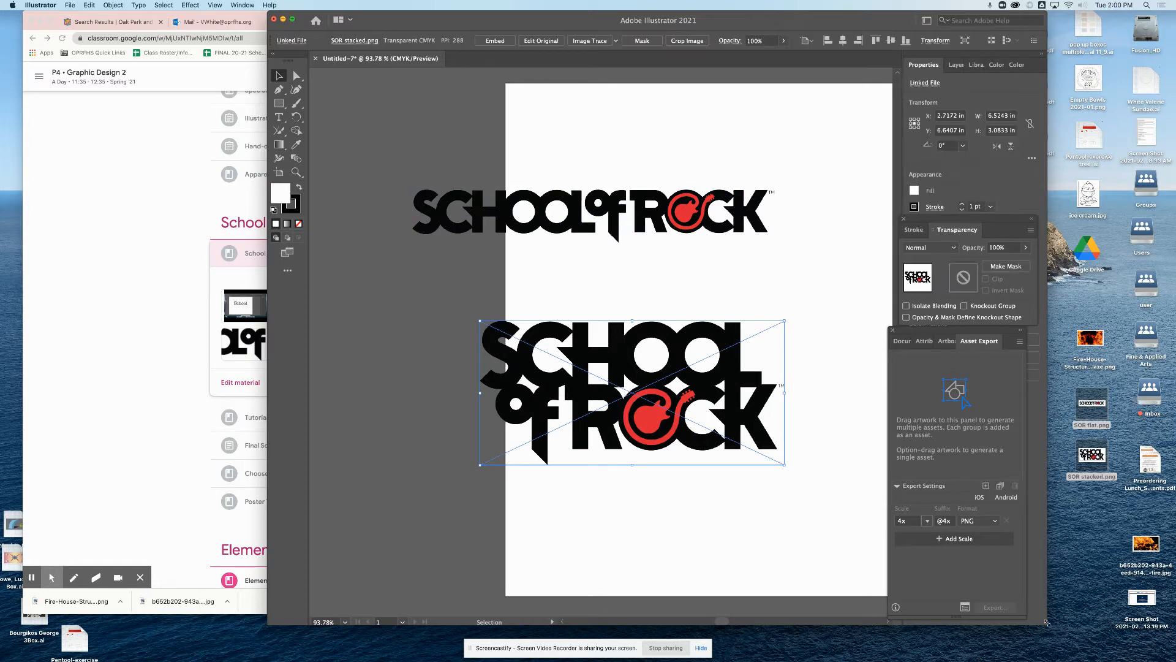
{"action": "left_click_drag", "start_coordinate": [1071, 621], "coordinate": [1161, 630]}
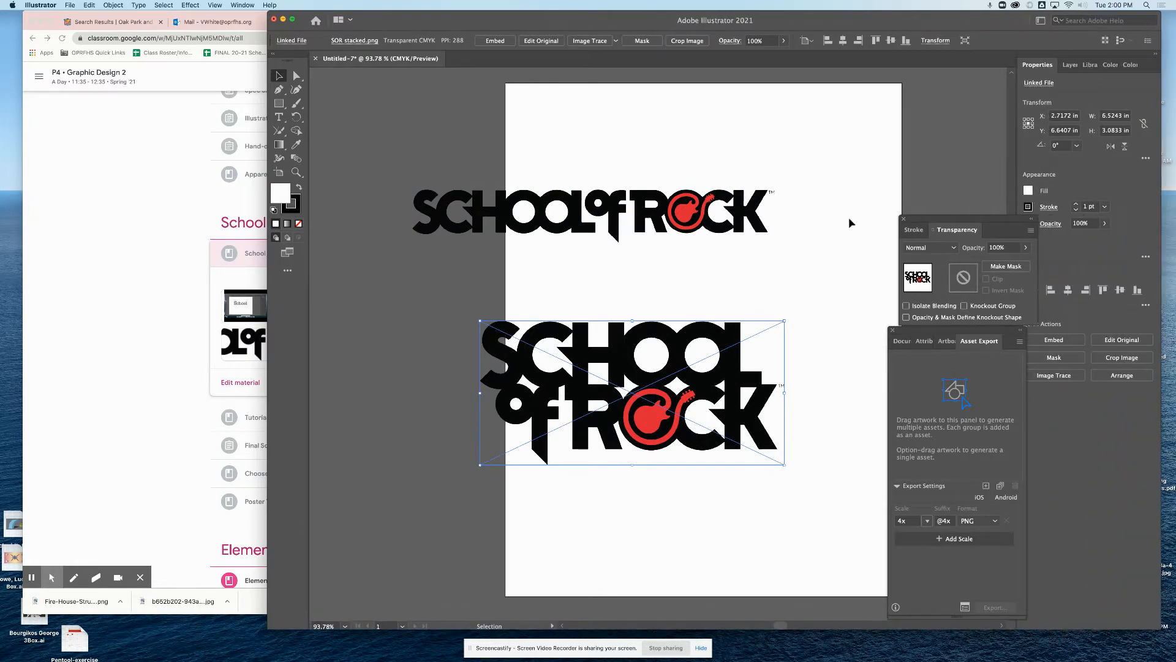
- Move the flat School of Rock logo near the artboard's upper edge and scale it proportionally to about 4.59 in wide
{"action": "left_click", "coordinate": [853, 219]}
{"action": "left_click_drag", "start_coordinate": [679, 224], "coordinate": [790, 187]}
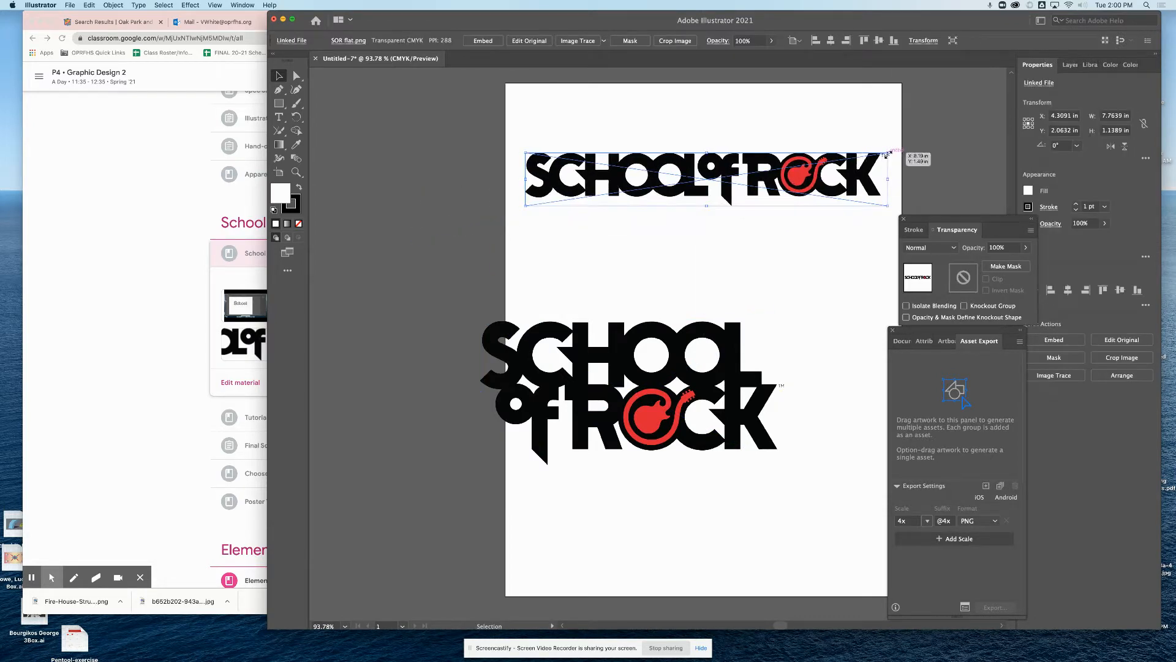
{"action": "left_click_drag", "start_coordinate": [885, 153], "coordinate": [699, 153]}
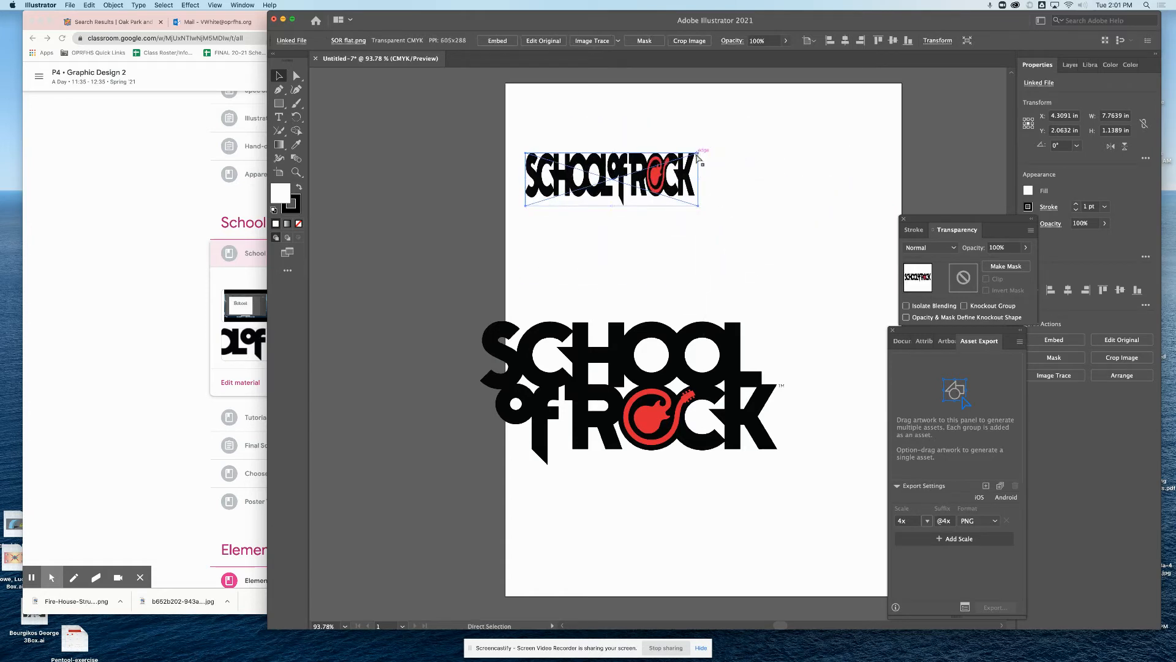
{"action": "key", "text": "super+z"}
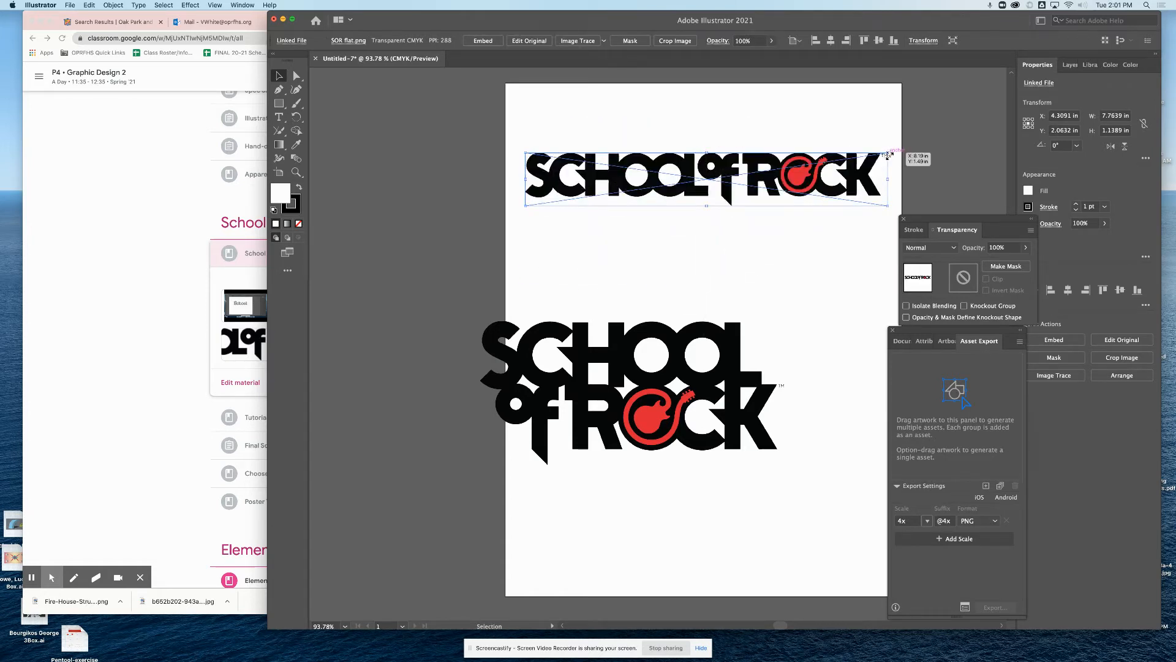
{"action": "left_click_drag", "start_coordinate": [885, 154], "coordinate": [679, 179]}
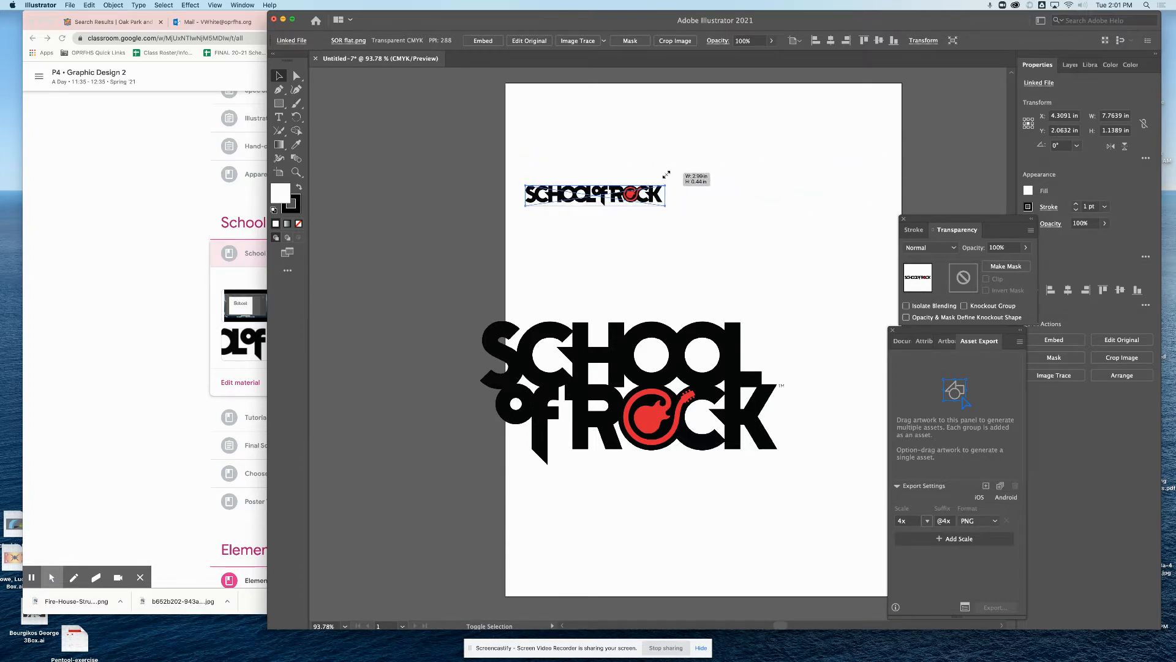
{"action": "left_click_drag", "start_coordinate": [621, 201], "coordinate": [675, 132]}
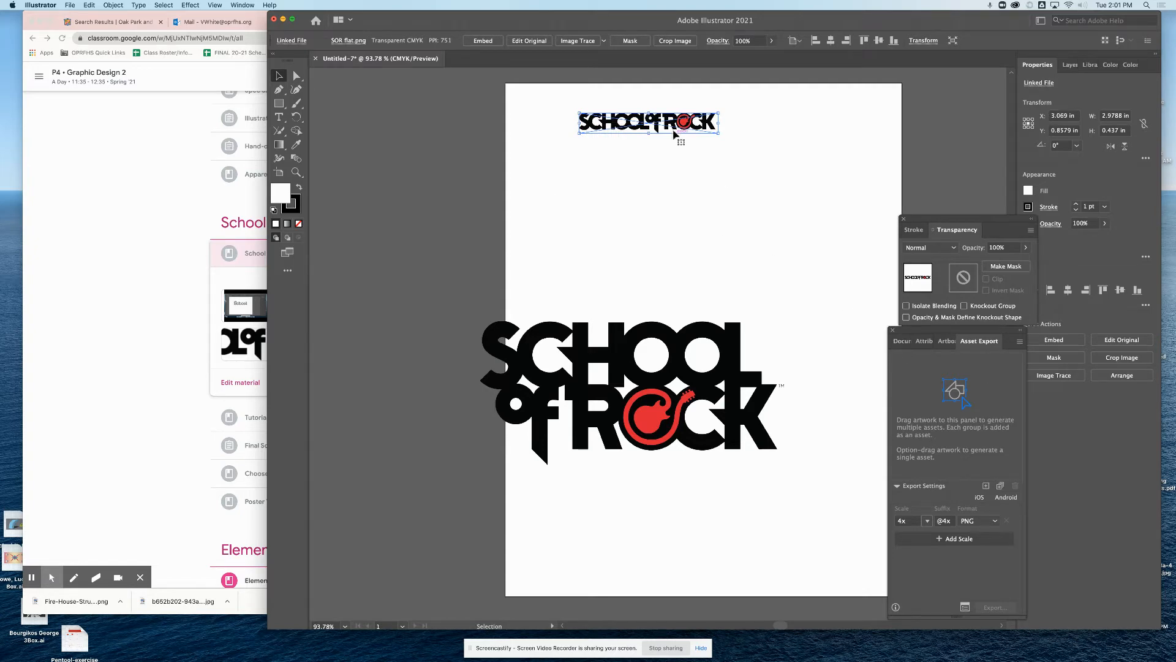
{"action": "left_click_drag", "start_coordinate": [719, 132], "coordinate": [796, 187]}
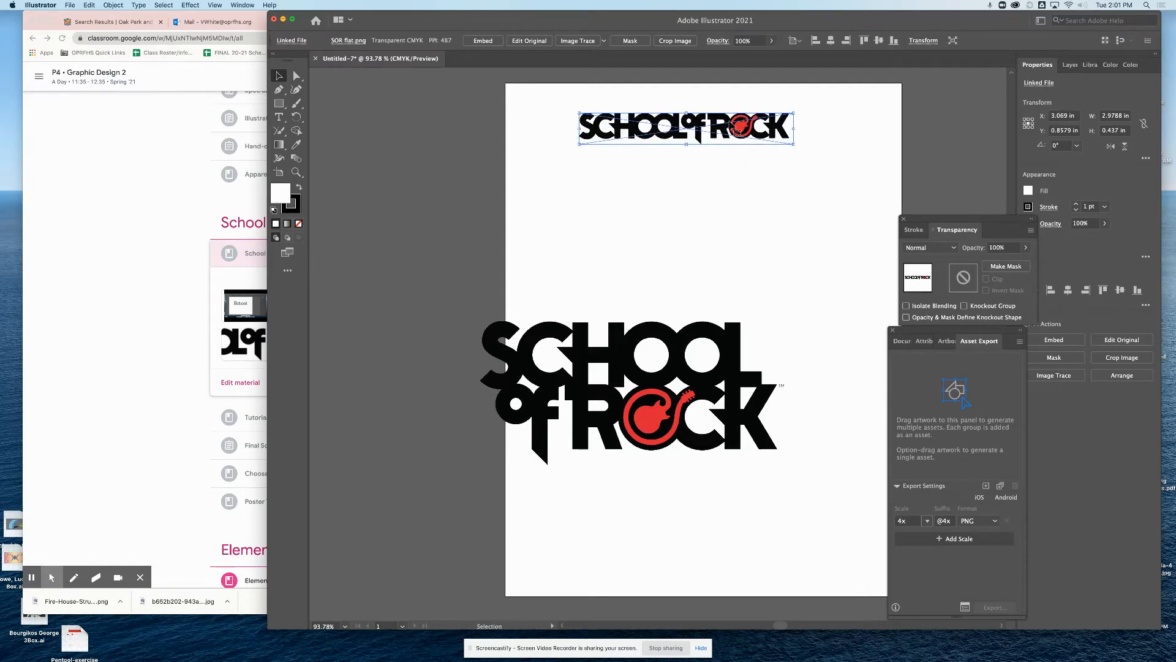
- Move the flat logo over the artboard's lower-left edge and place the stacked logo across the artboard's upper area
{"action": "left_click_drag", "start_coordinate": [729, 134], "coordinate": [460, 582]}
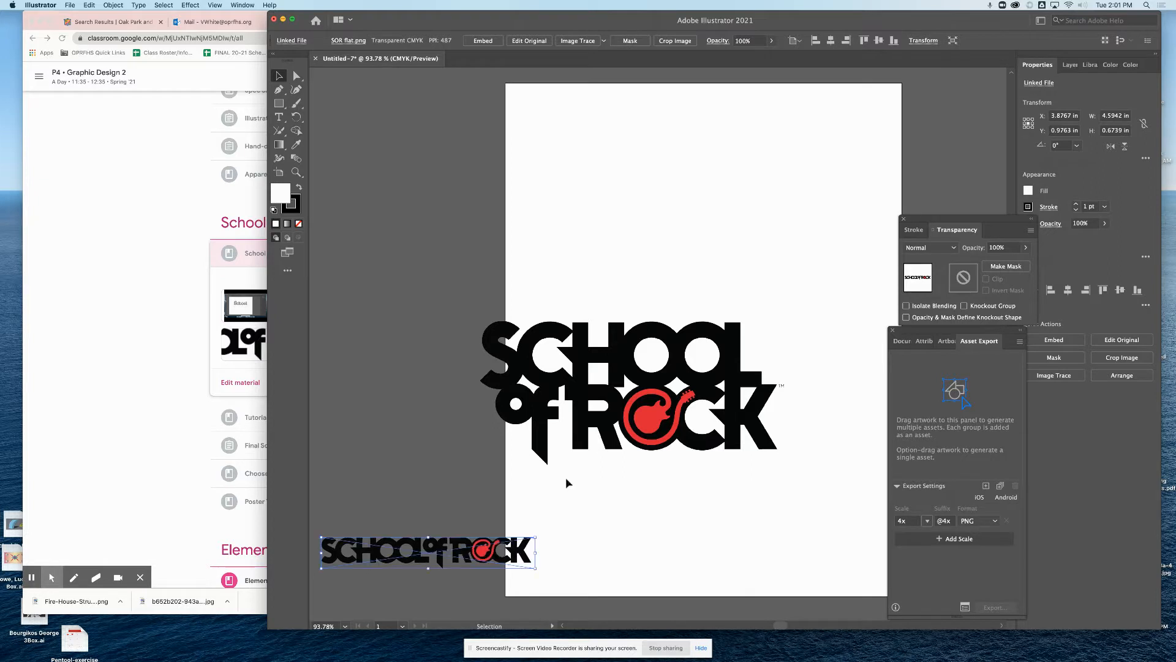
{"action": "left_click_drag", "start_coordinate": [631, 387], "coordinate": [699, 178]}
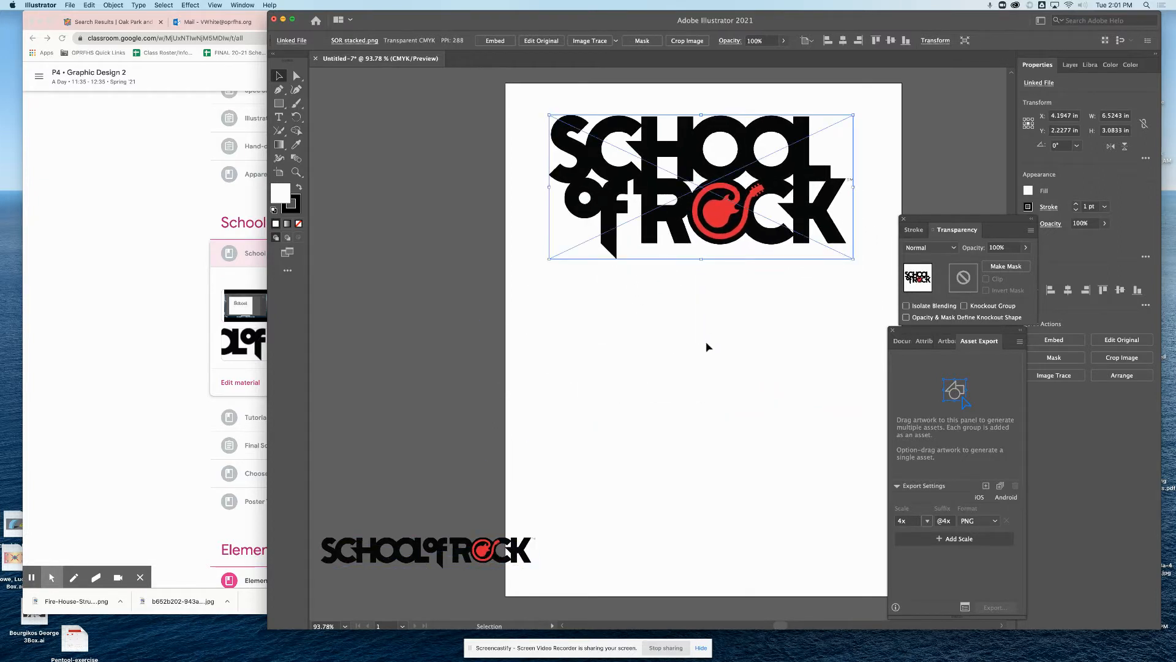
{"action": "left_click", "coordinate": [381, 153]}
- Create a text object reading GREEN in the lower half of the artboard
{"action": "left_click", "coordinate": [278, 117]}
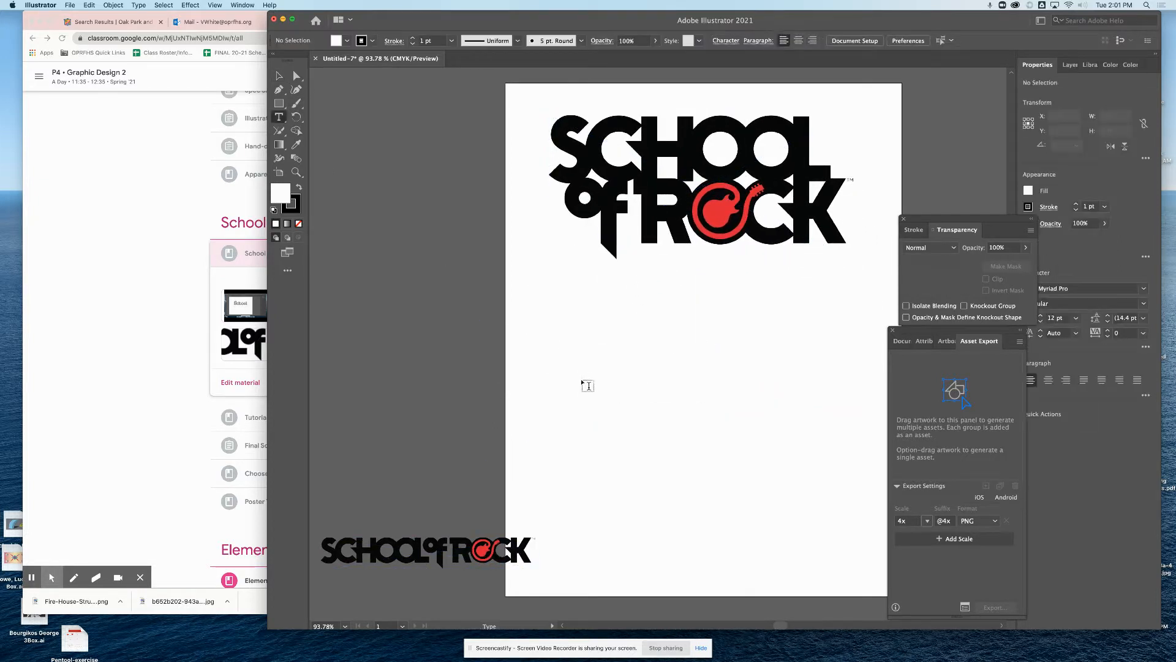
{"action": "left_click", "coordinate": [610, 423]}
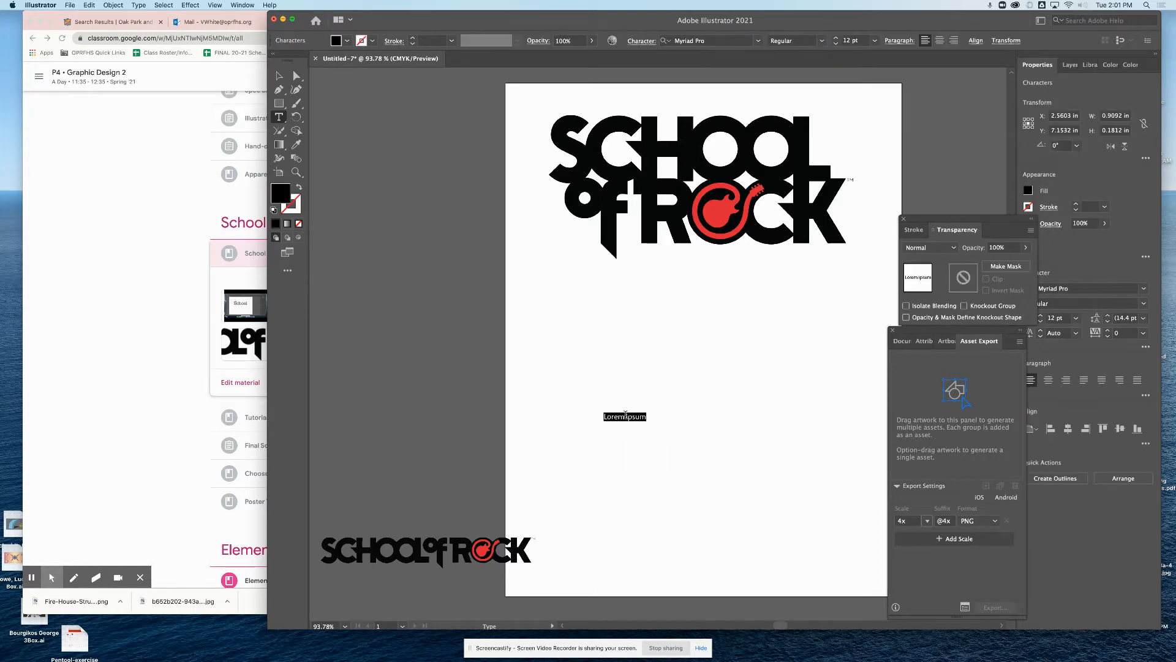
{"action": "type", "text": "GREEN DAY"}
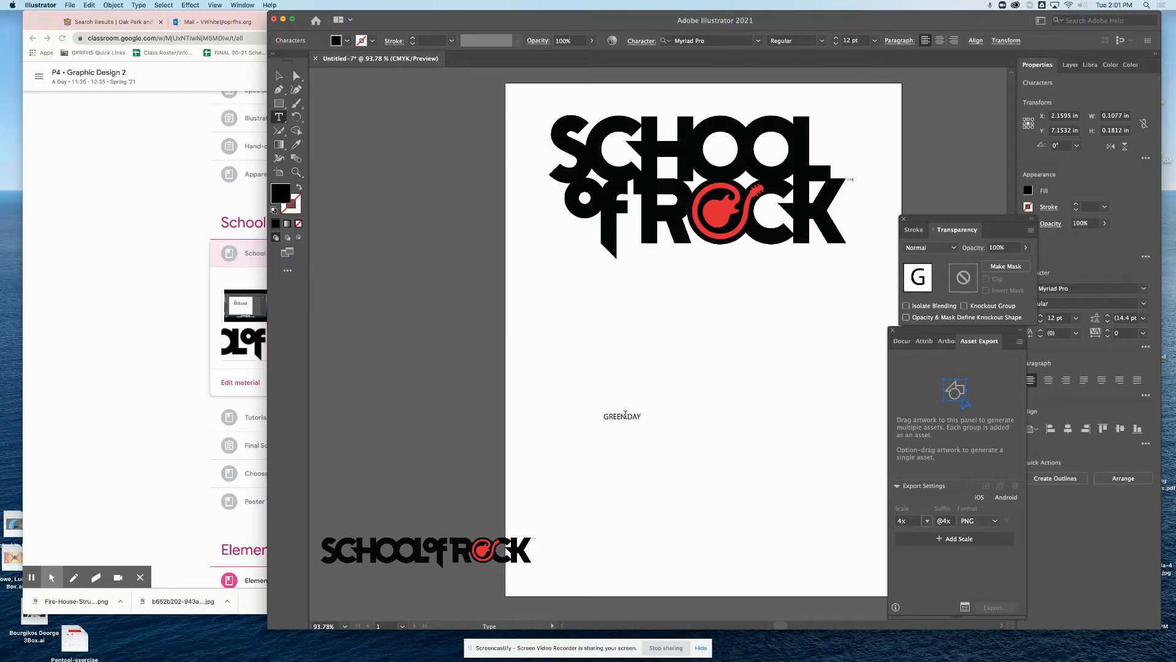
{"action": "key", "text": "BackSpace"}
{"action": "key", "text": "Return"}
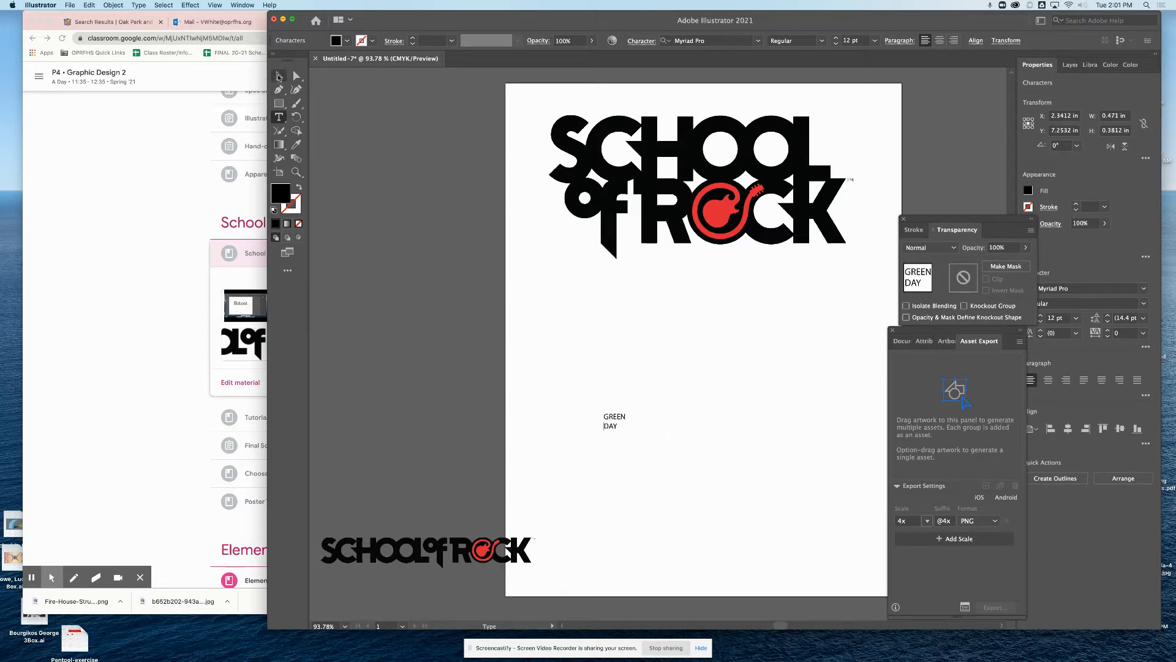
{"action": "key", "text": "BackSpace"}
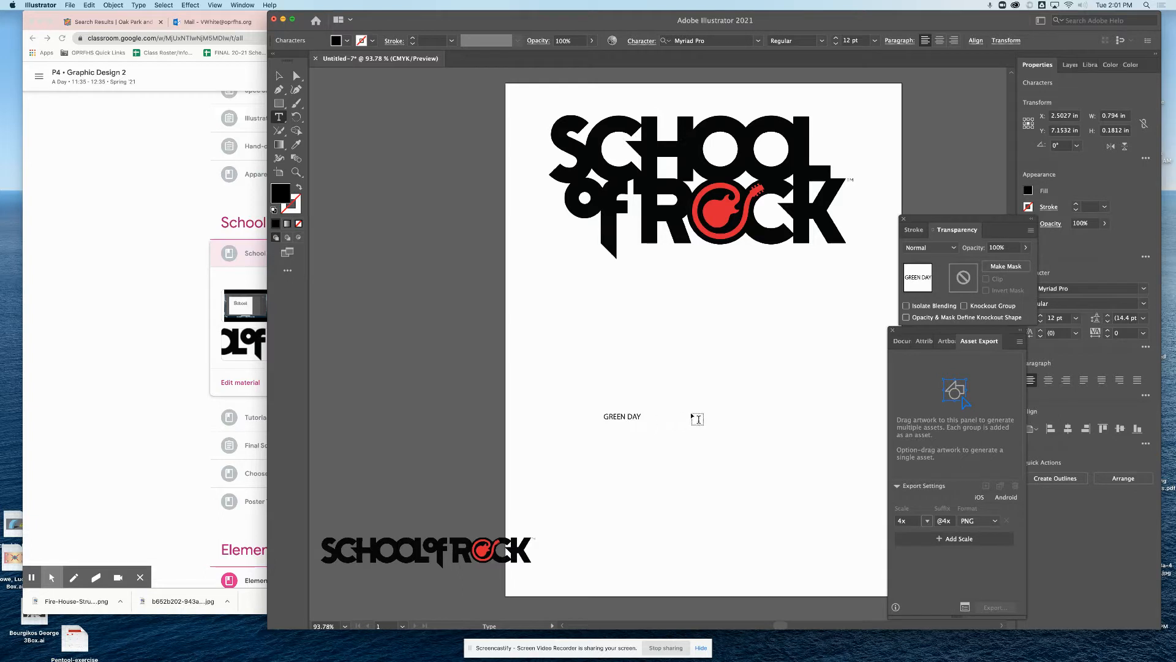
{"action": "key", "text": "BackSpace"}
{"action": "key", "text": "BackSpace"}
{"action": "key", "text": "BackSpace"}
{"action": "key", "text": "BackSpace"}
- Create a separate text object reading DAY beneath the word GREEN
{"action": "left_click", "coordinate": [609, 458]}
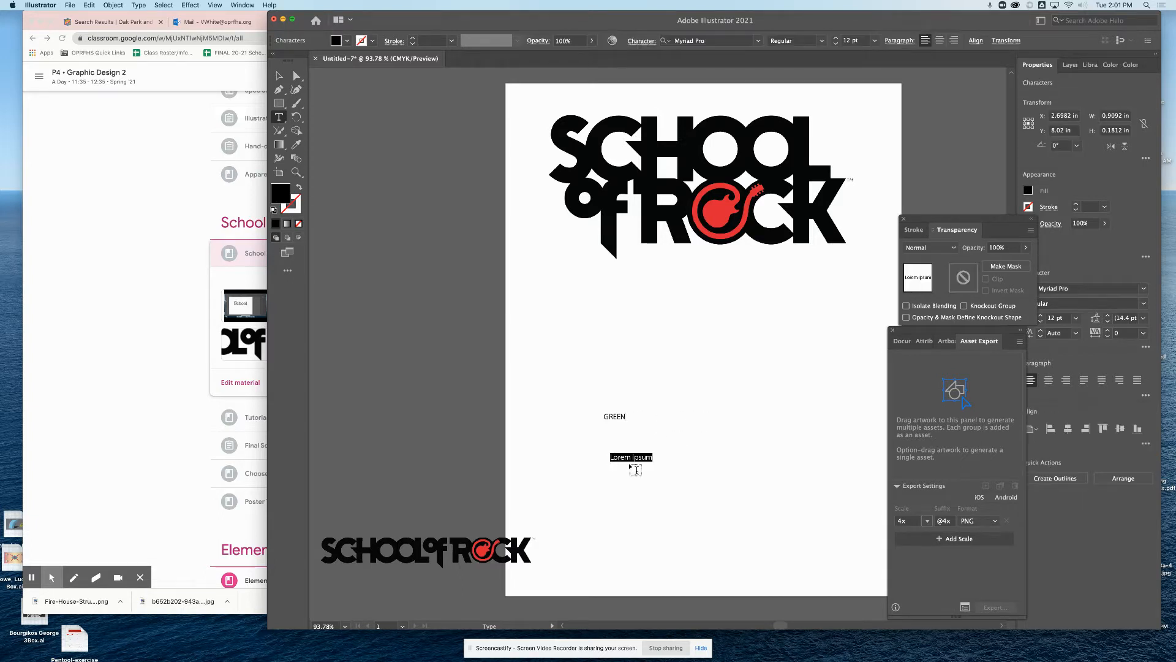
{"action": "type", "text": "D"}
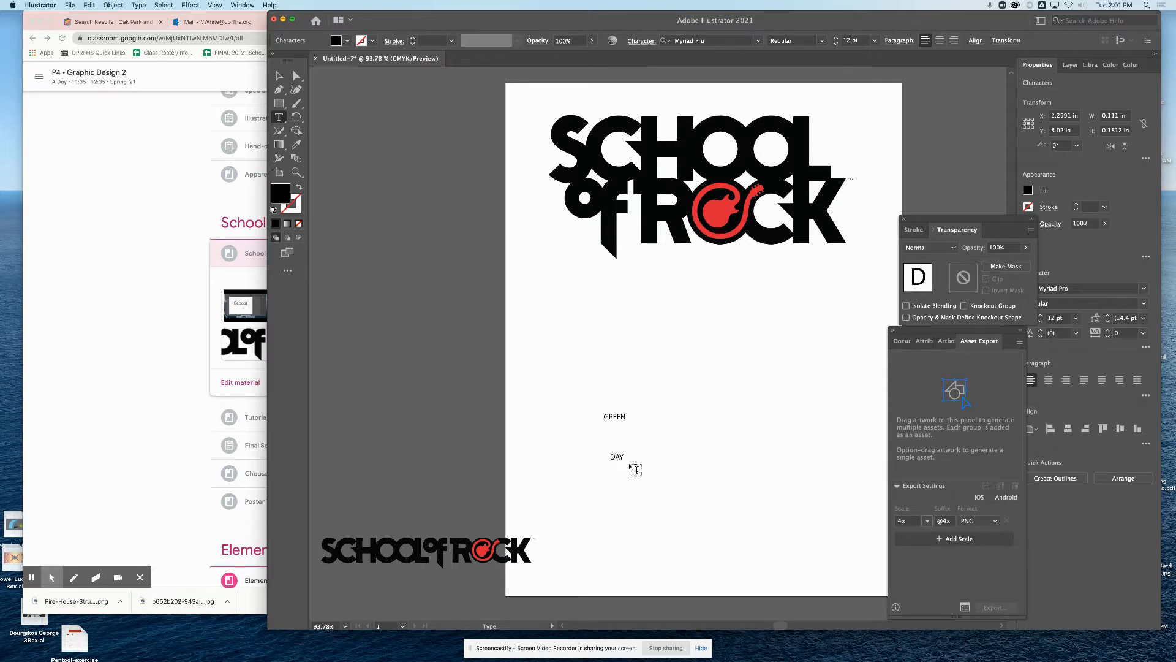
{"action": "type", "text": "AY"}
- Enlarge GREEN and DAY together to about 67.36 pt and move GREEN directly above DAY
{"action": "left_click", "coordinate": [279, 75]}
{"action": "left_click_drag", "start_coordinate": [540, 373], "coordinate": [677, 495]}
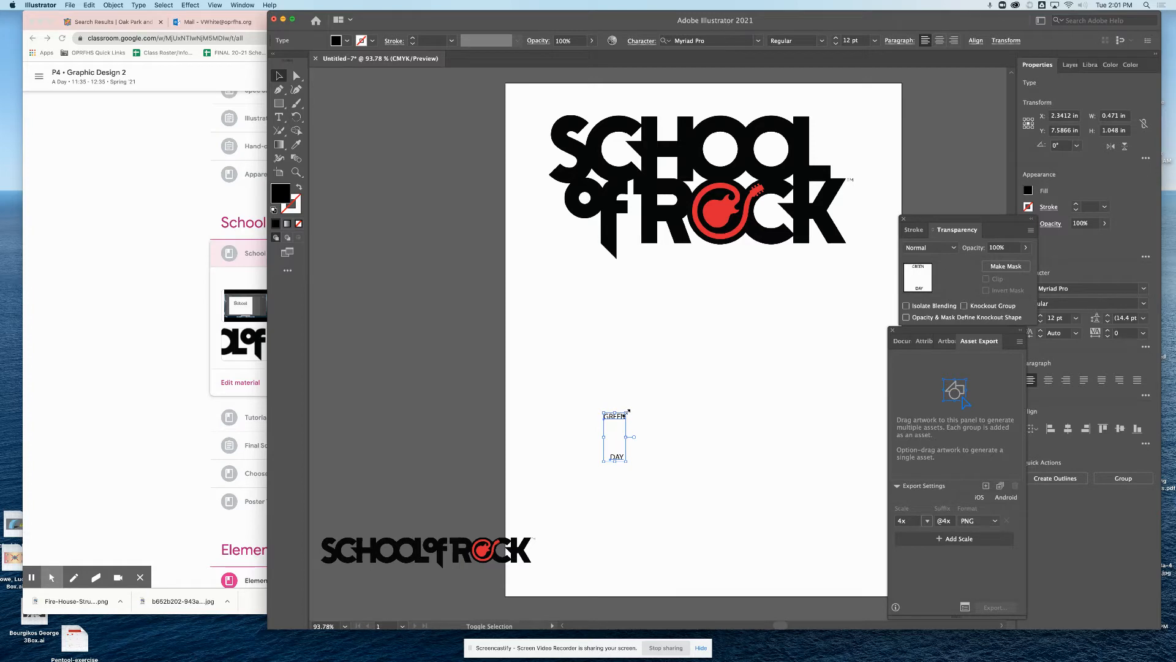
{"action": "left_click_drag", "start_coordinate": [627, 411], "coordinate": [900, 190]}
{"action": "left_click", "coordinate": [693, 296]}
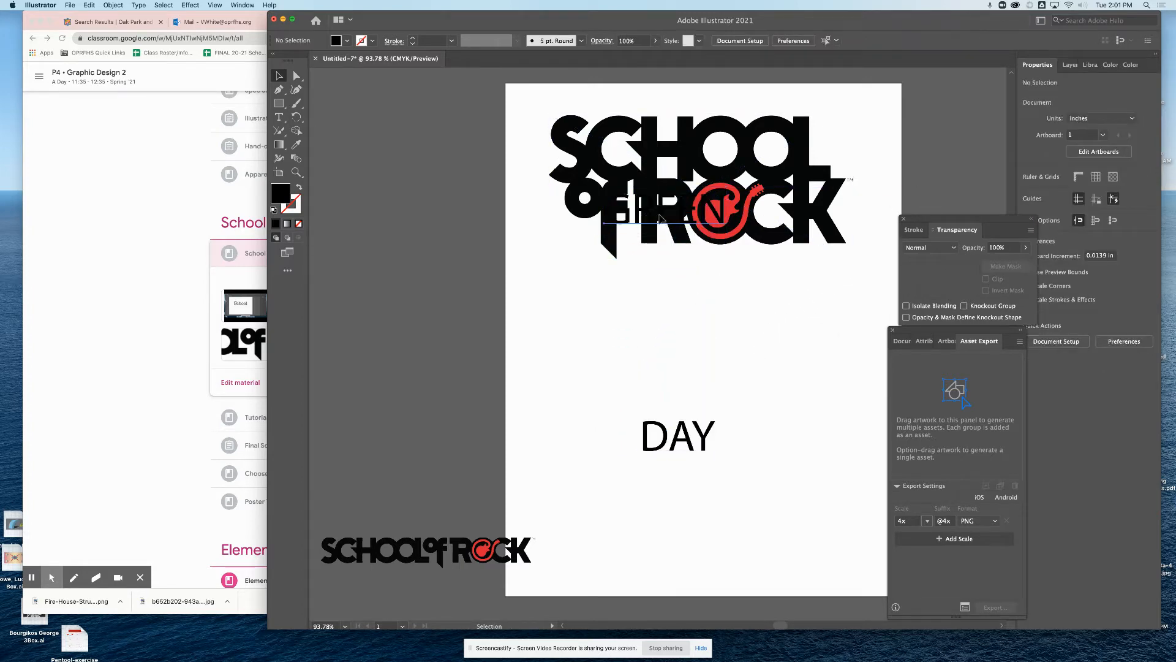
{"action": "left_click_drag", "start_coordinate": [660, 217], "coordinate": [702, 401]}
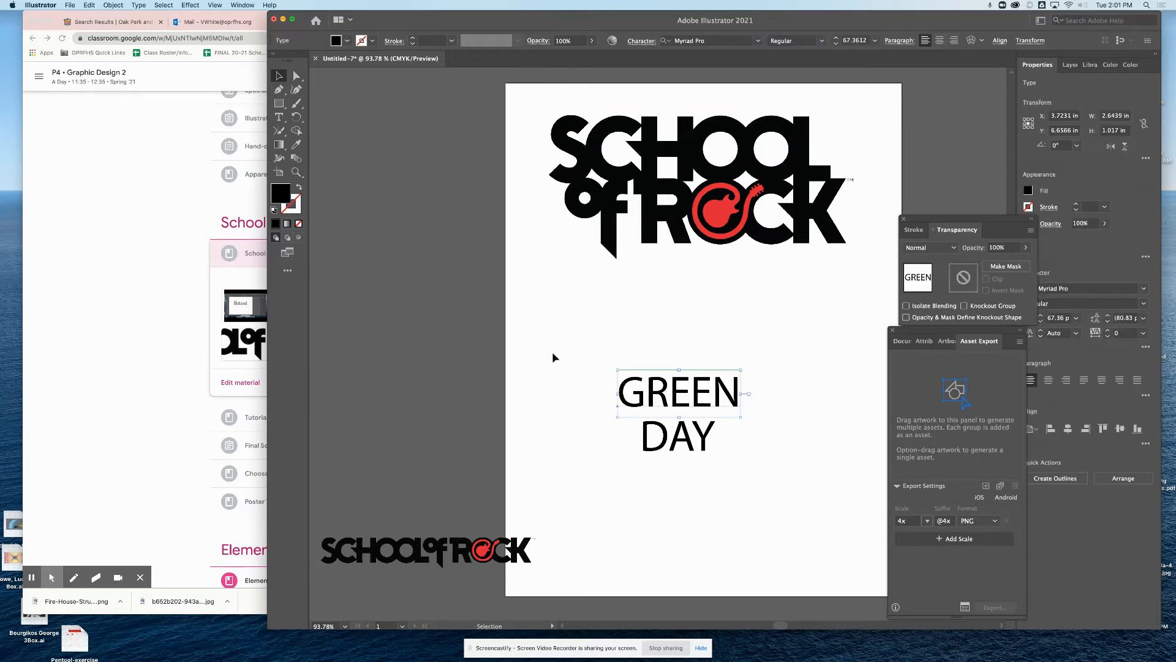
- Set both words in the Impact font and stretch them larger and taller across the lower artboard
{"action": "left_click", "coordinate": [713, 458], "text": "shift"}
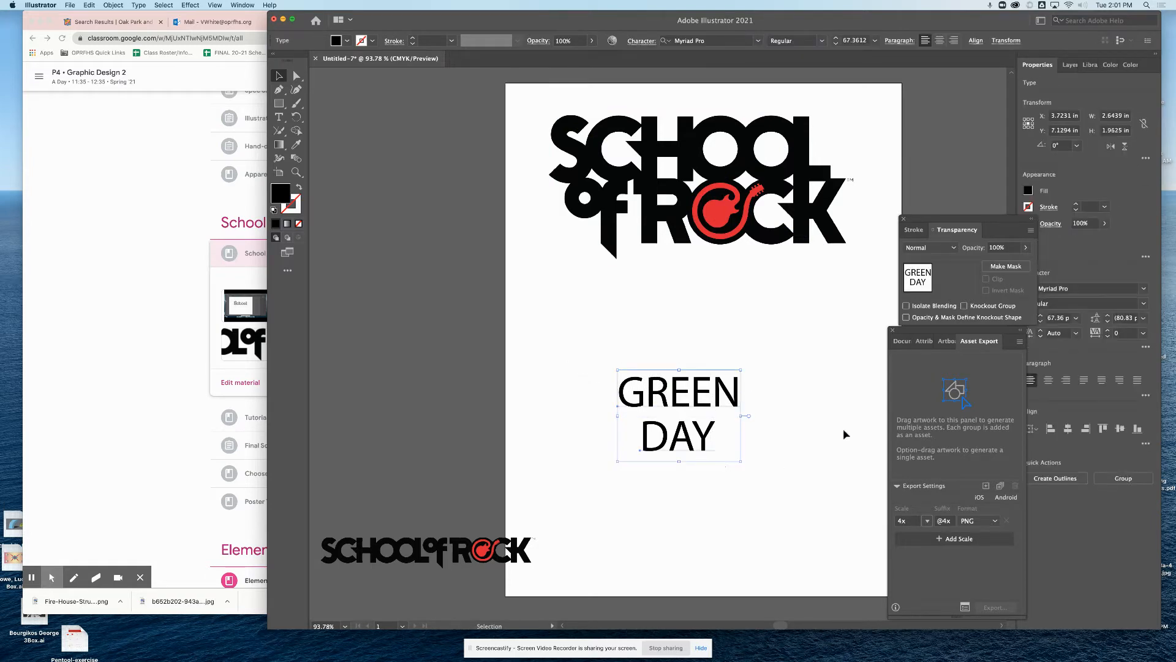
{"action": "left_click", "coordinate": [1144, 288]}
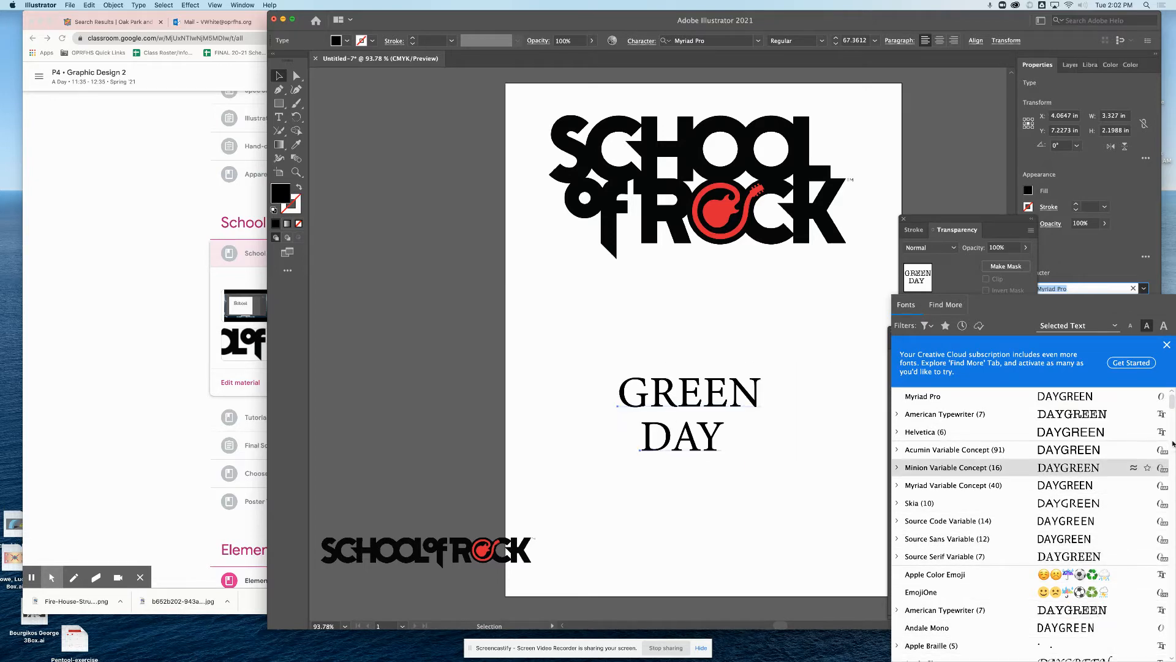
{"action": "left_click_drag", "start_coordinate": [1172, 407], "coordinate": [1169, 457]}
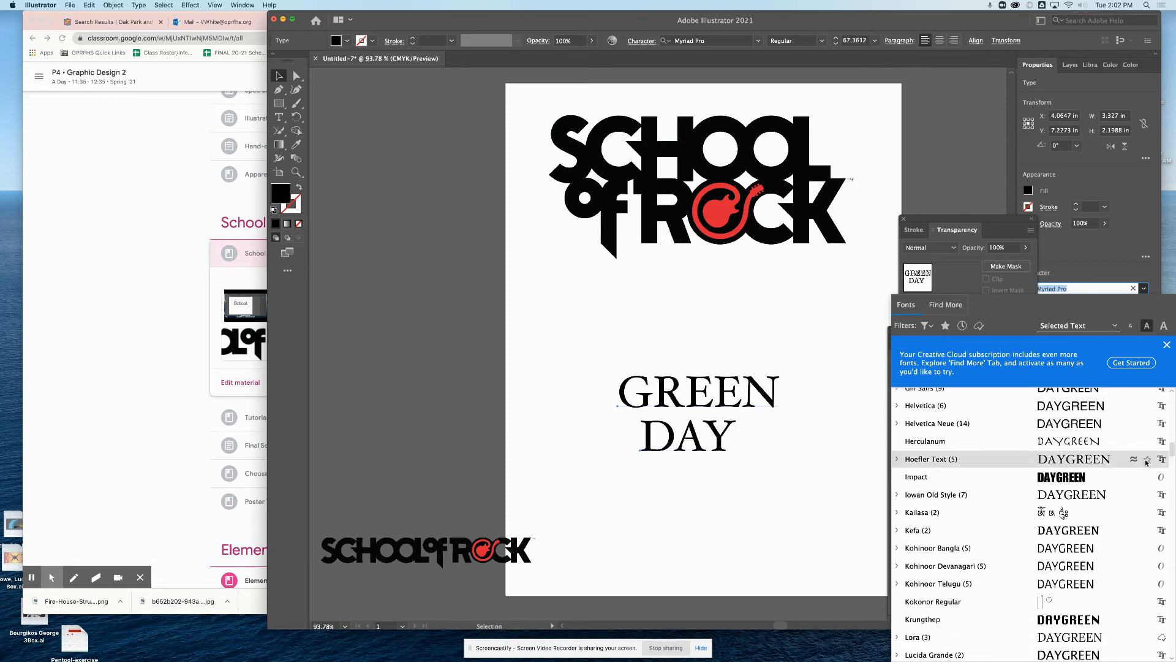
{"action": "left_click", "coordinate": [1064, 478]}
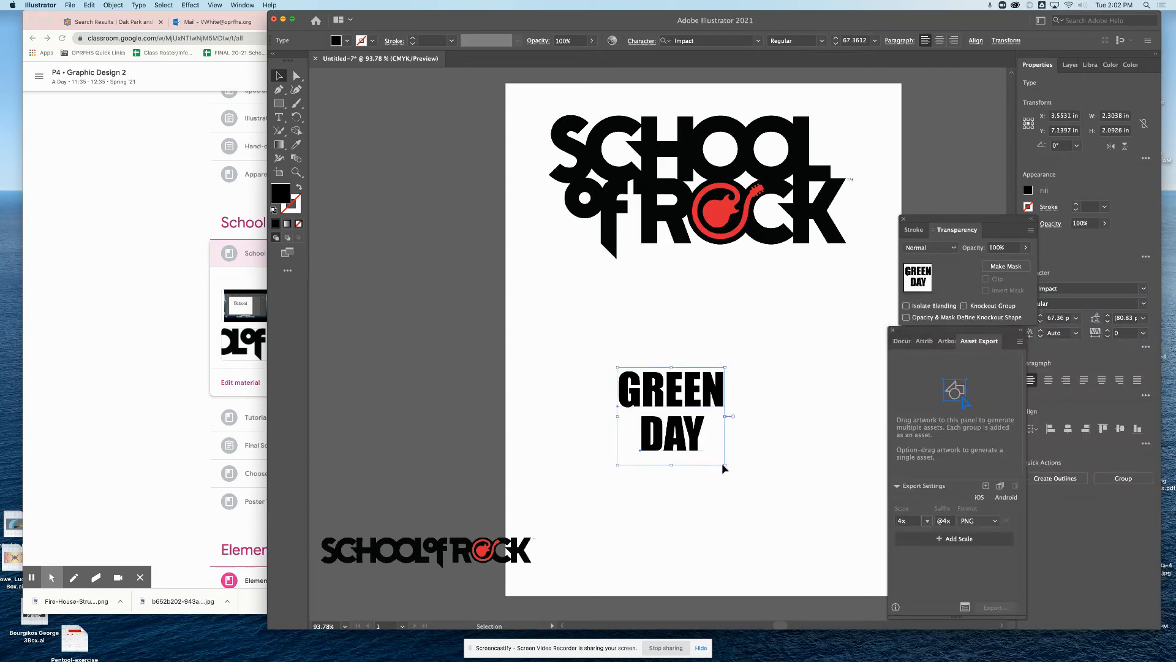
{"action": "left_click_drag", "start_coordinate": [725, 464], "coordinate": [790, 579]}
{"action": "left_click", "coordinate": [673, 316]}
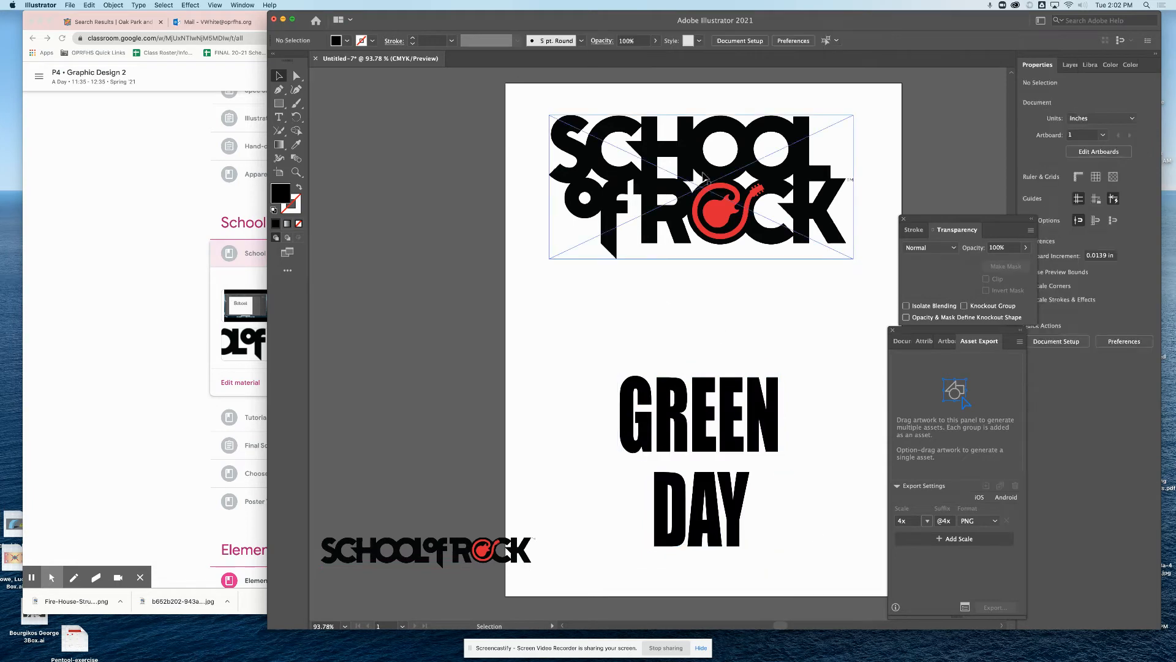
- Move the flat School of Rock logo up onto the pasteboard beside the stacked logo, and select the stacked logo
{"action": "left_click", "coordinate": [704, 177]}
{"action": "left_click", "coordinate": [731, 490]}
{"action": "left_click", "coordinate": [732, 496]}
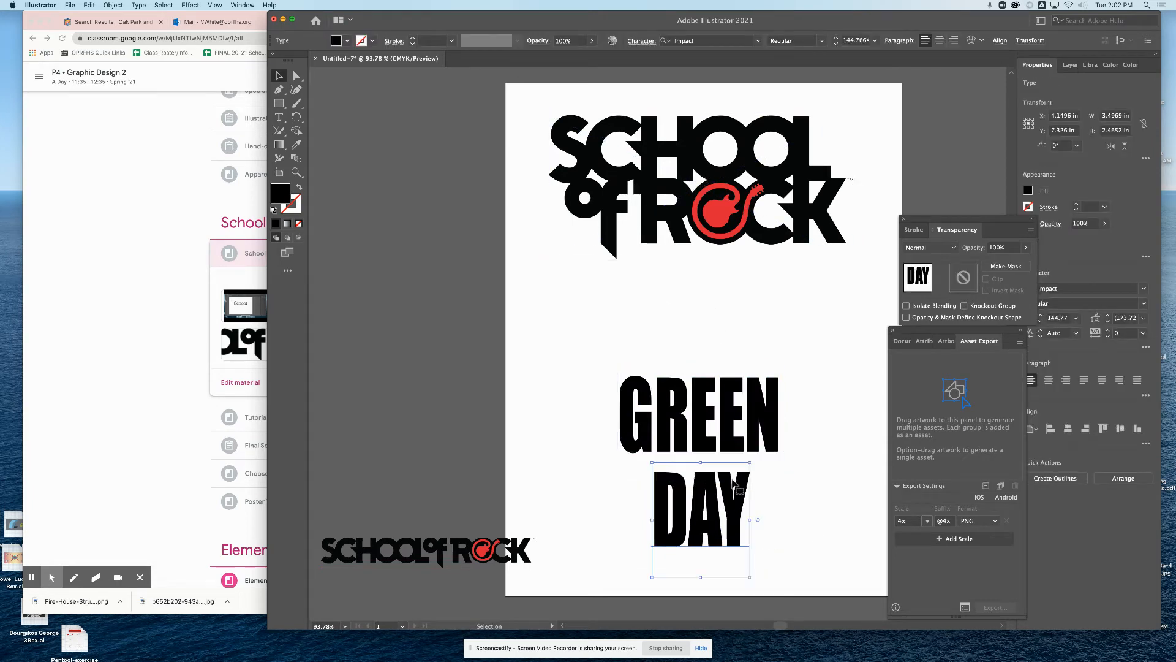
{"action": "left_click", "coordinate": [816, 385]}
{"action": "key", "text": "space"}
{"action": "left_click_drag", "start_coordinate": [793, 341], "coordinate": [760, 322]}
{"action": "left_click_drag", "start_coordinate": [470, 522], "coordinate": [381, 111]}
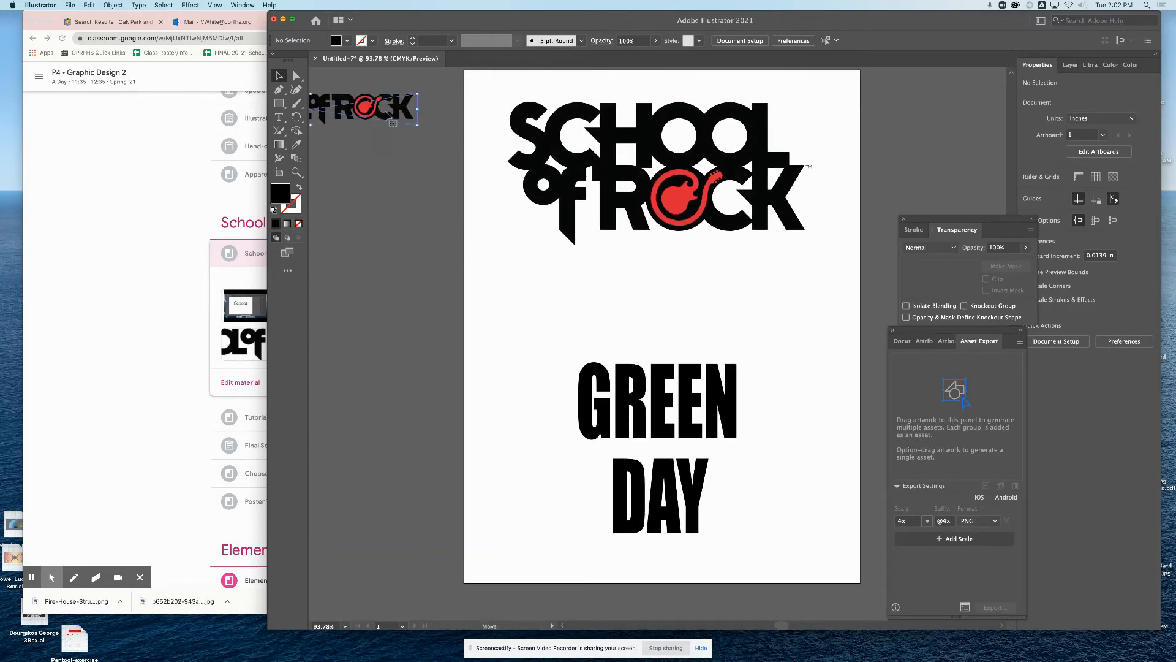
{"action": "left_click", "coordinate": [649, 242], "text": "shift"}
{"action": "left_click", "coordinate": [653, 228]}
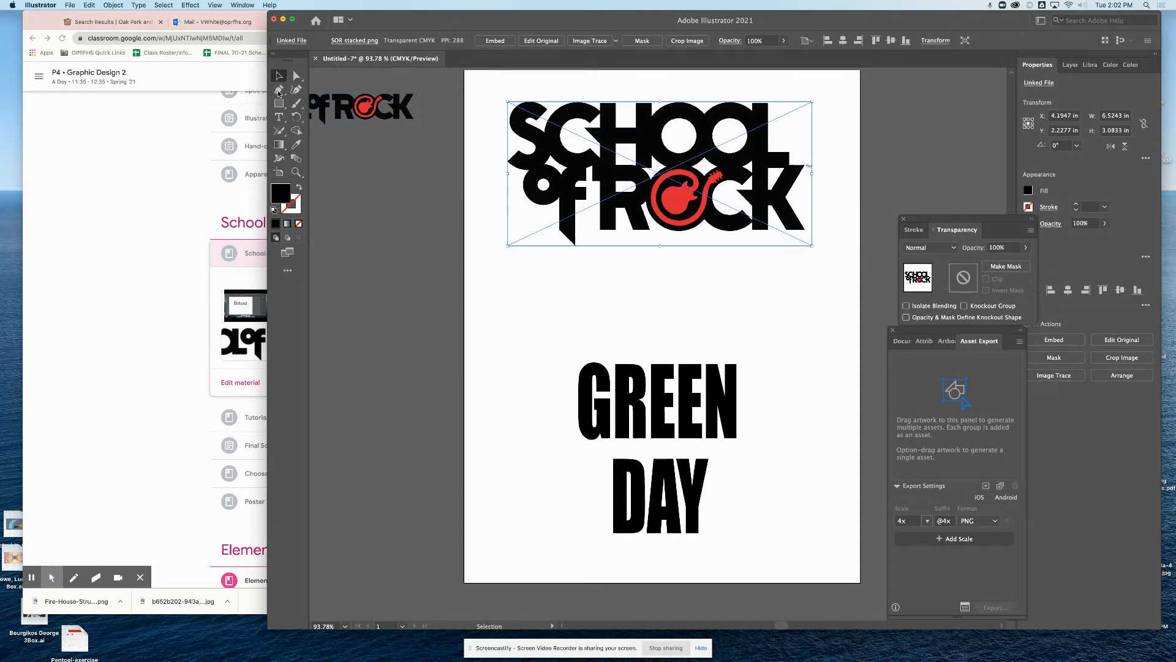
- Switch to Chrome and examine the size filter options in the Google image results for fire
{"action": "left_click", "coordinate": [197, 163]}
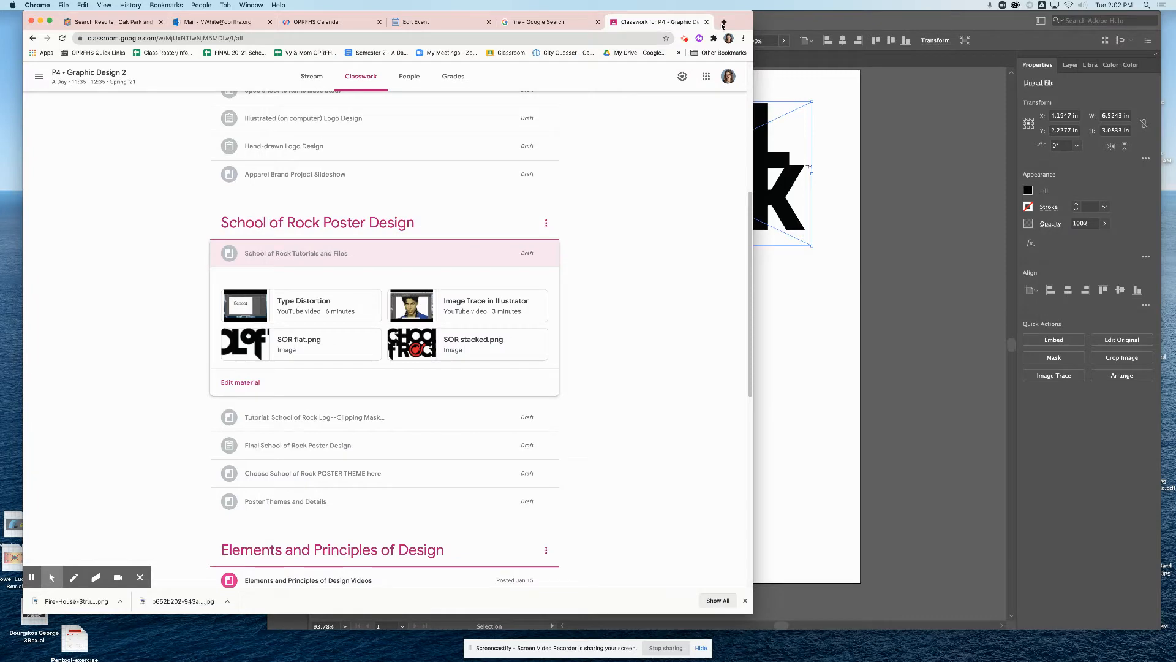
{"action": "left_click", "coordinate": [557, 25]}
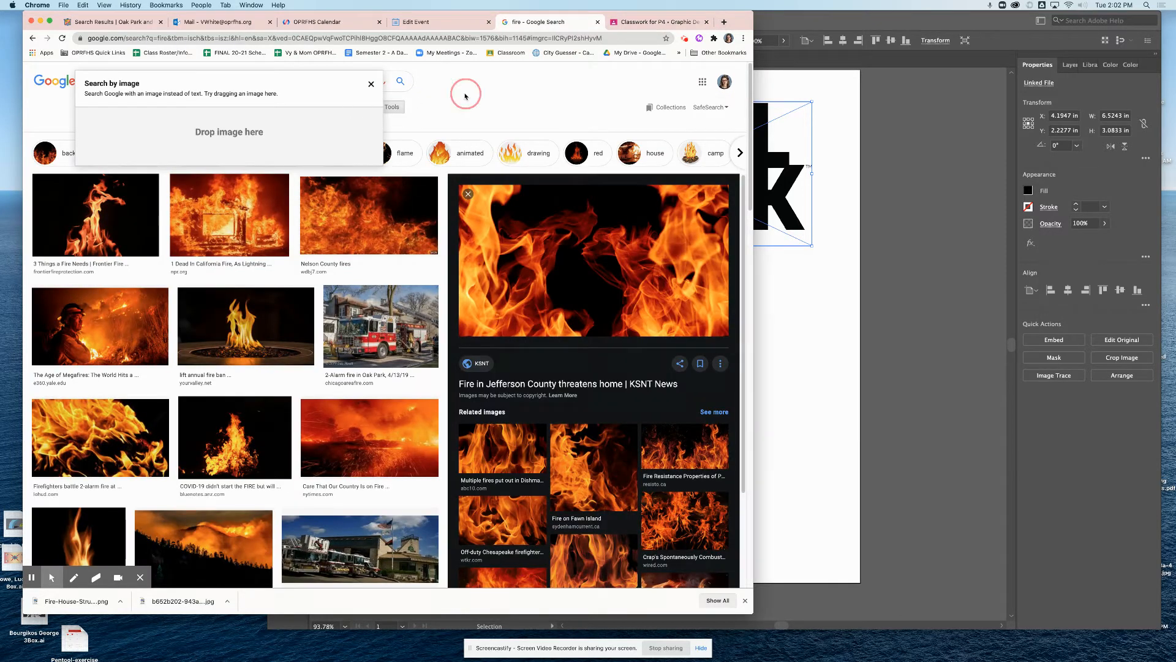
{"action": "left_click", "coordinate": [166, 85]}
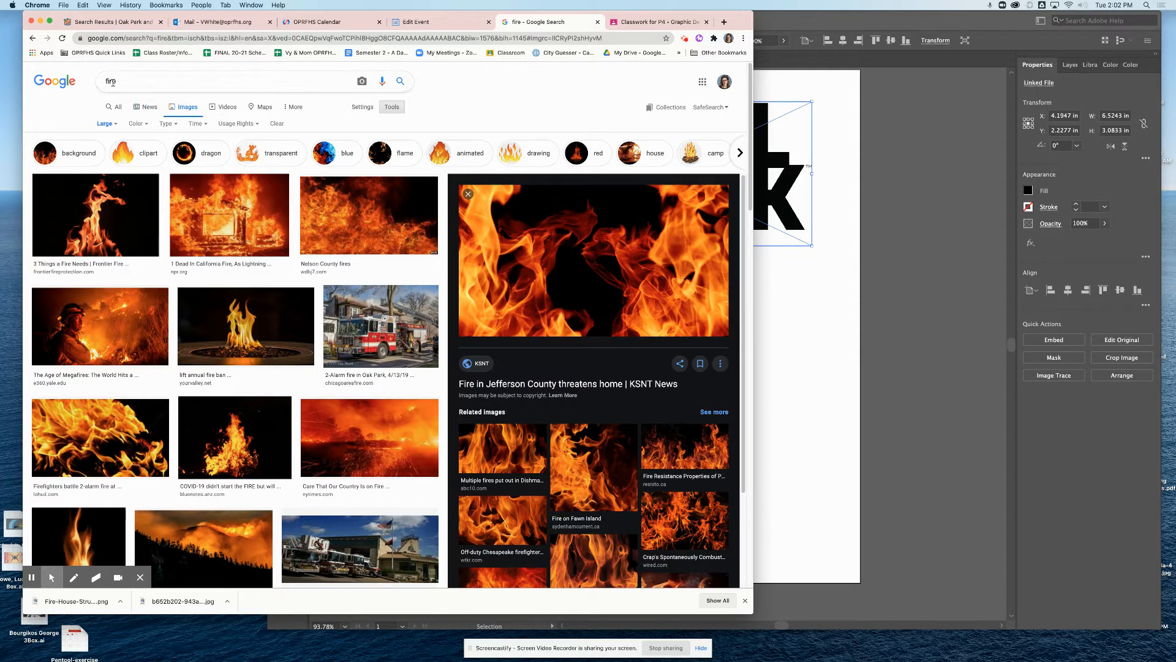
{"action": "left_click", "coordinate": [392, 109]}
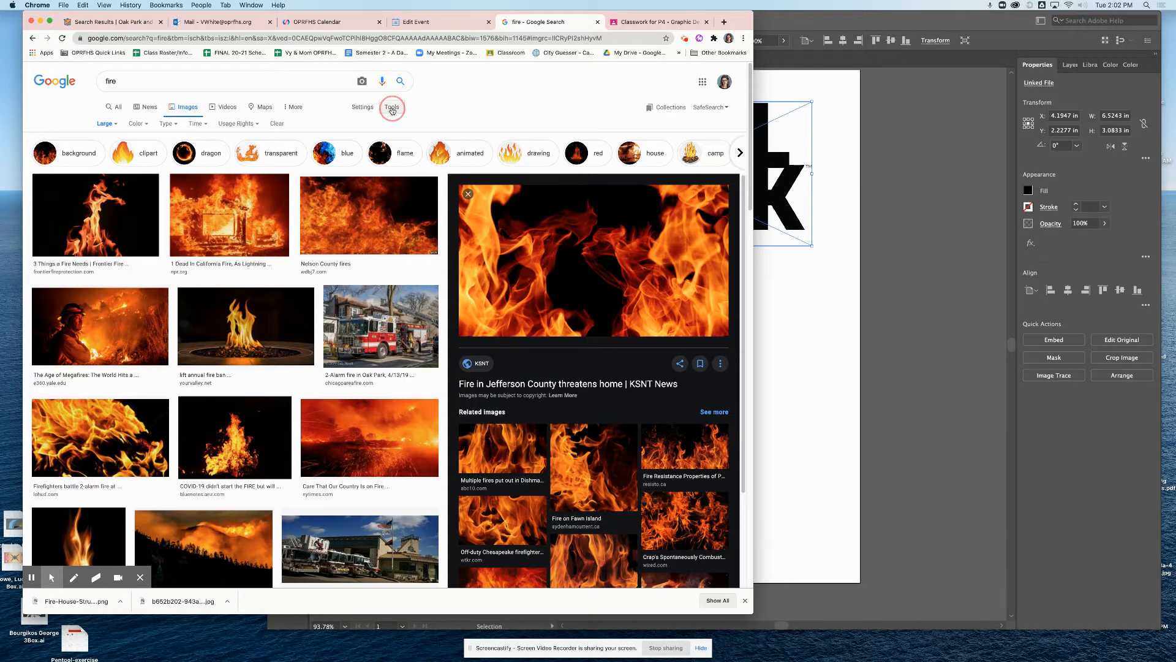
{"action": "left_click", "coordinate": [397, 108]}
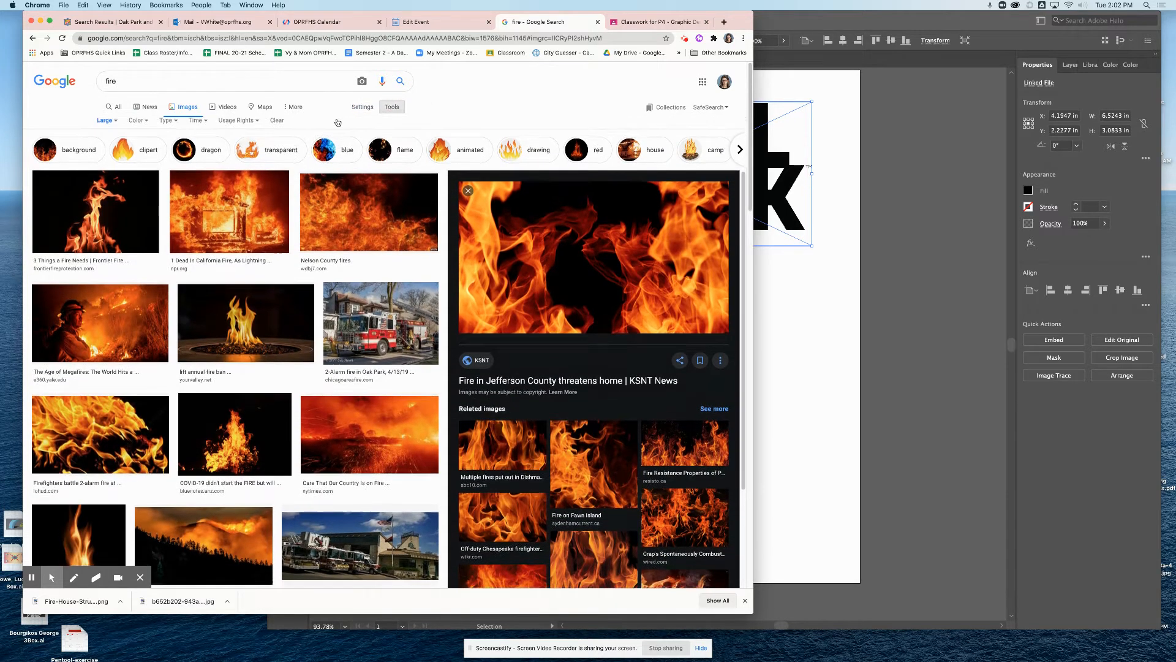
{"action": "left_click", "coordinate": [106, 124]}
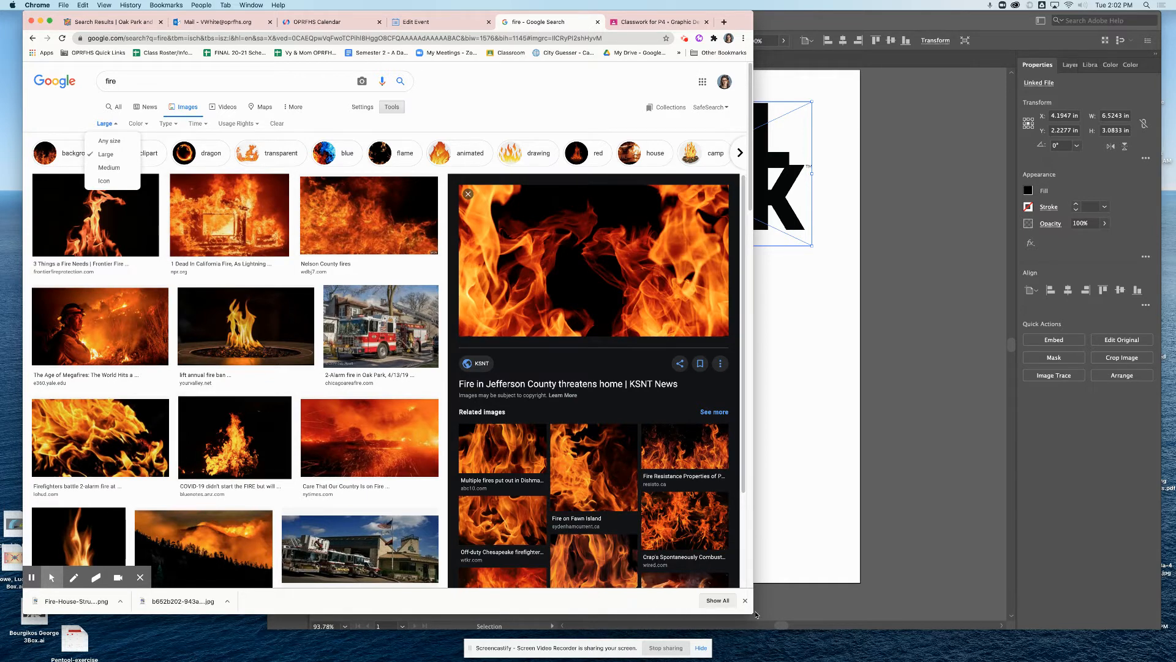
{"action": "left_click_drag", "start_coordinate": [755, 614], "coordinate": [867, 605]}
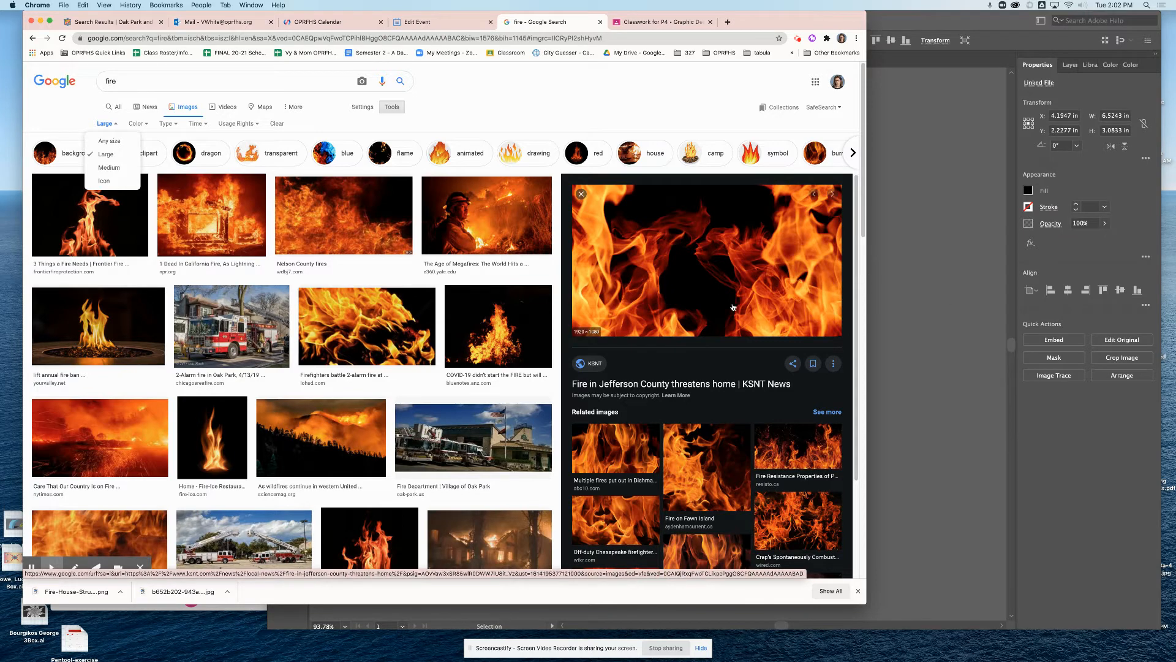
{"action": "right_click", "coordinate": [709, 279]}
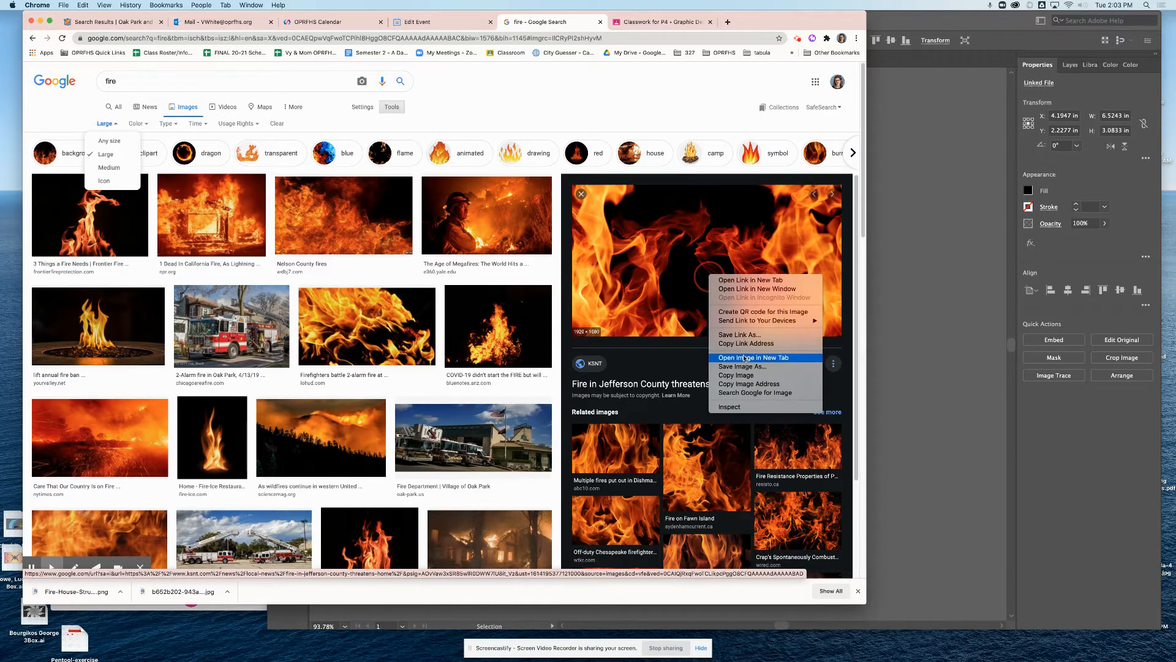
{"action": "left_click", "coordinate": [745, 366]}
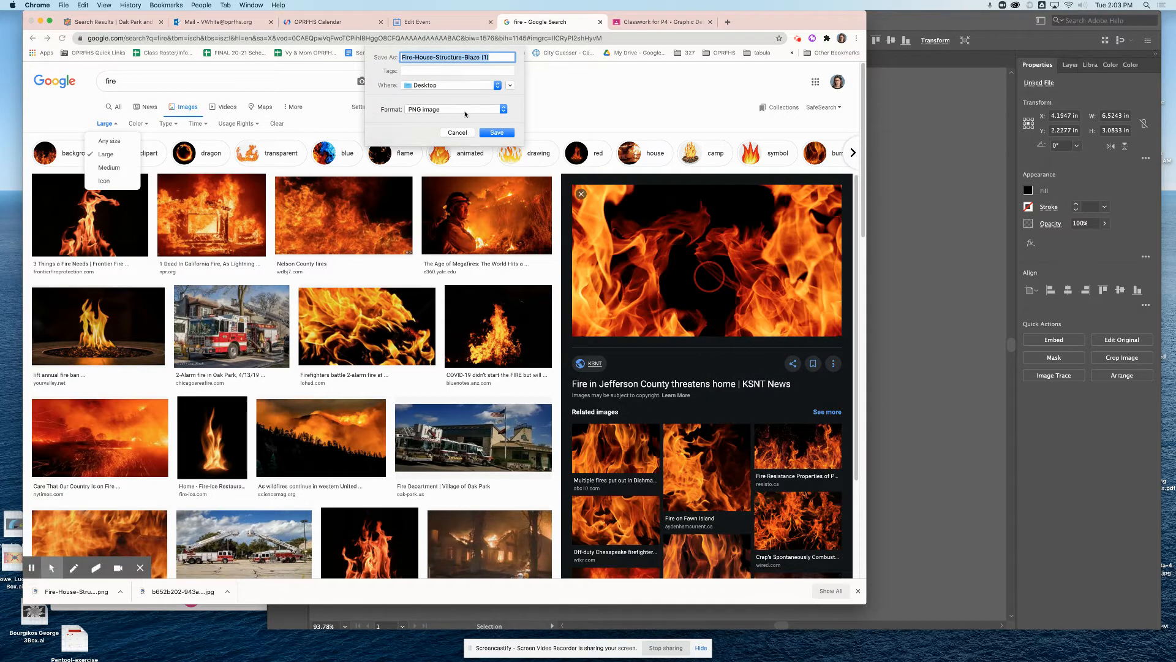
{"action": "left_click", "coordinate": [464, 109]}
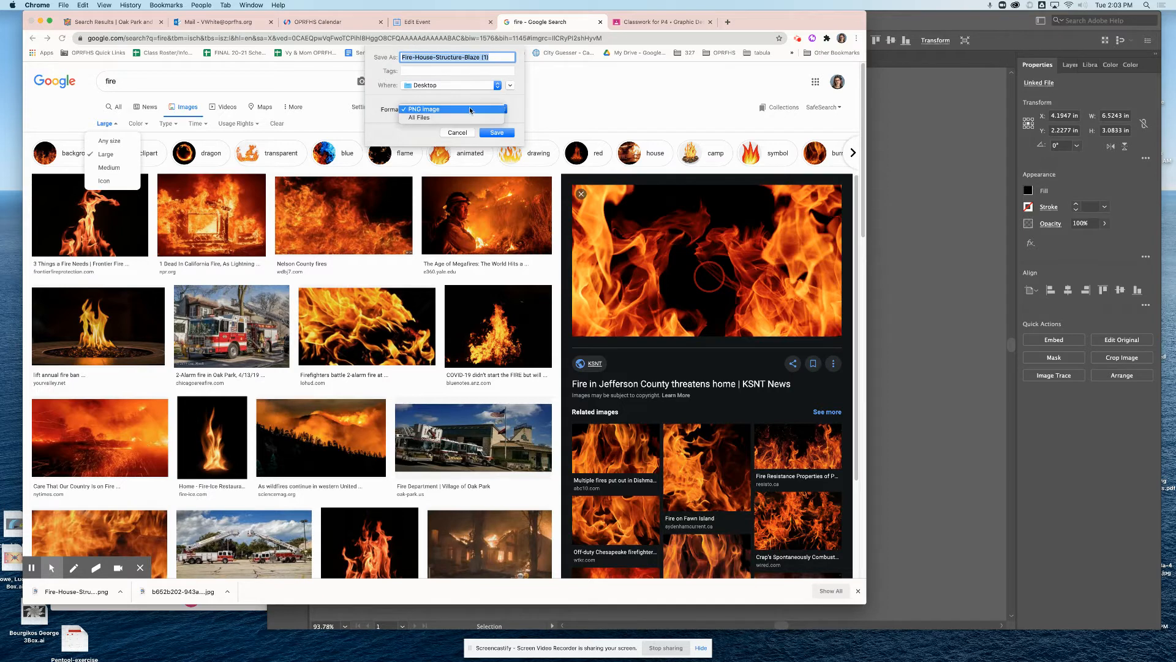
{"action": "left_click", "coordinate": [470, 110]}
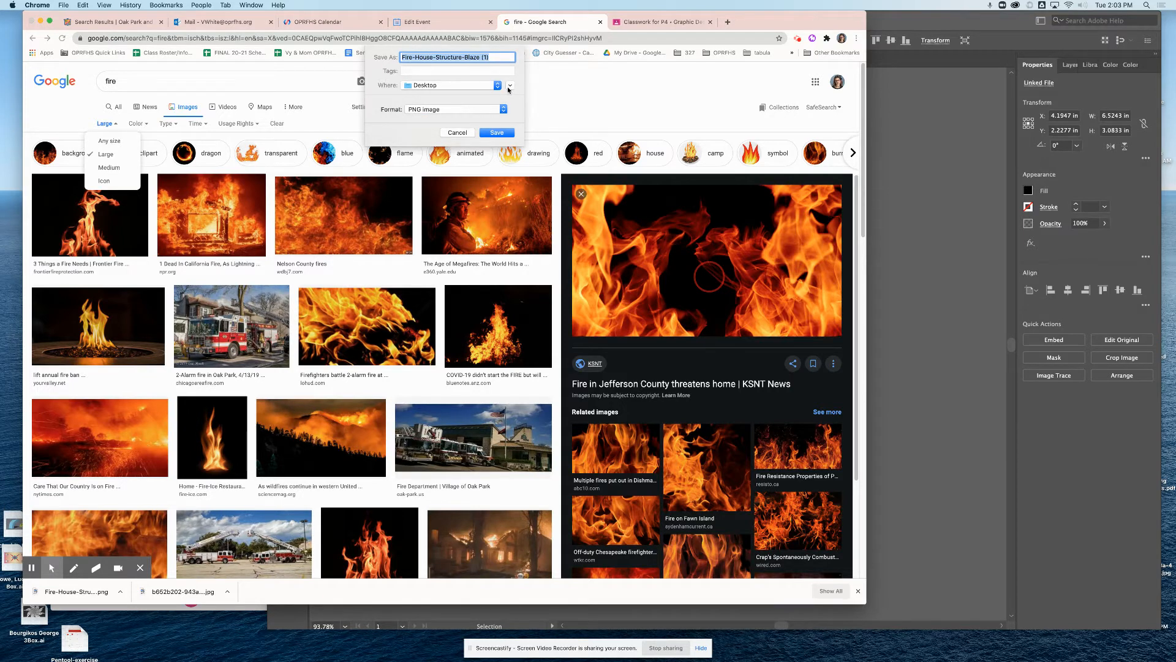
{"action": "left_click", "coordinate": [488, 114]}
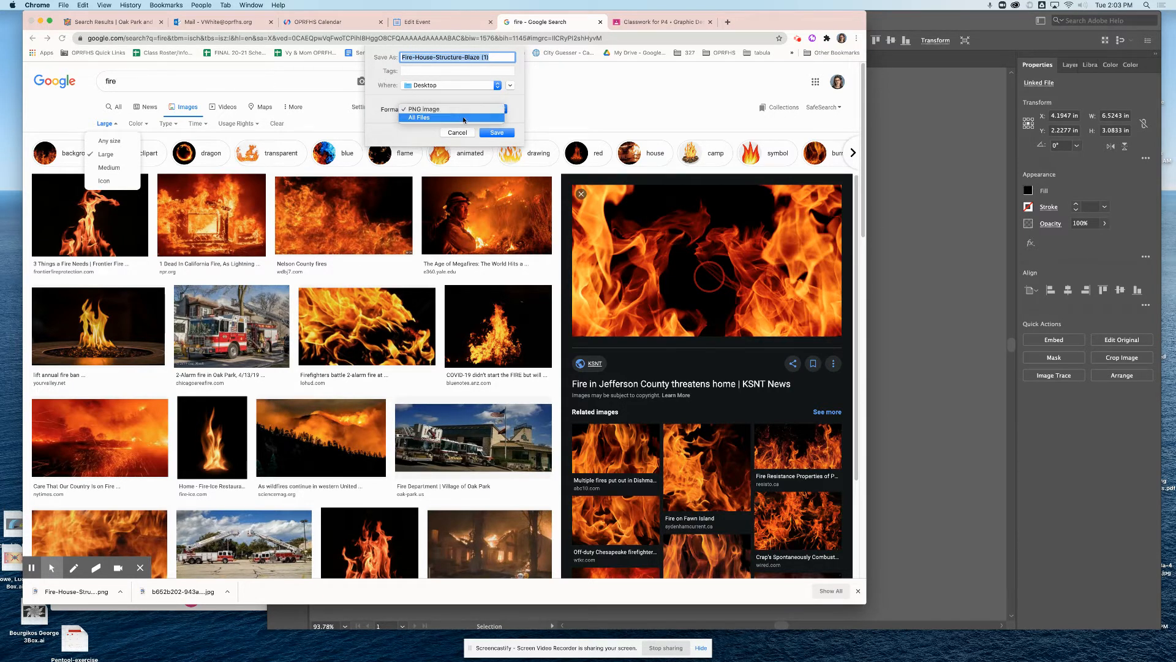
{"action": "left_click", "coordinate": [480, 110]}
{"action": "left_click", "coordinate": [457, 133]}
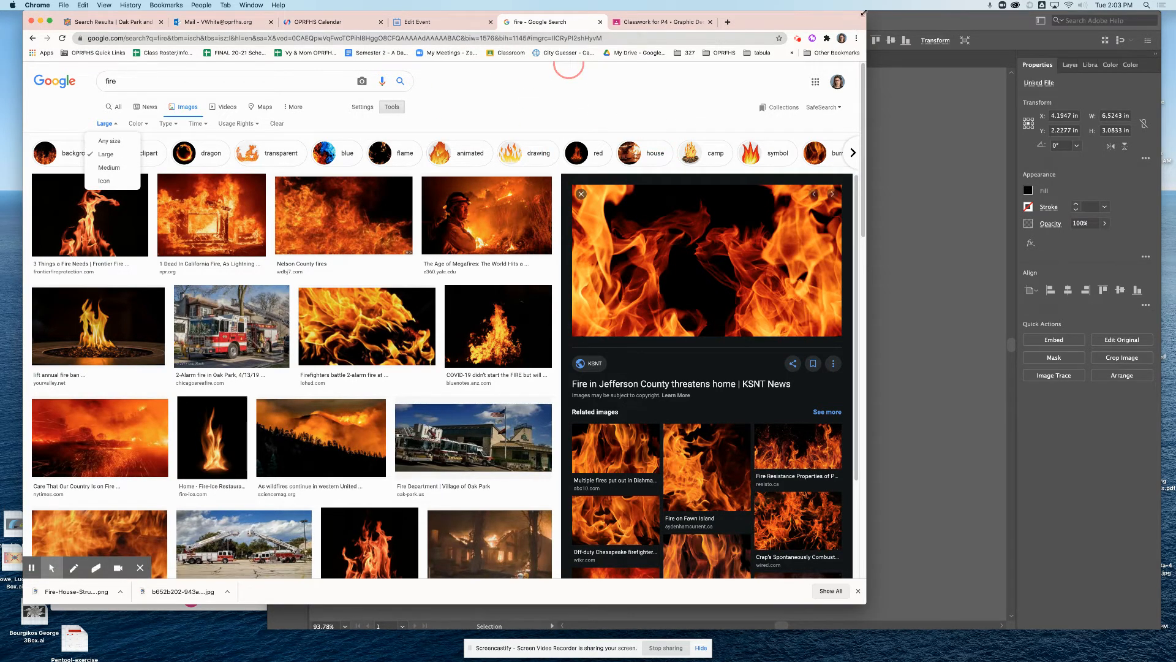
- Return to Illustrator and place the fire JPG from the desktop into the poster document
{"action": "left_click_drag", "start_coordinate": [864, 13], "coordinate": [740, 32]}
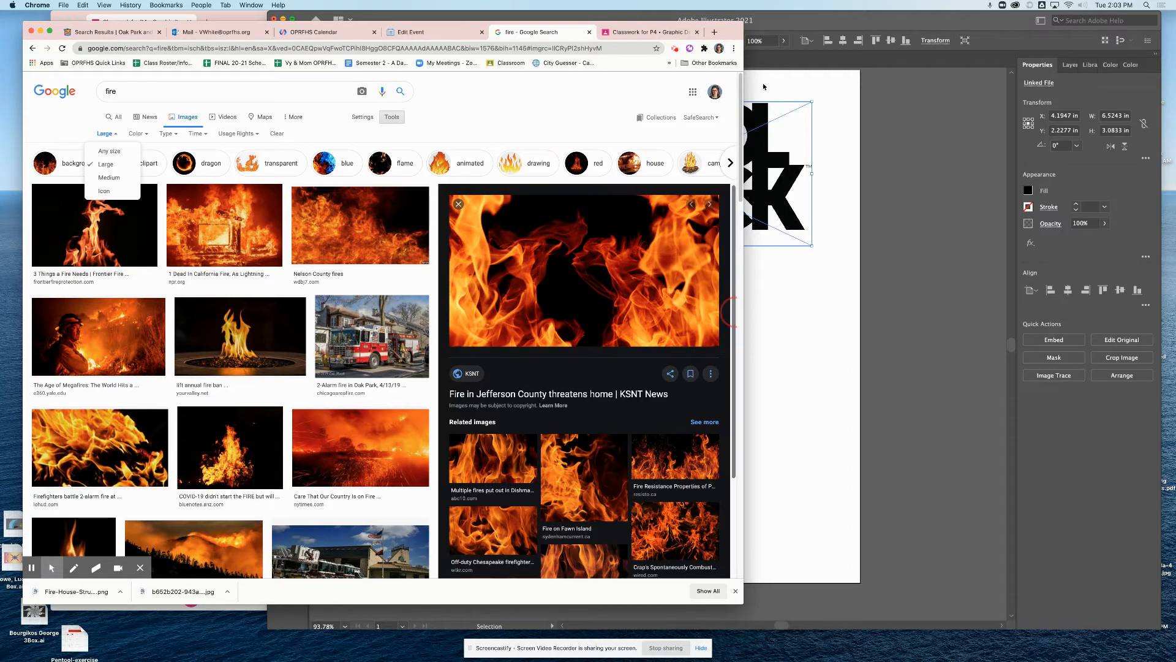
{"action": "left_click_drag", "start_coordinate": [730, 32], "coordinate": [679, 309]}
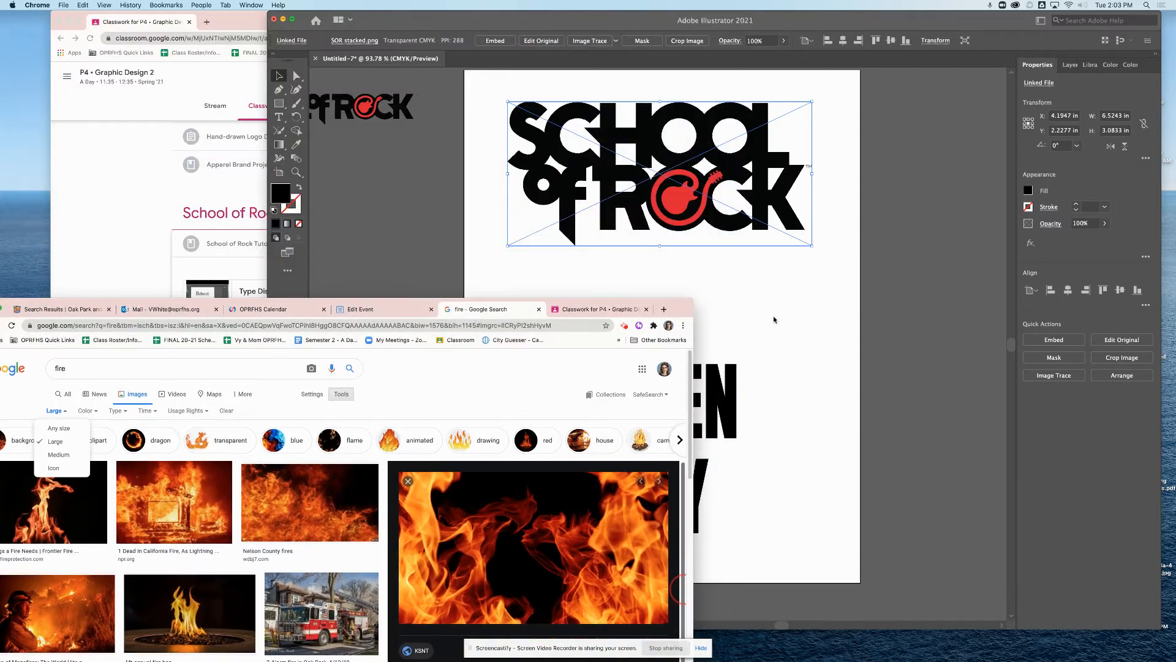
{"action": "left_click", "coordinate": [1108, 619]}
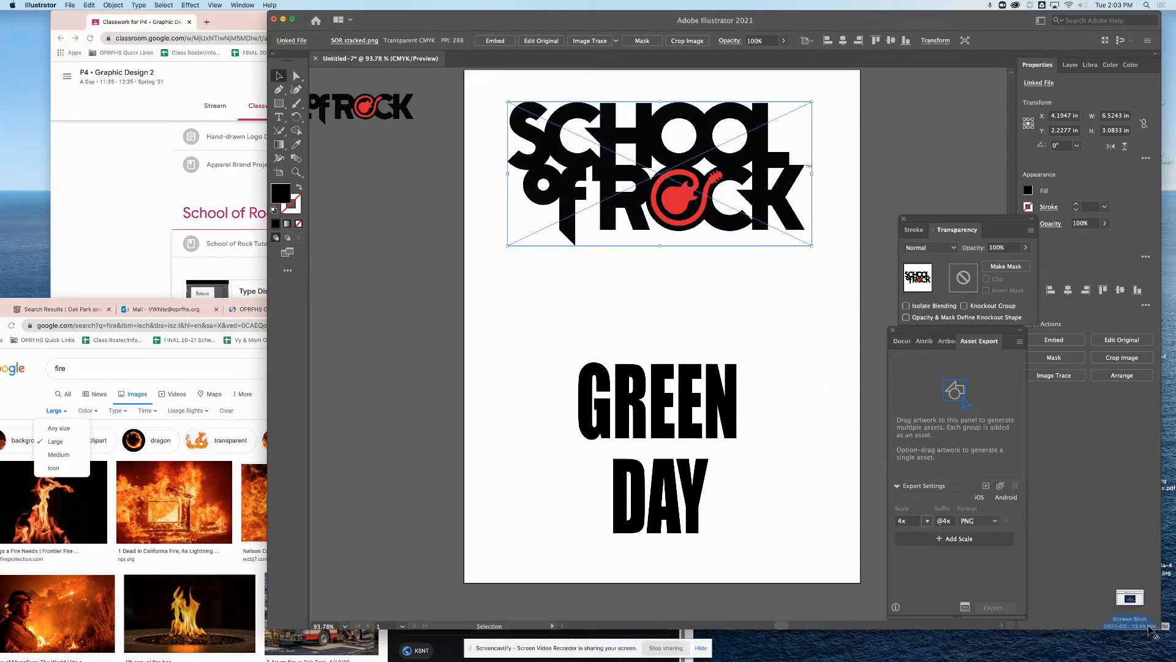
{"action": "left_click_drag", "start_coordinate": [1158, 624], "coordinate": [1100, 614]}
{"action": "left_click_drag", "start_coordinate": [1146, 542], "coordinate": [608, 355]}
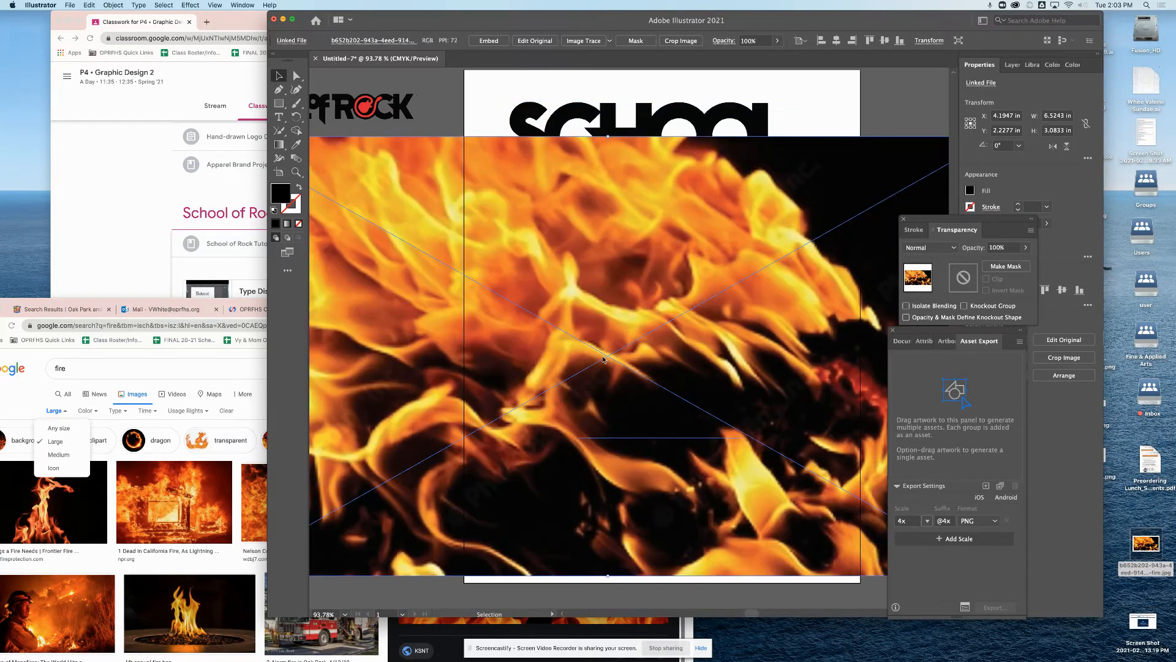
{"action": "left_click_drag", "start_coordinate": [1127, 624], "coordinate": [1159, 637]}
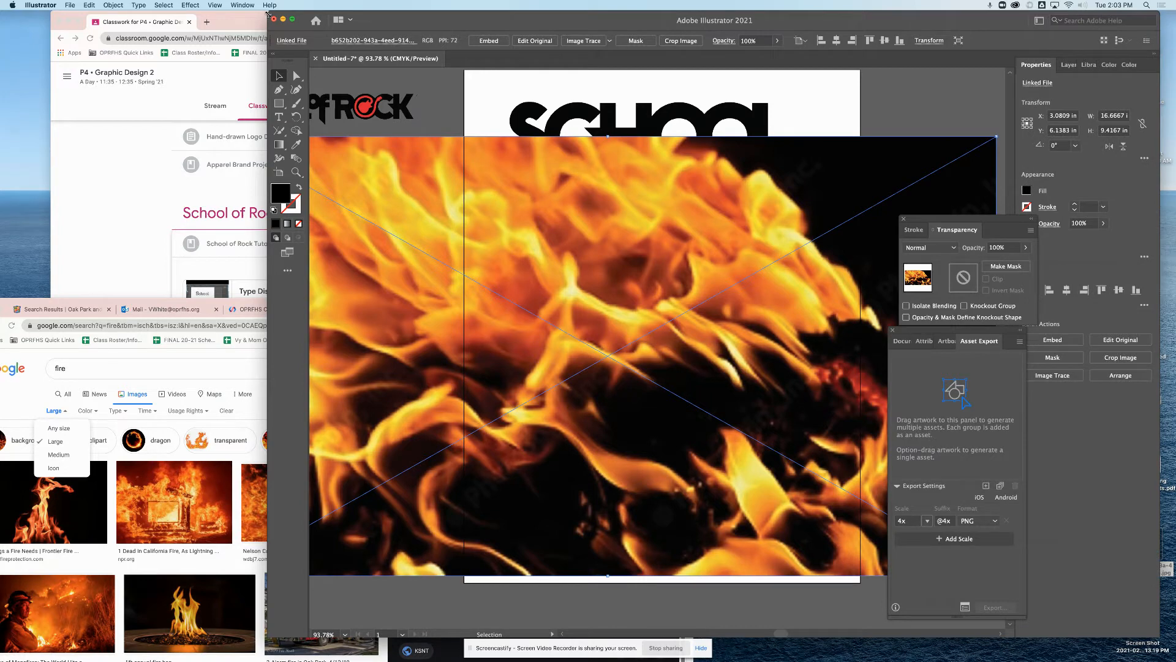
- Scale the fire image down to about 7.46 by 4.22 in and position it over the stacked logo
{"action": "left_click_drag", "start_coordinate": [122, 15], "coordinate": [45, 12]}
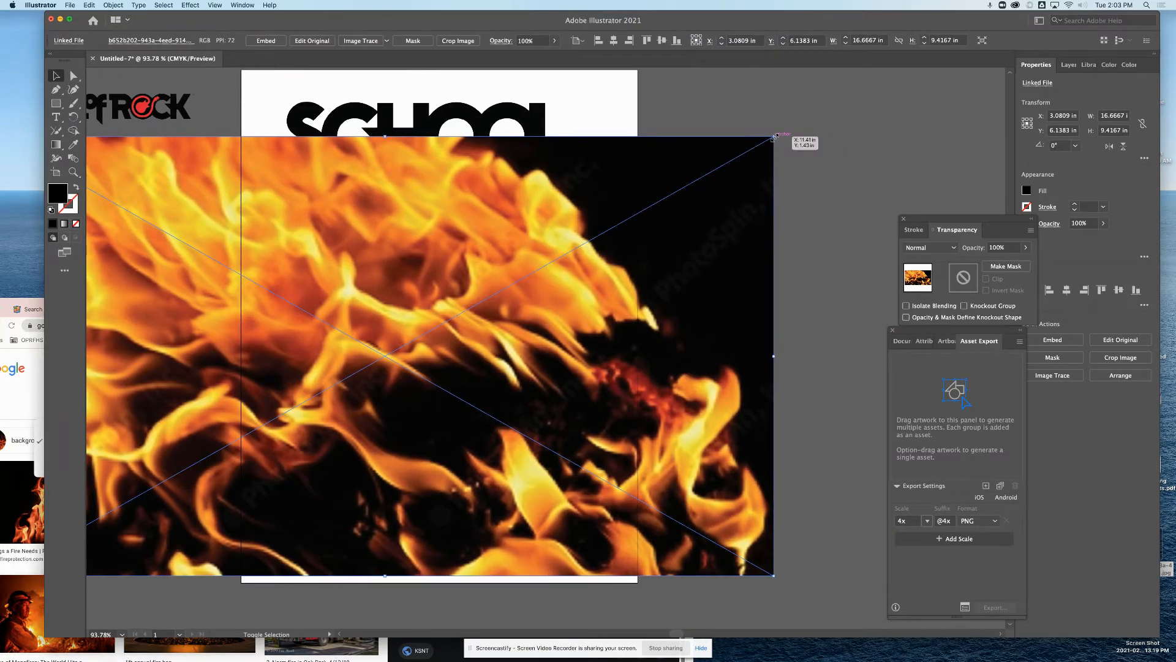
{"action": "left_click_drag", "start_coordinate": [774, 137], "coordinate": [345, 379]}
{"action": "left_click_drag", "start_coordinate": [198, 468], "coordinate": [525, 181]}
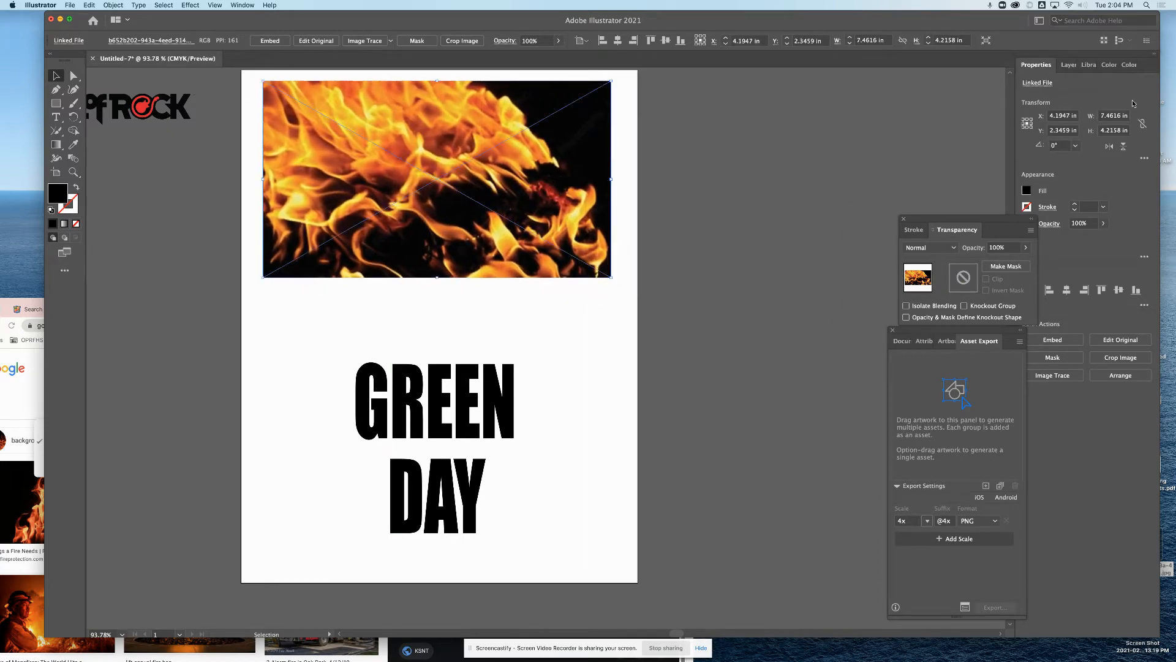
- Show the contents of Layer 1, moving the Transparency panel aside and closing the Asset Export panel
{"action": "left_click", "coordinate": [1069, 64]}
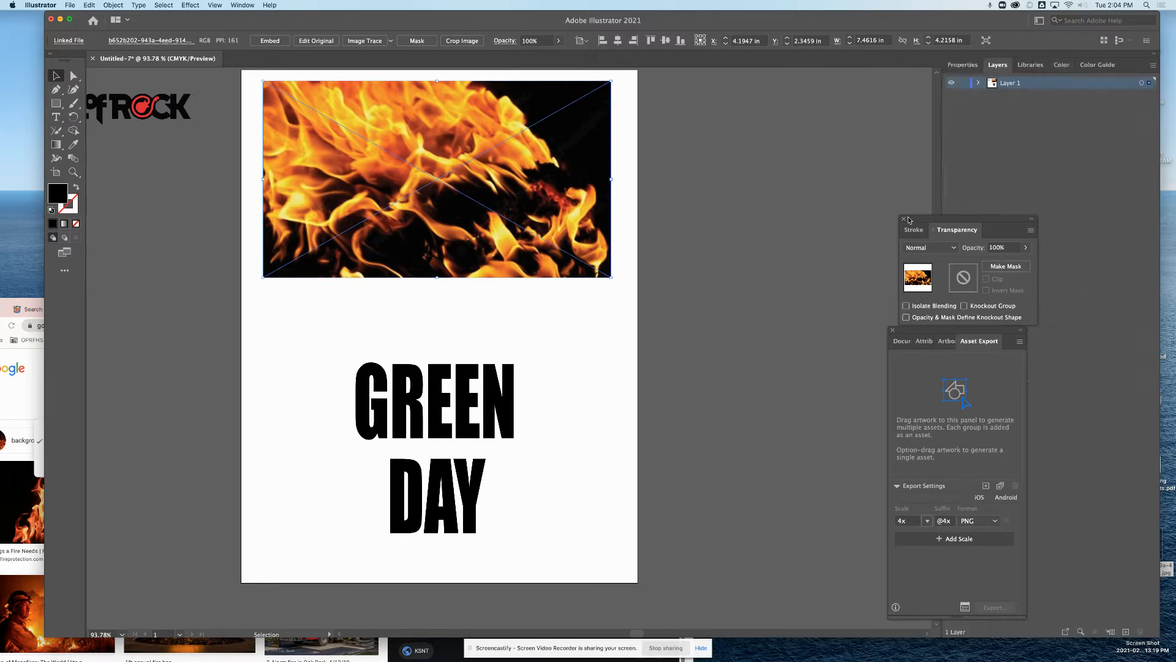
{"action": "mouse_move", "coordinate": [908, 220]}
{"action": "left_mouse_down"}
{"action": "mouse_move", "coordinate": [778, 109]}
{"action": "mouse_move", "coordinate": [790, 100]}
{"action": "left_mouse_up"}
{"action": "left_click_drag", "start_coordinate": [940, 330], "coordinate": [827, 211]}
{"action": "left_click", "coordinate": [779, 213]}
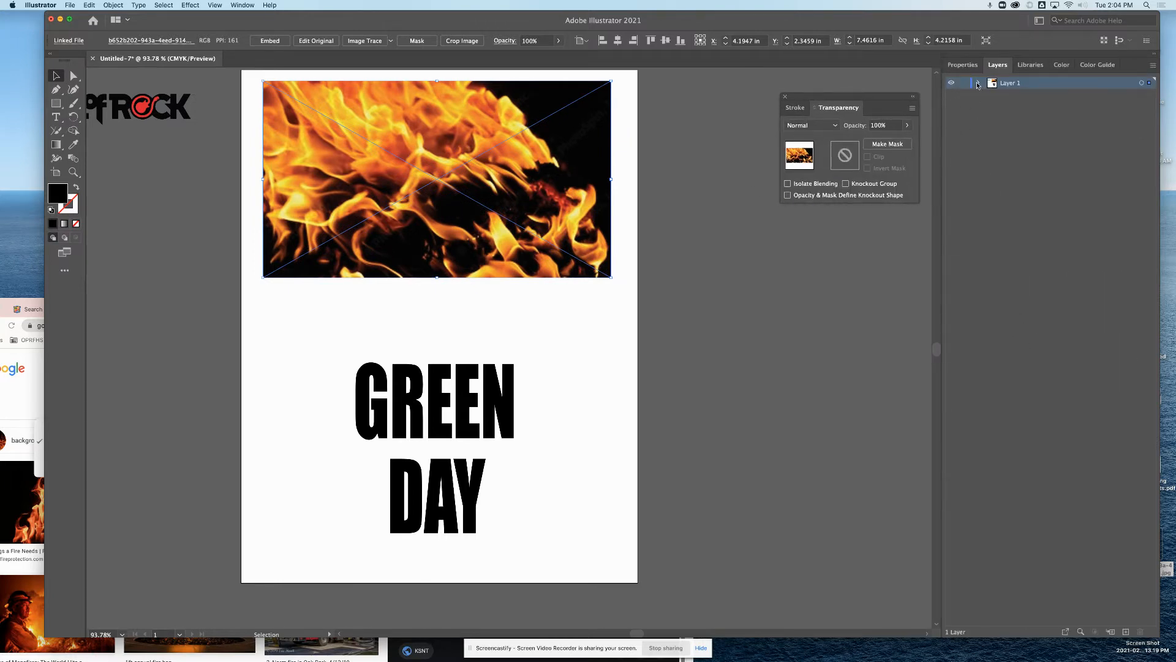
{"action": "left_click", "coordinate": [978, 83]}
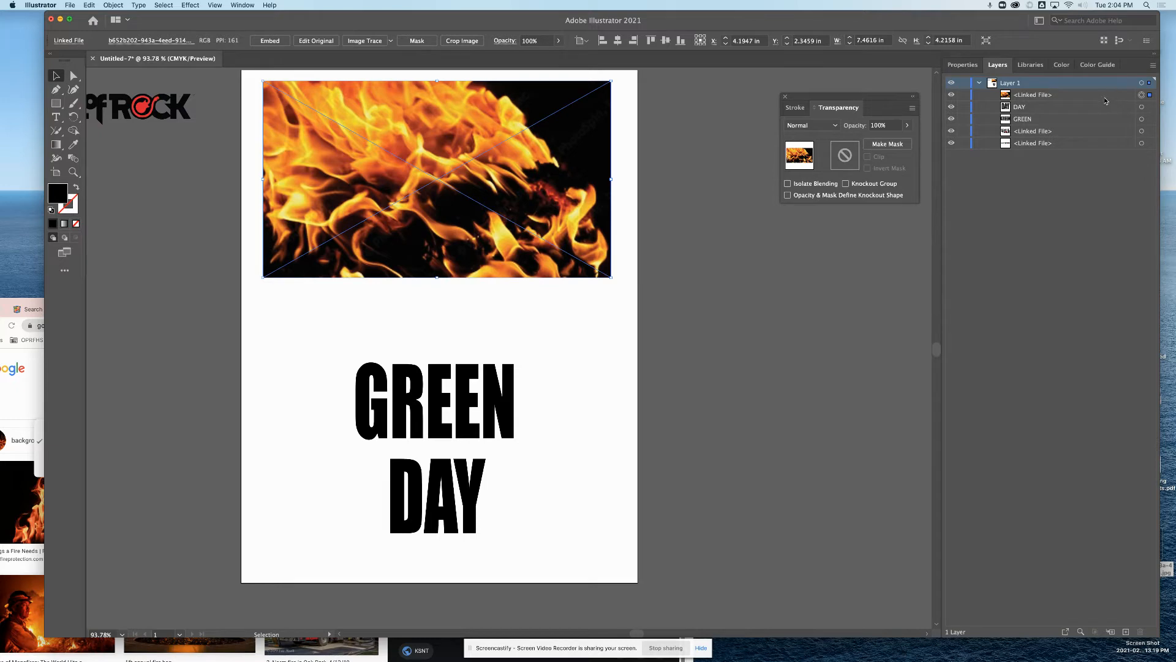
- Try making a clipping mask from the fire image and the stacked logo, and undo it
{"action": "left_click", "coordinate": [1141, 132], "text": "shift"}
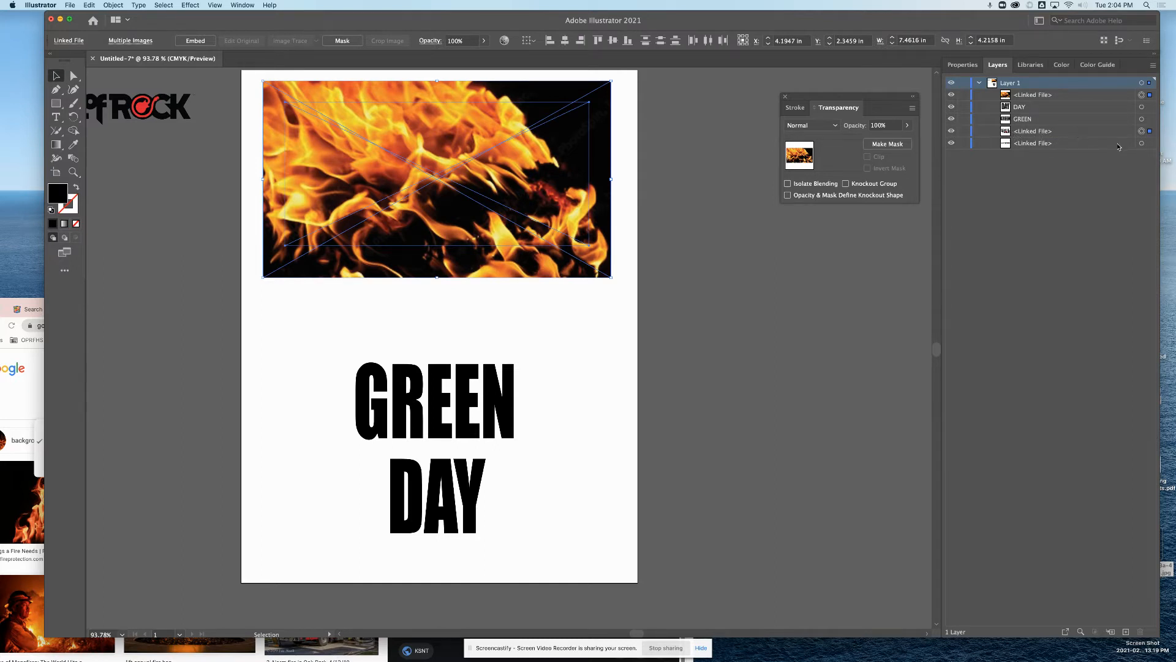
{"action": "left_click", "coordinate": [1142, 96], "text": "shift"}
{"action": "left_click", "coordinate": [1142, 133], "text": "shift"}
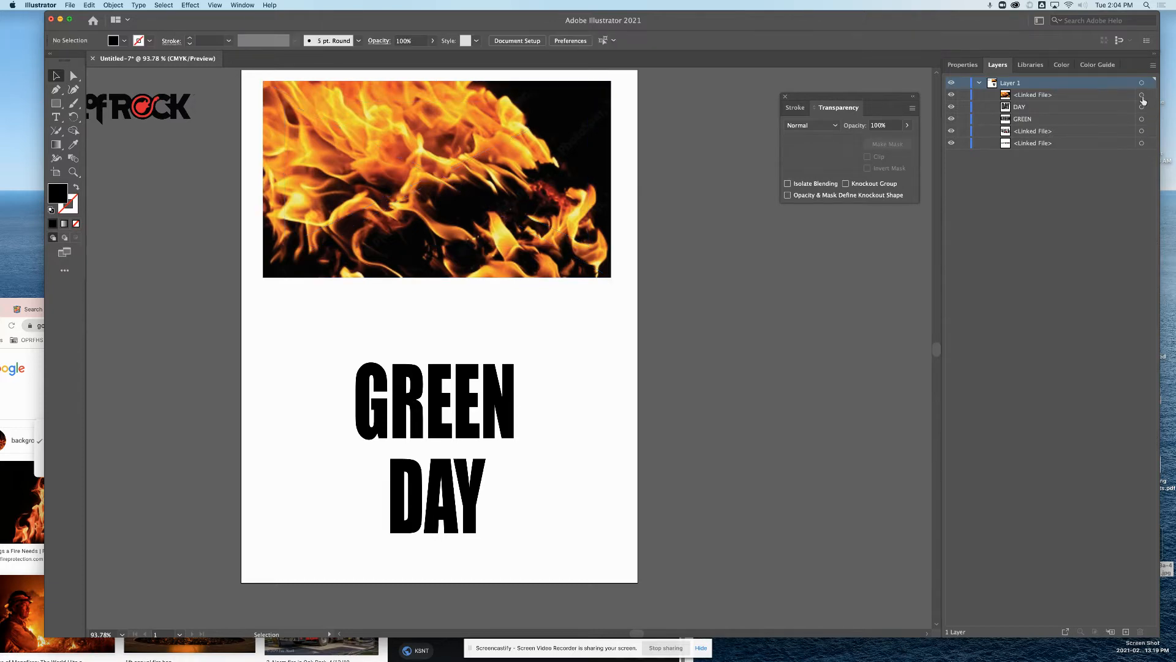
{"action": "left_click", "coordinate": [1141, 96], "text": "shift"}
{"action": "left_click", "coordinate": [1143, 132], "text": "shift"}
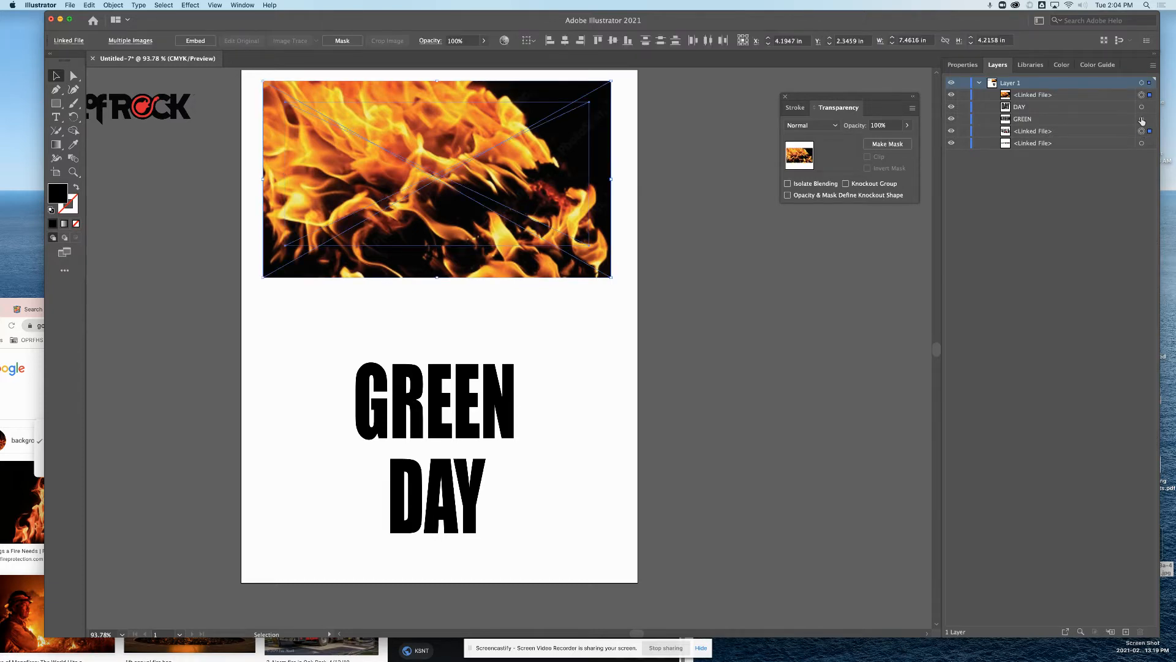
{"action": "left_click", "coordinate": [113, 5]}
{"action": "mouse_move", "coordinate": [129, 302]}
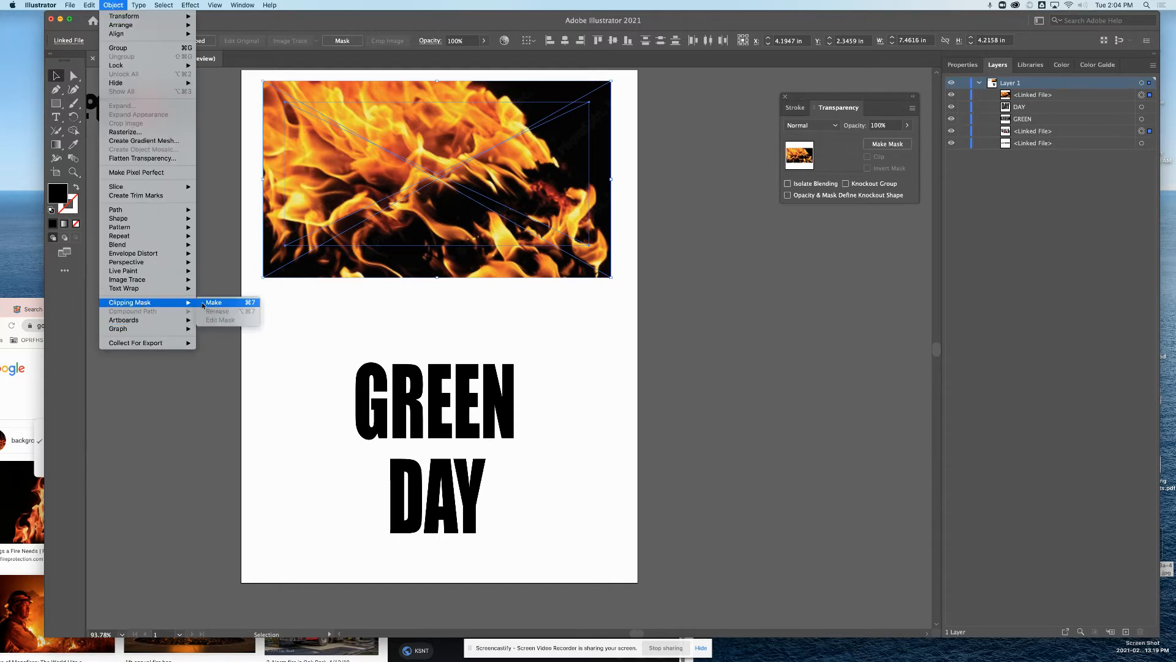
{"action": "left_click", "coordinate": [214, 302]}
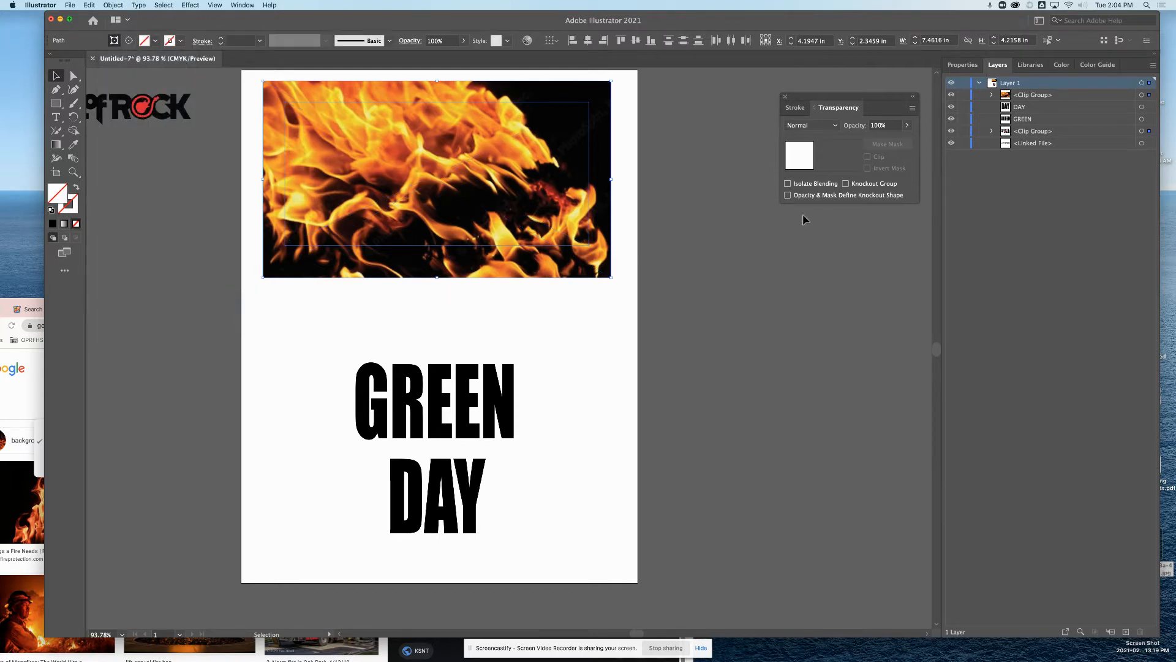
{"action": "key", "text": "super+z"}
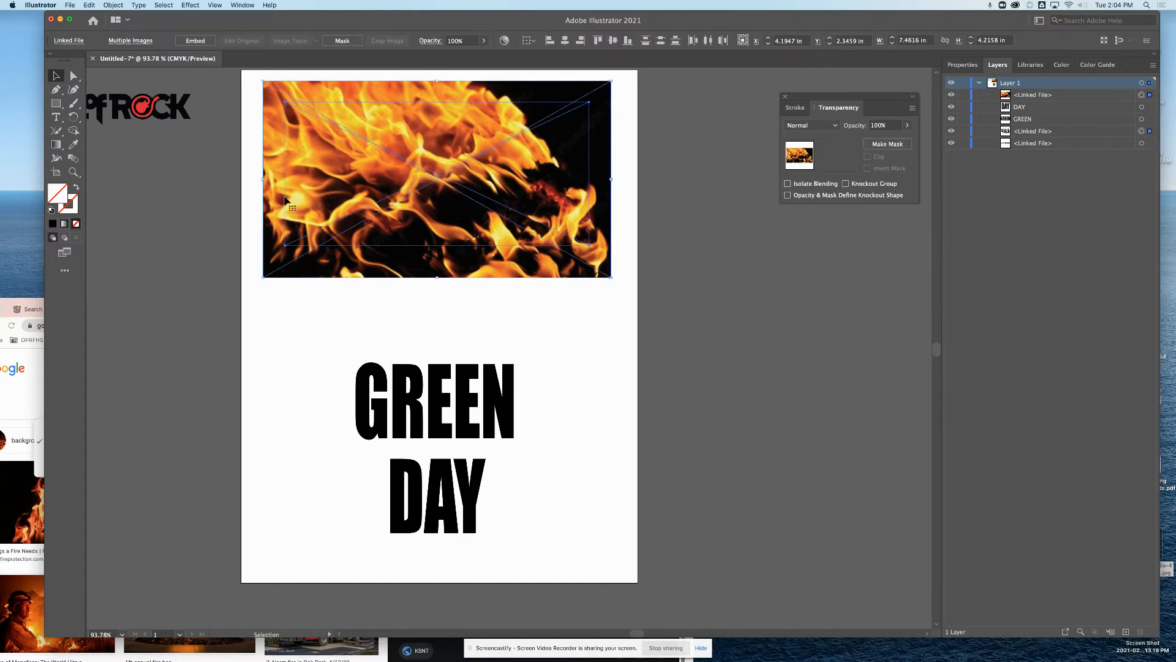
- Move the fire image off the stacked logo so it overlaps the artboard's right edge, and add a new layer
{"action": "left_click", "coordinate": [461, 256]}
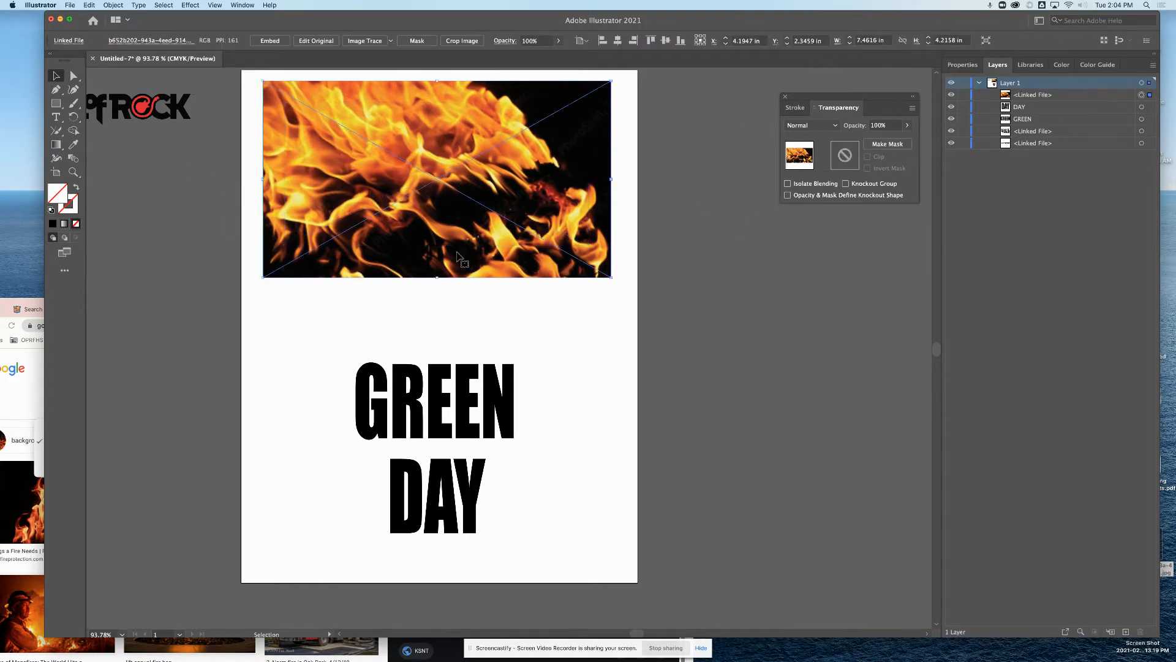
{"action": "left_click_drag", "start_coordinate": [461, 256], "coordinate": [742, 381]}
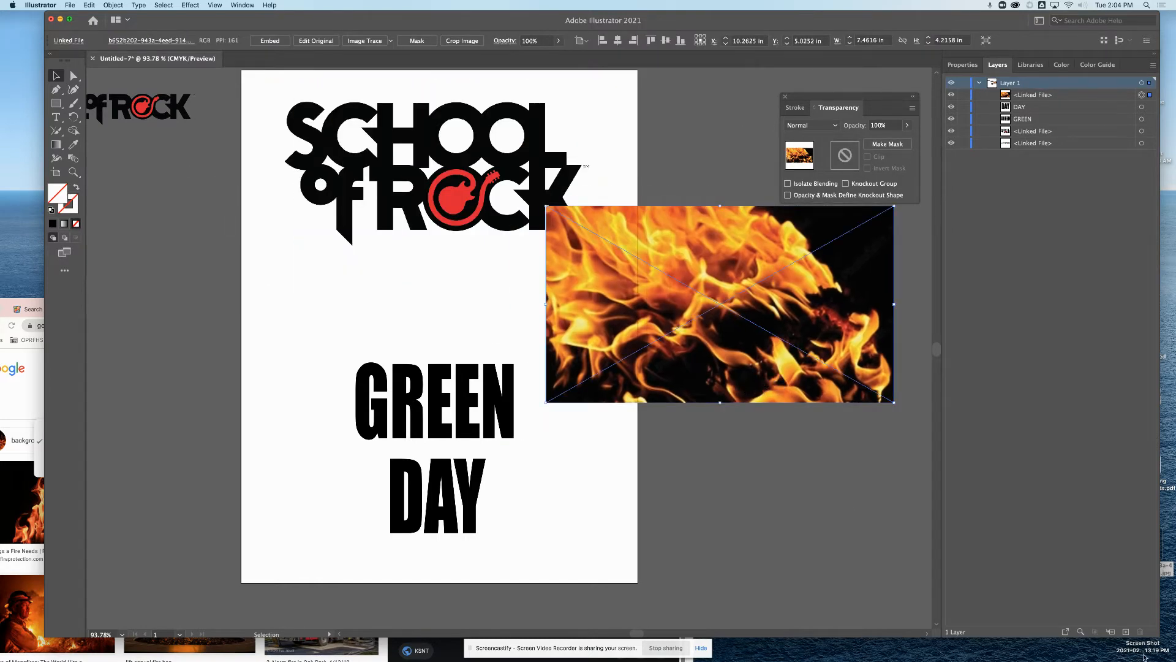
{"action": "left_click", "coordinate": [1128, 632]}
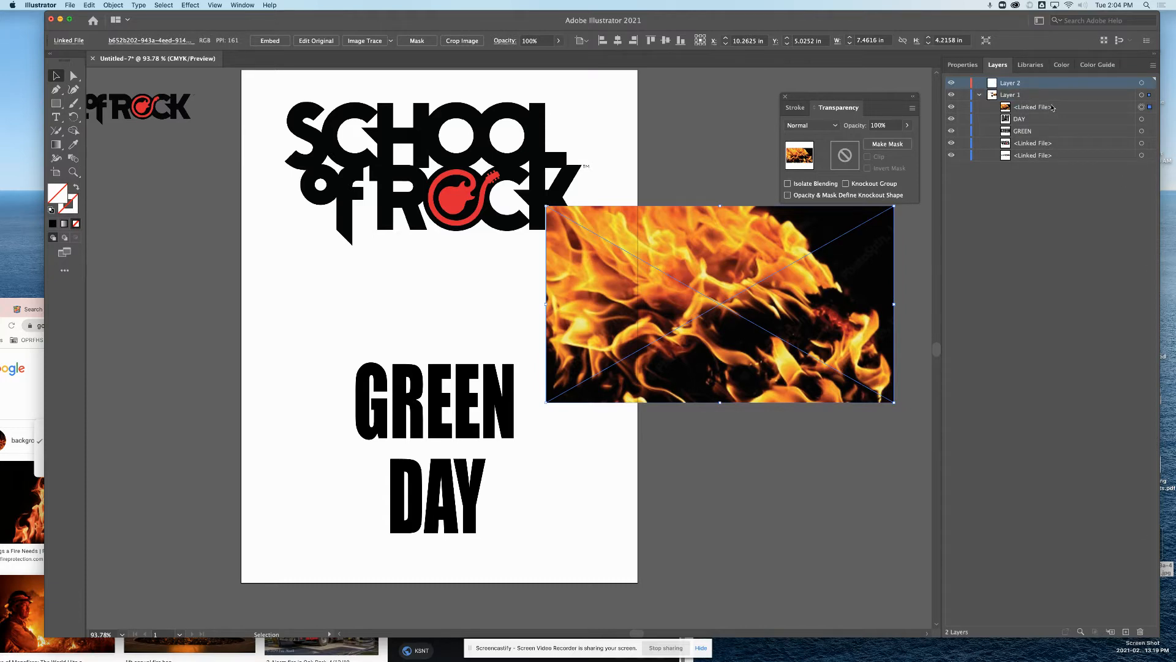
- Put the fire image in Layer 2 and the stacked logo in a new Layer 3, and place the fire image behind the logo
{"action": "left_click_drag", "start_coordinate": [1052, 107], "coordinate": [1053, 86]}
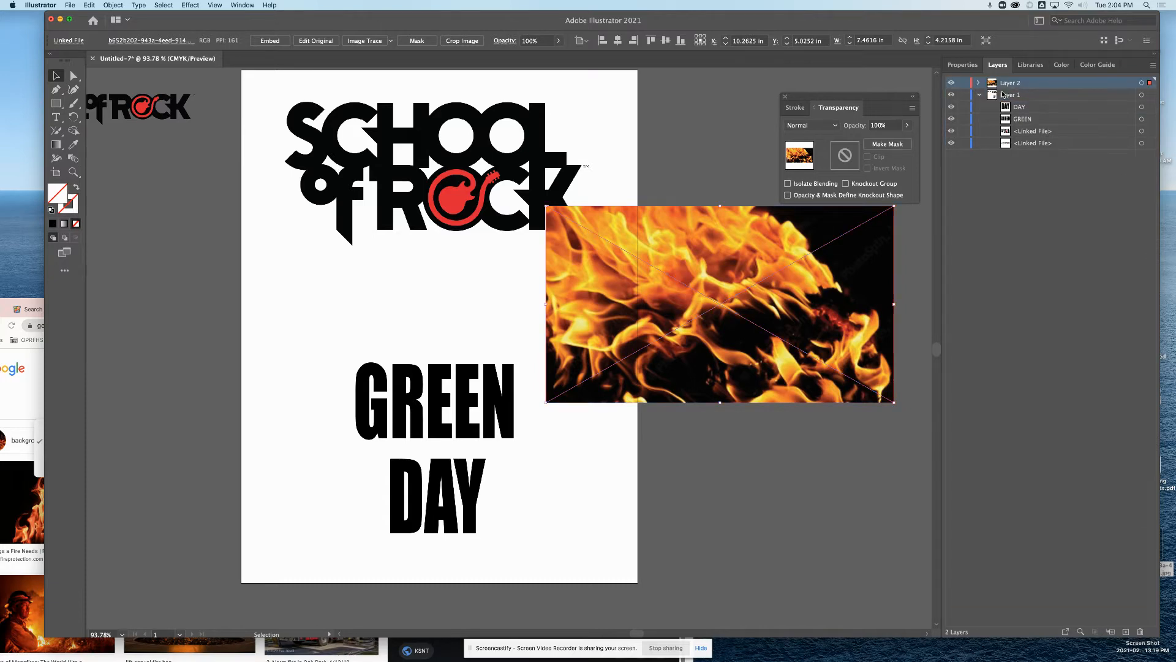
{"action": "left_click", "coordinate": [1127, 633]}
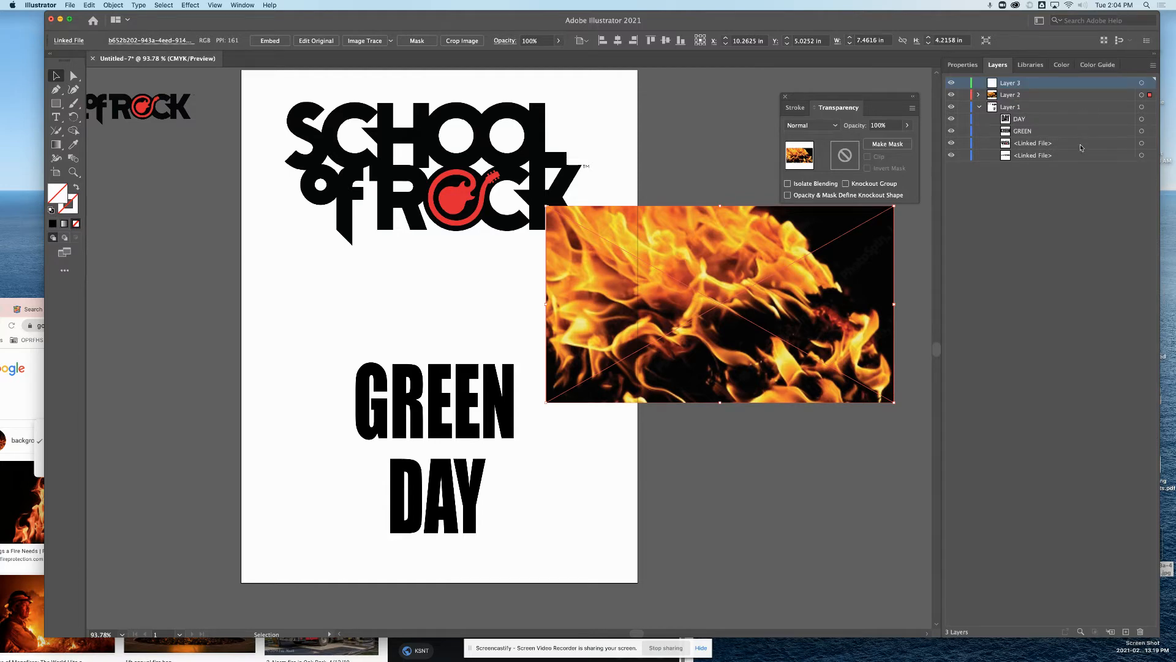
{"action": "left_click_drag", "start_coordinate": [1081, 144], "coordinate": [1025, 92]}
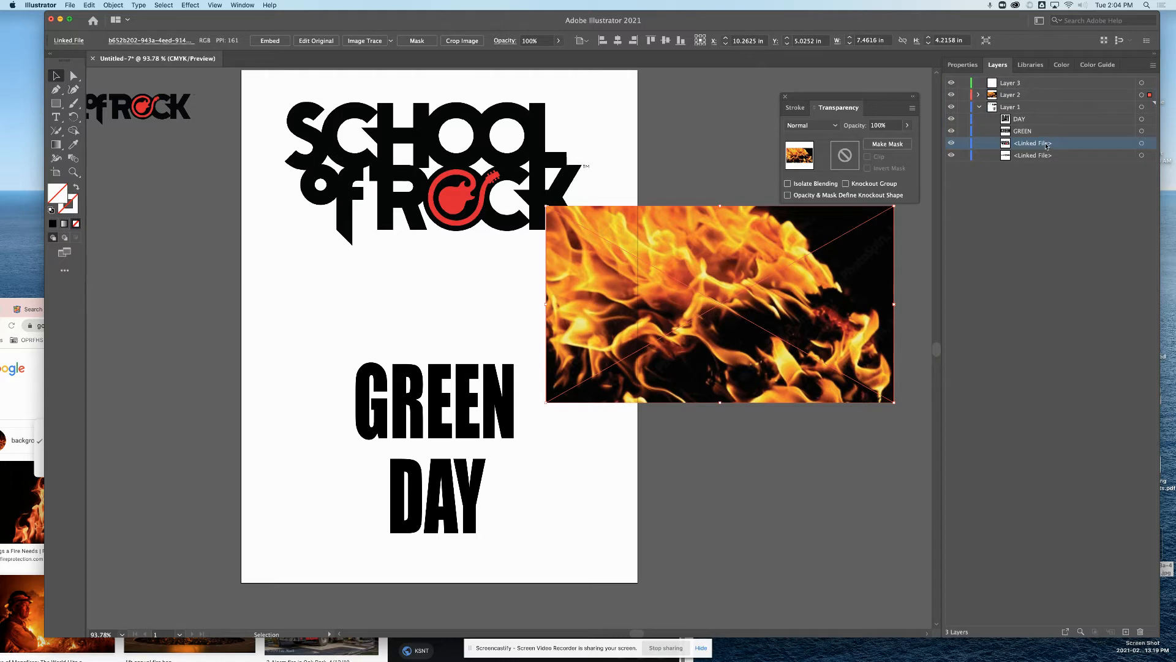
{"action": "left_click_drag", "start_coordinate": [1046, 145], "coordinate": [1027, 85]}
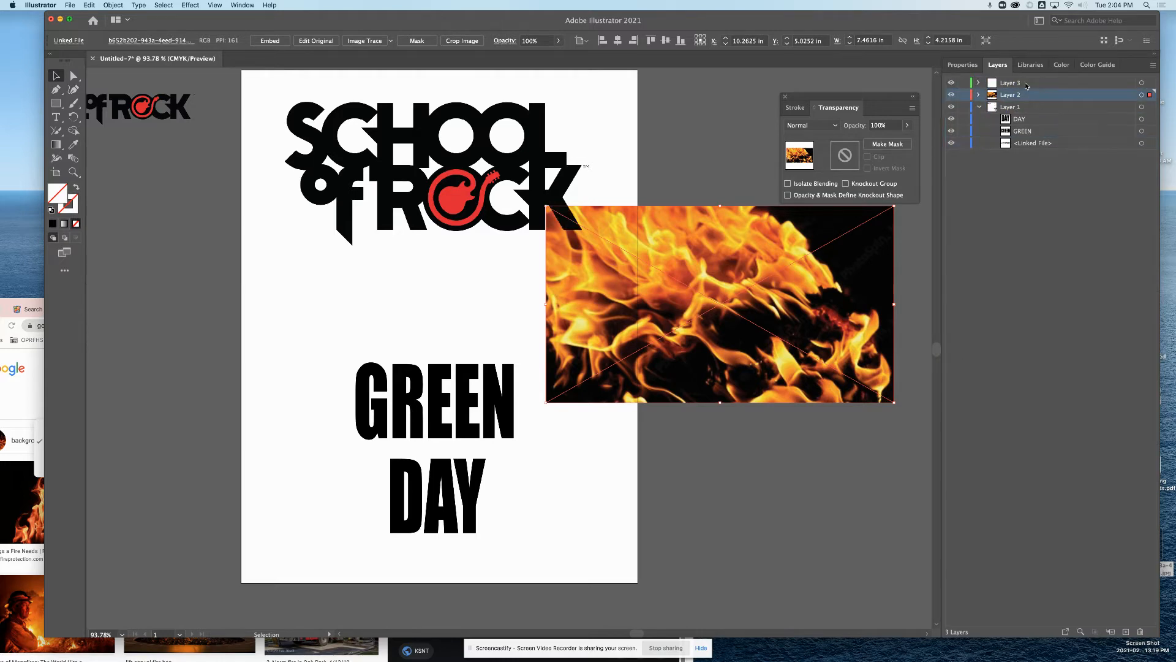
{"action": "left_click", "coordinate": [980, 107]}
{"action": "left_click_drag", "start_coordinate": [822, 273], "coordinate": [534, 143]}
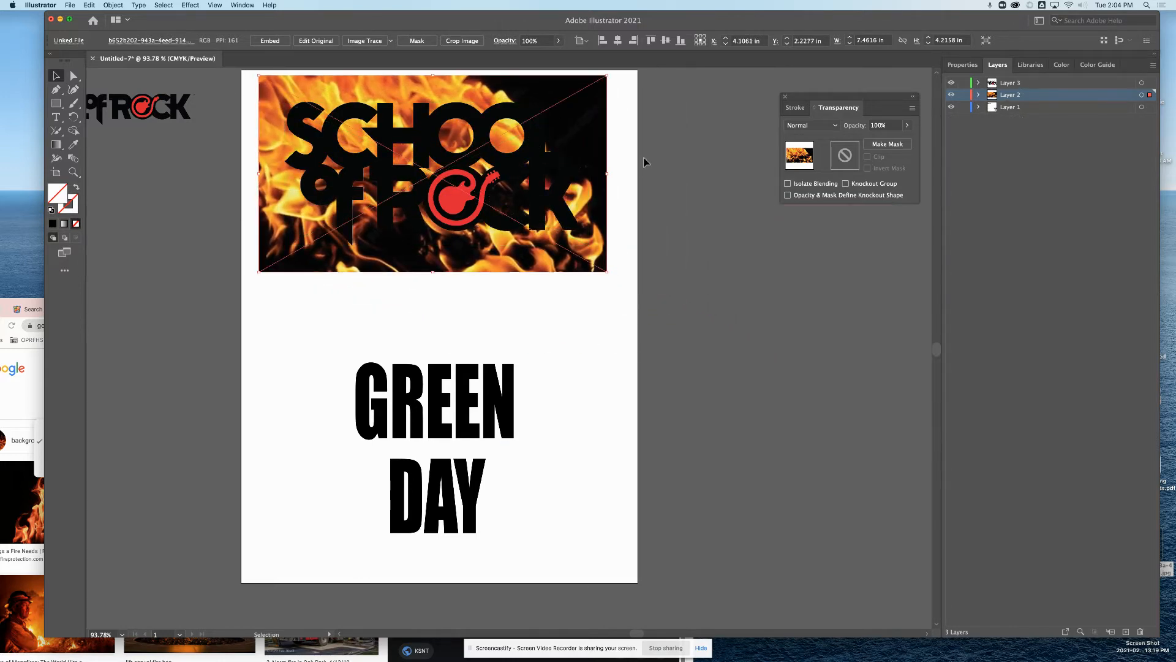
- Try making a clipping mask from the fire image and the linked logo image on their separate layers, and undo it
{"action": "left_click", "coordinate": [560, 187], "text": "shift"}
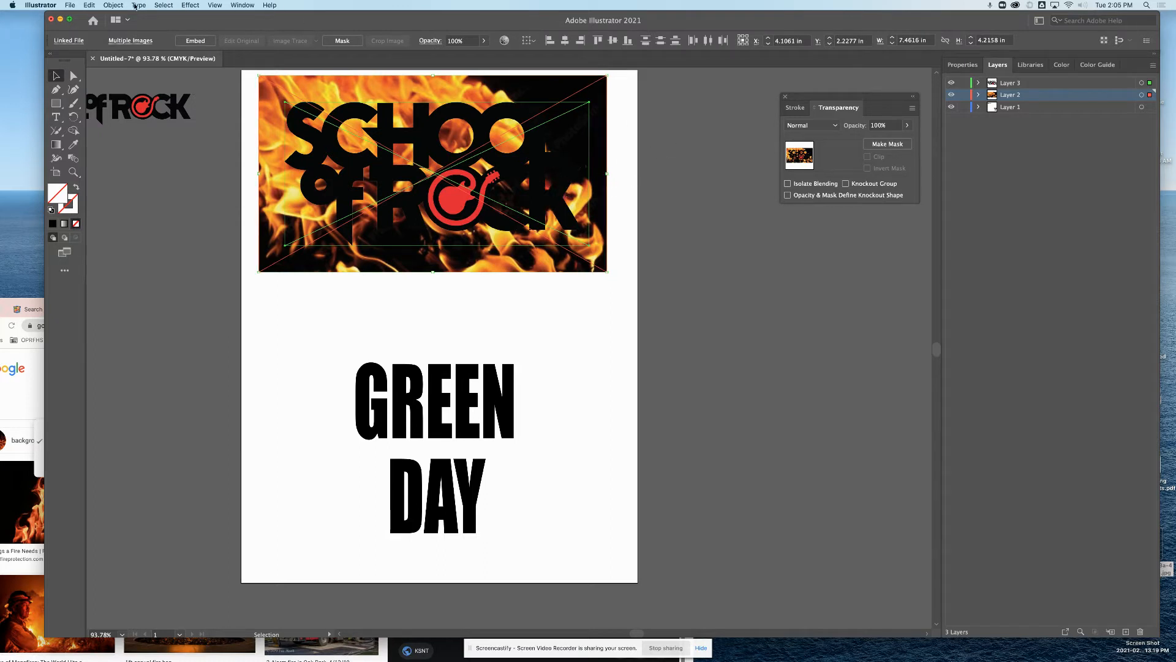
{"action": "left_click", "coordinate": [114, 5]}
{"action": "mouse_move", "coordinate": [180, 303]}
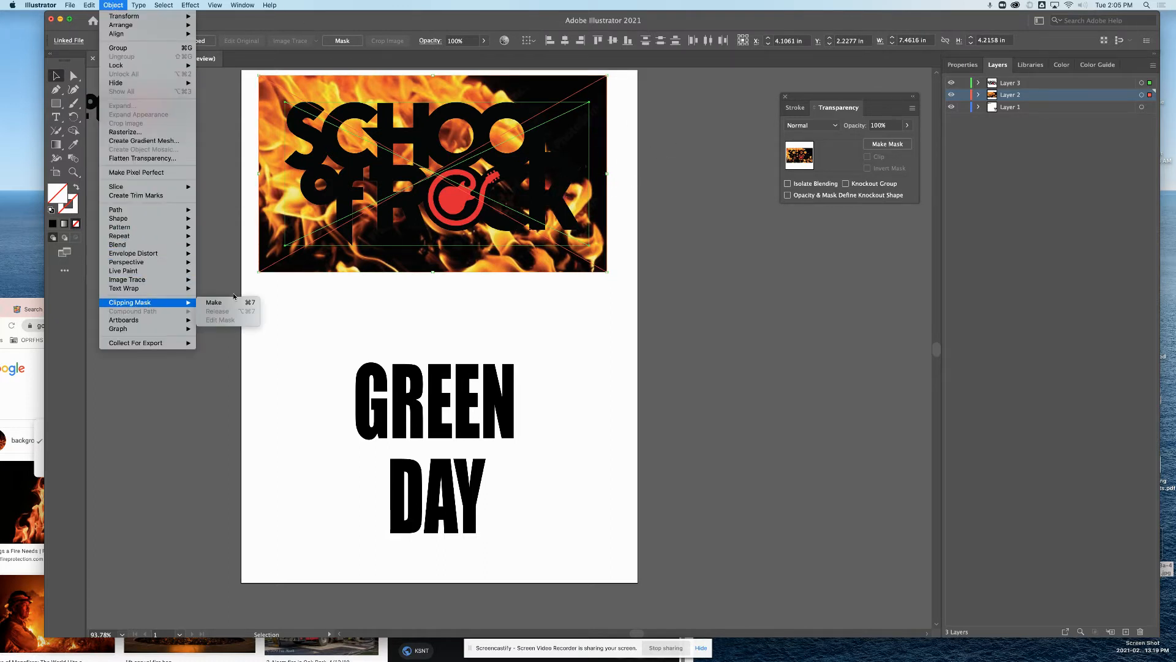
{"action": "left_click", "coordinate": [225, 303]}
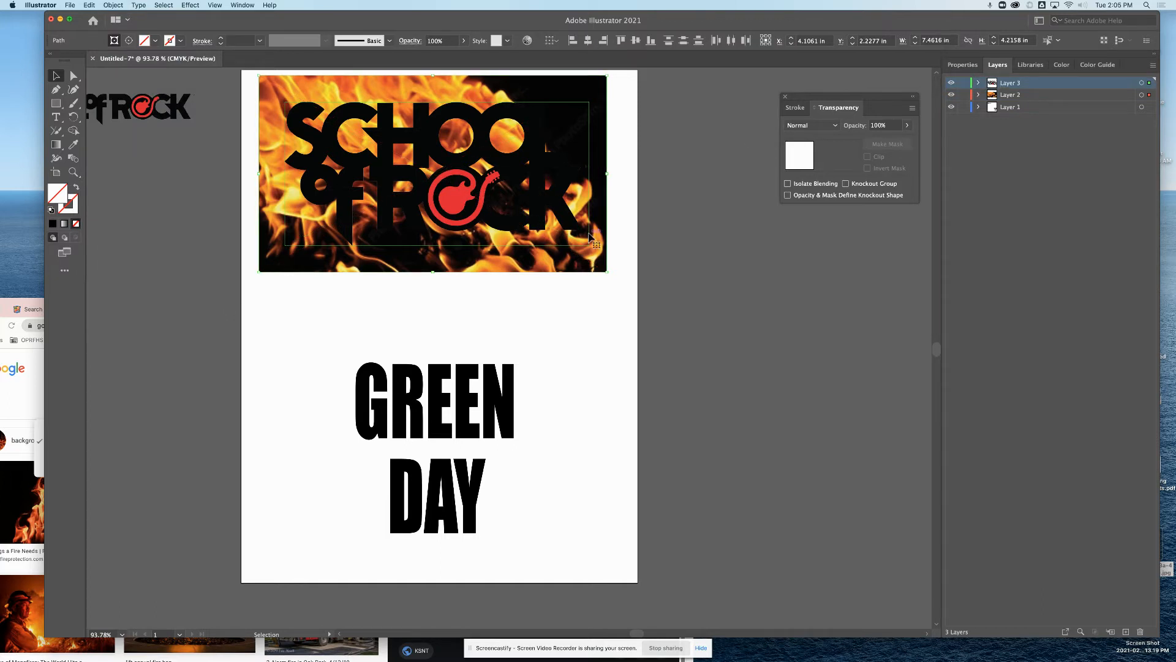
{"action": "key", "text": "super+z"}
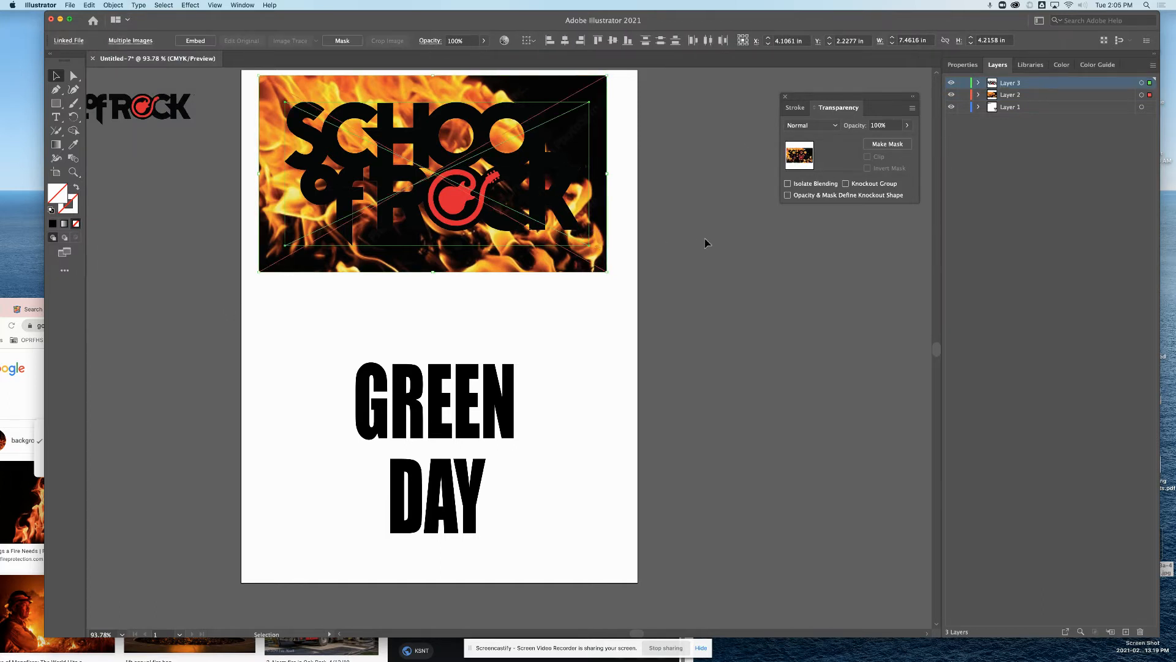
- Reposition the stacked logo over the fire image at about X 4.03 in, Y 2.23 in
{"action": "left_click", "coordinate": [704, 238]}
{"action": "mouse_move", "coordinate": [436, 145]}
{"action": "left_mouse_down"}
{"action": "mouse_move", "coordinate": [428, 161]}
{"action": "mouse_move", "coordinate": [453, 153]}
{"action": "mouse_move", "coordinate": [419, 149]}
{"action": "left_mouse_up"}
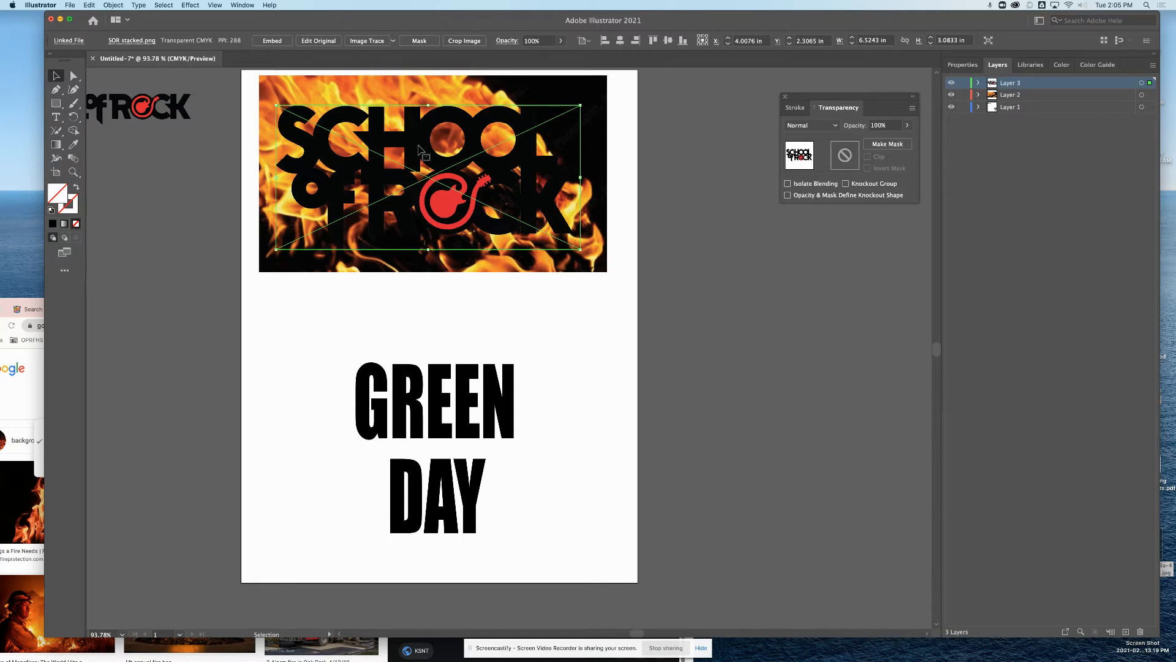
{"action": "left_click_drag", "start_coordinate": [413, 177], "coordinate": [413, 173]}
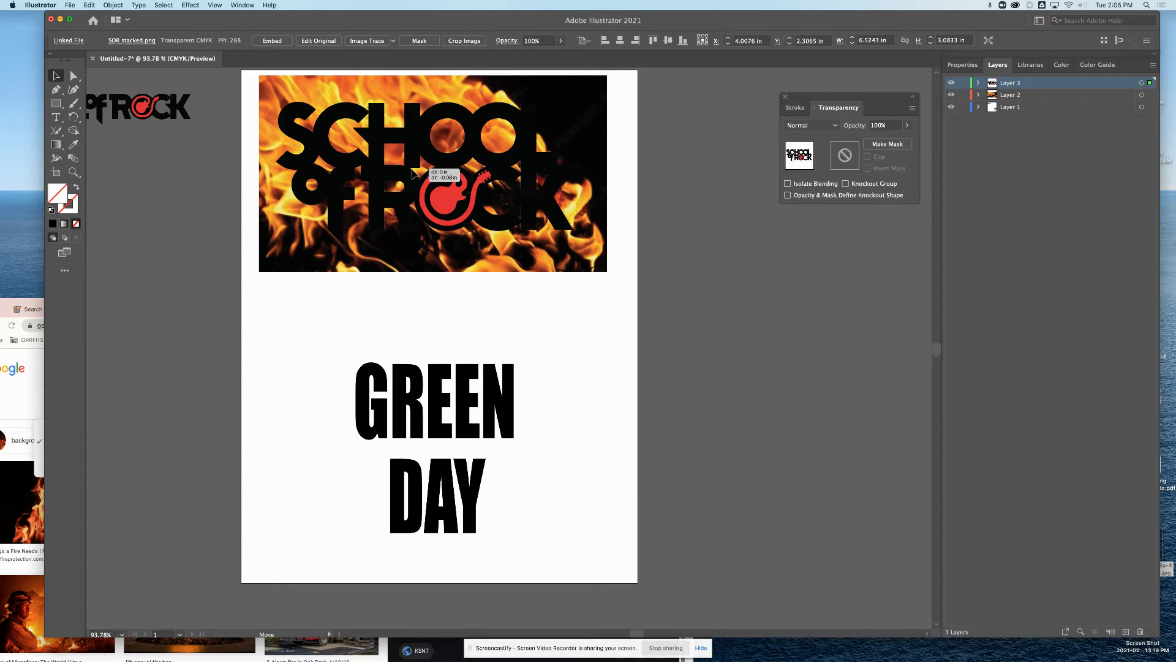
{"action": "left_click_drag", "start_coordinate": [413, 174], "coordinate": [409, 176]}
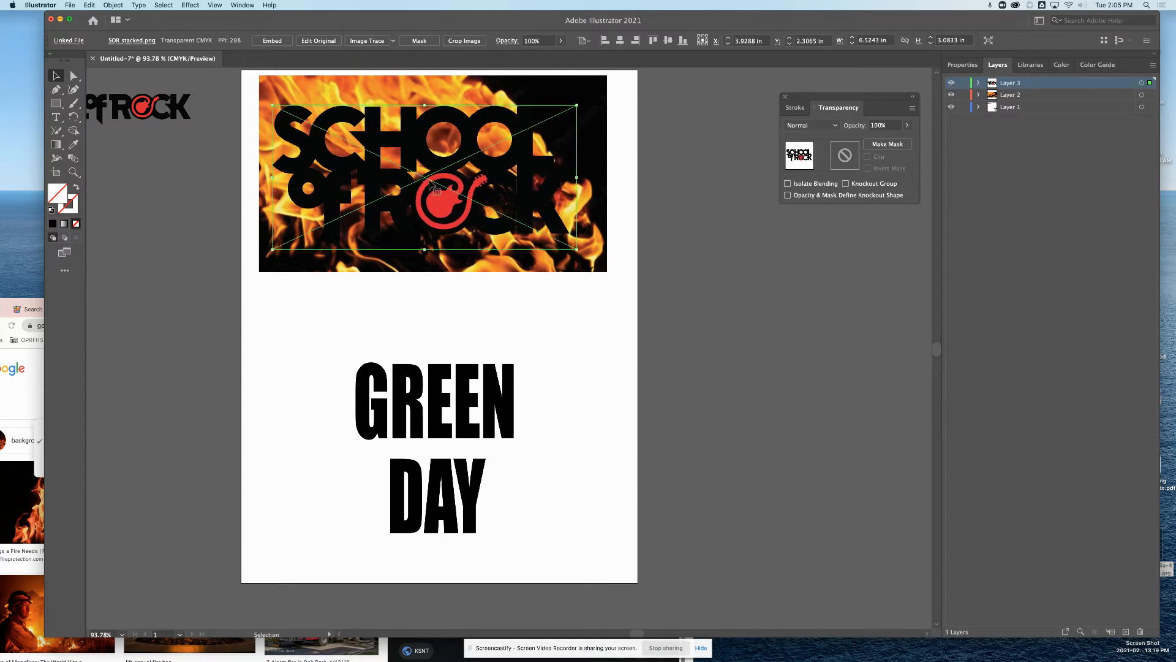
{"action": "left_click_drag", "start_coordinate": [429, 182], "coordinate": [433, 180]}
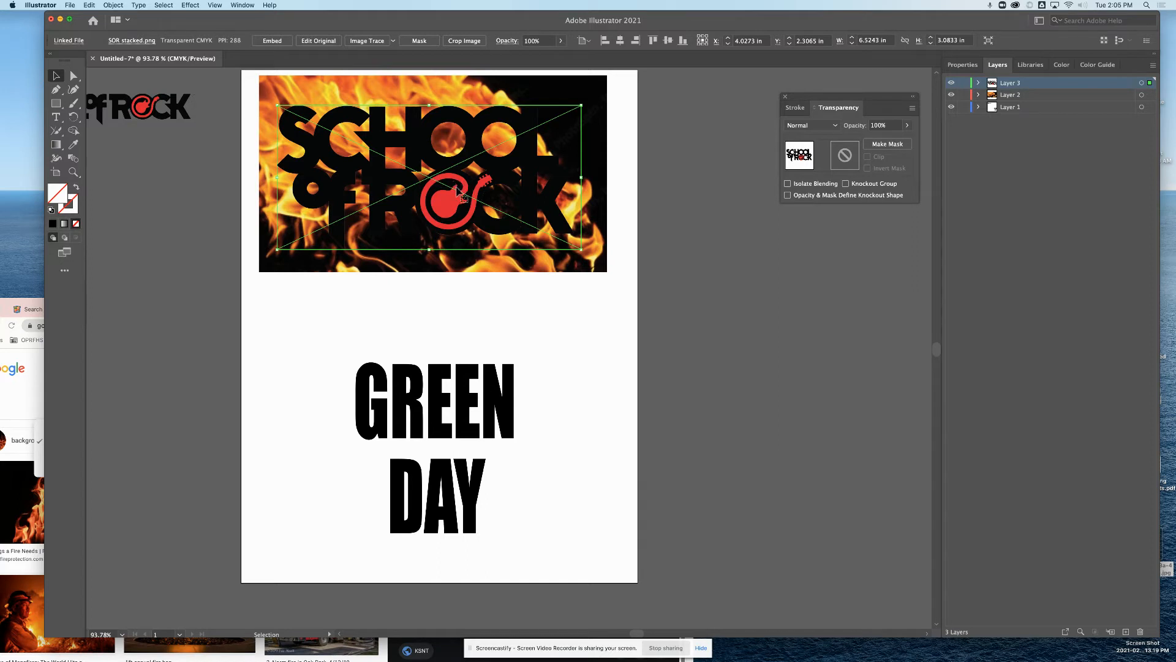
{"action": "left_click_drag", "start_coordinate": [461, 197], "coordinate": [460, 193]}
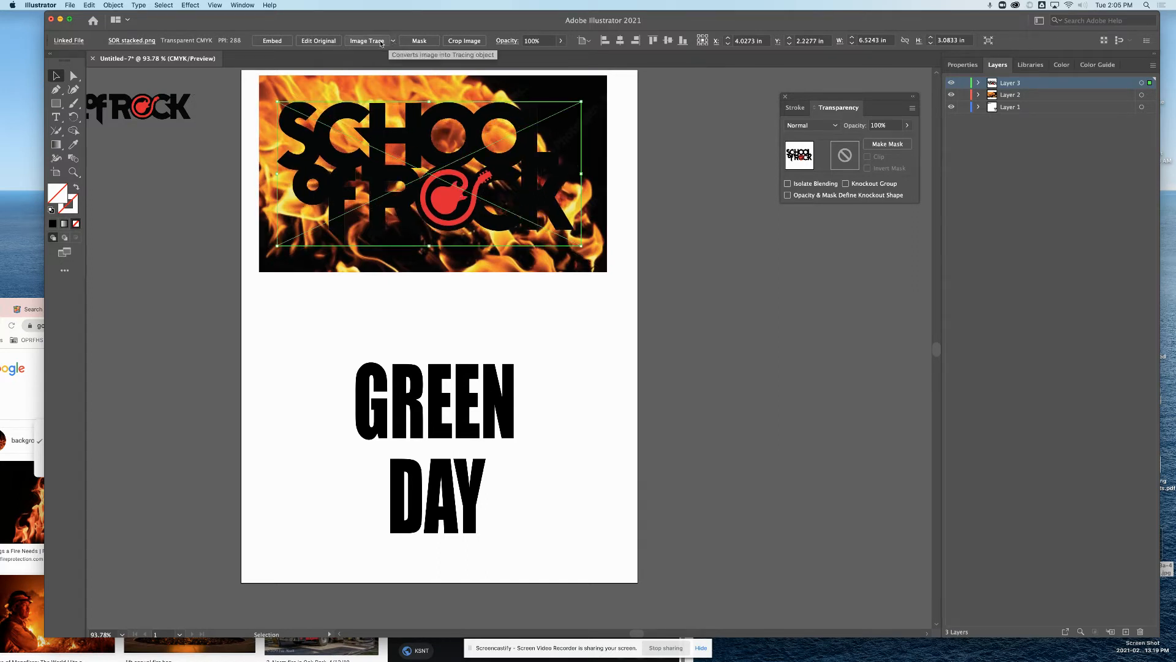
- Image Trace the stacked logo with the 3 Colors preset and Ignore White enabled
{"action": "left_click", "coordinate": [242, 5]}
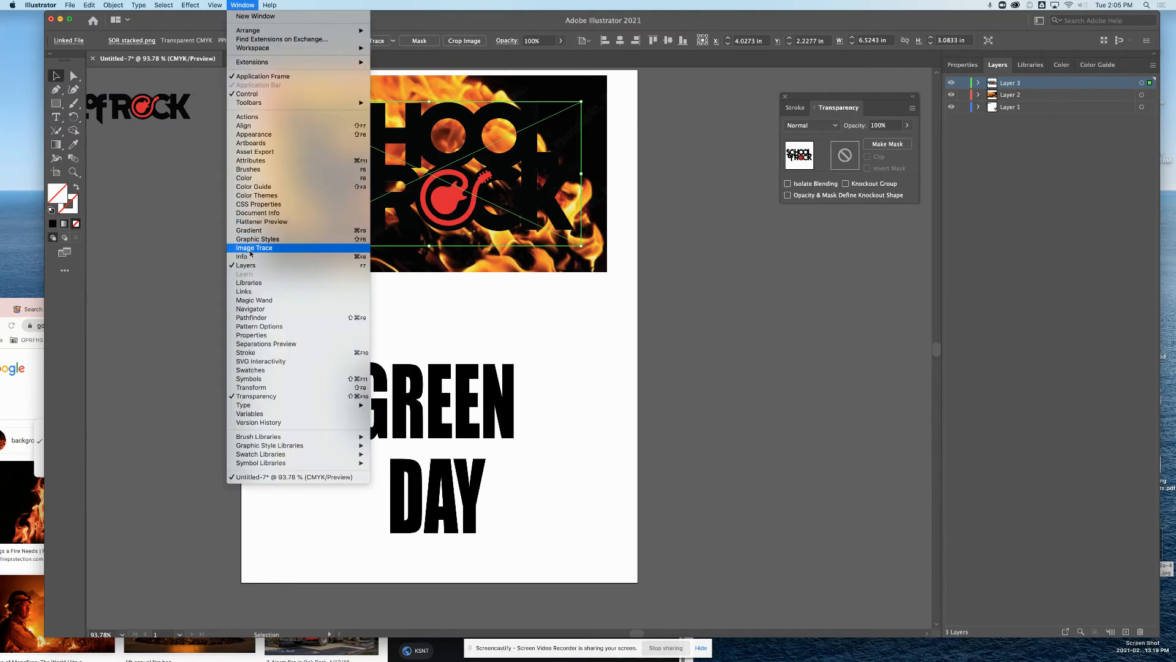
{"action": "left_click", "coordinate": [270, 248]}
{"action": "left_click_drag", "start_coordinate": [223, 205], "coordinate": [218, 143]}
{"action": "left_click", "coordinate": [183, 191]}
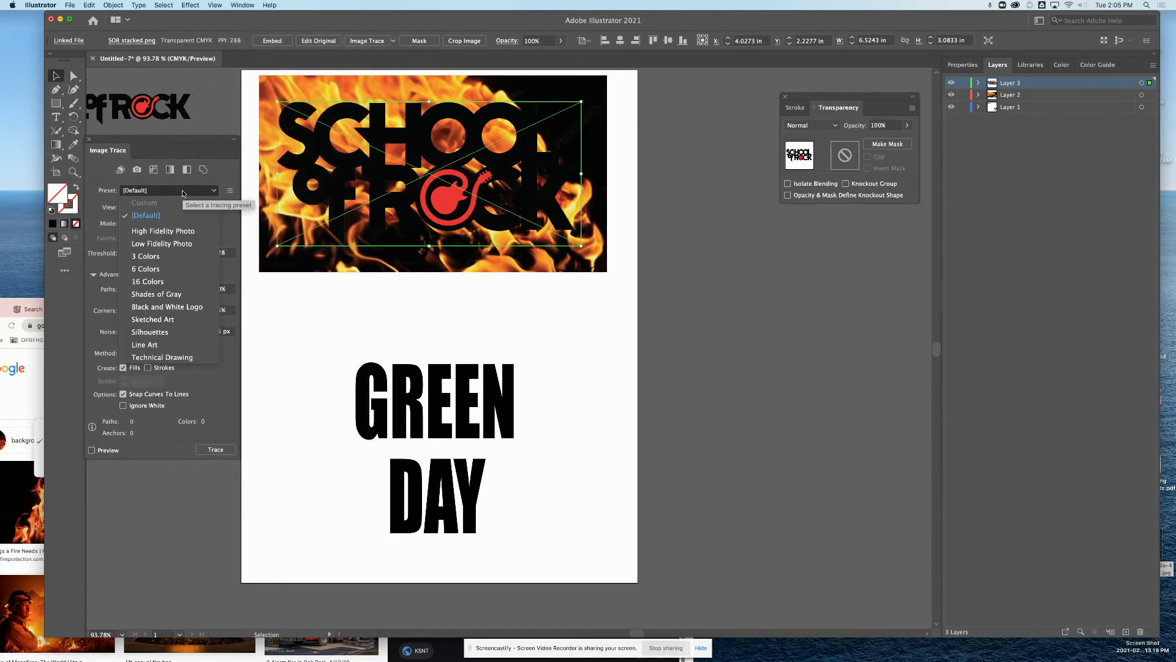
{"action": "left_click", "coordinate": [144, 257]}
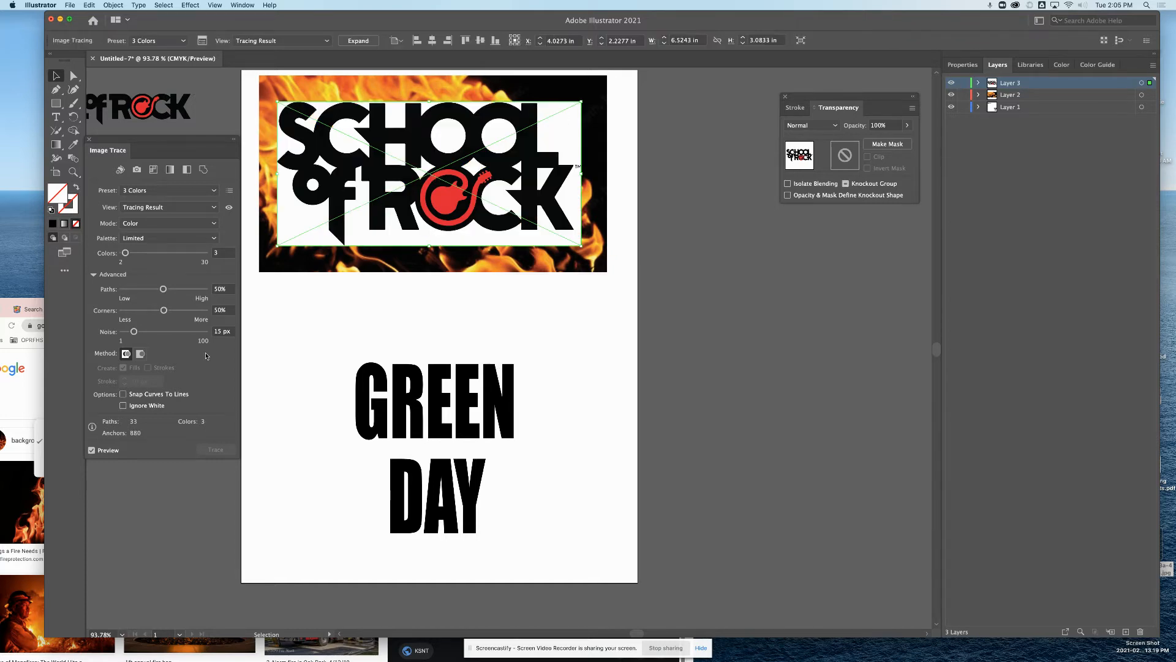
{"action": "left_click", "coordinate": [123, 406]}
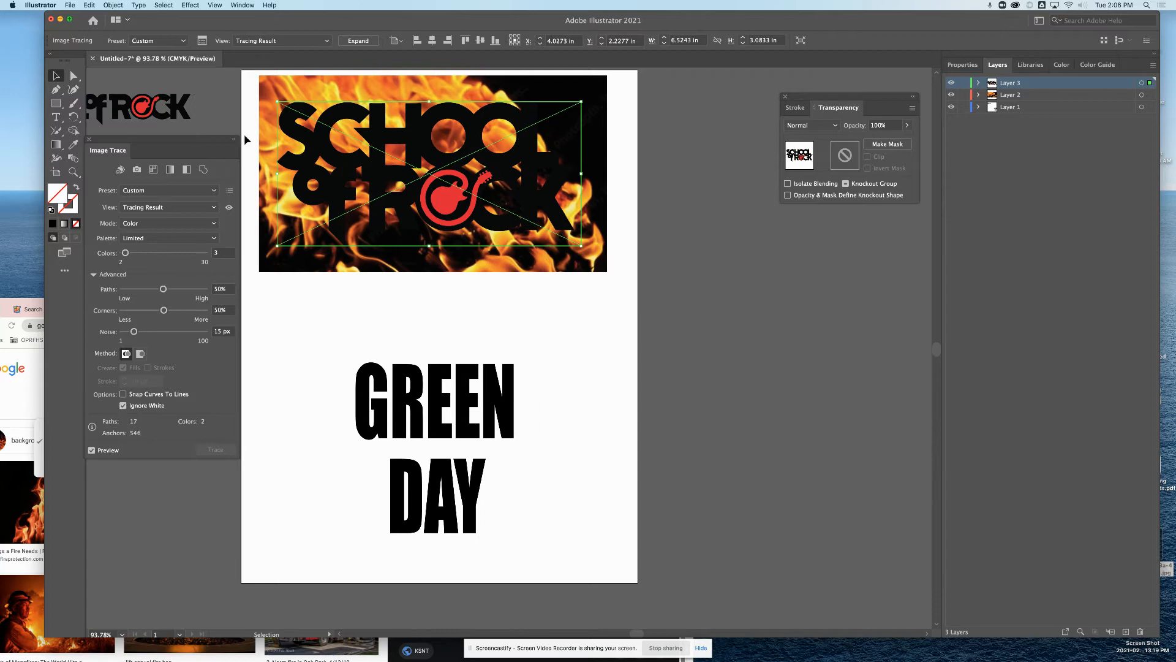
- Hide Layer 2 with the fire image, expand the traced logo into paths, and show Layer 2 again
{"action": "left_click", "coordinate": [951, 95]}
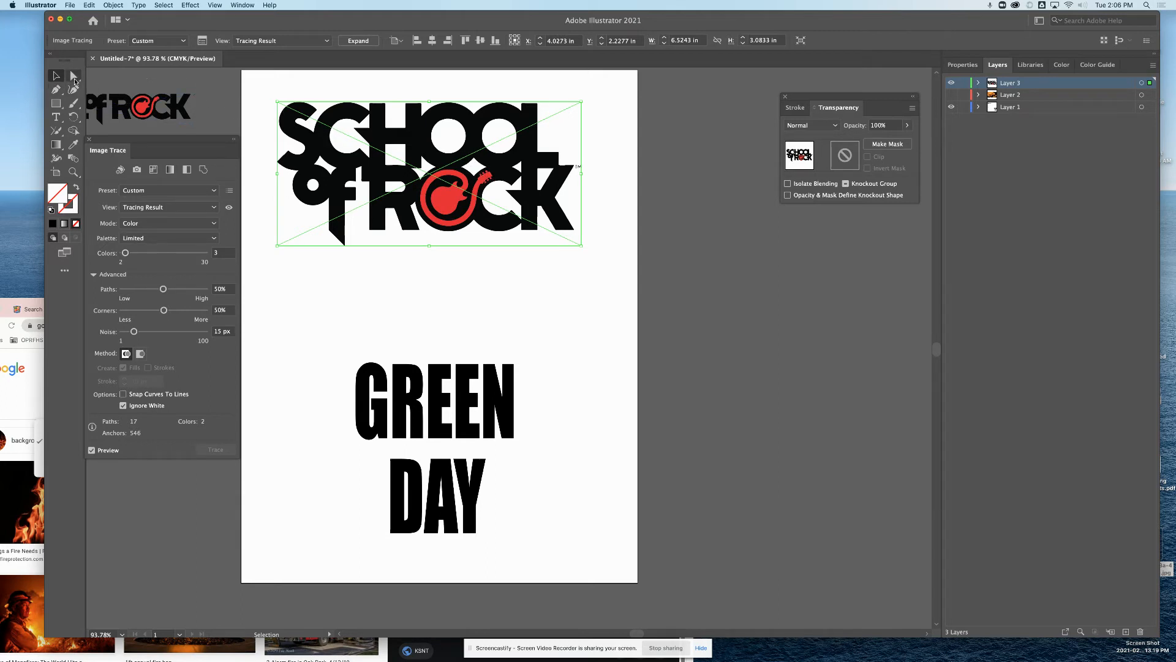
{"action": "left_click", "coordinate": [359, 41]}
{"action": "left_click", "coordinate": [74, 75]}
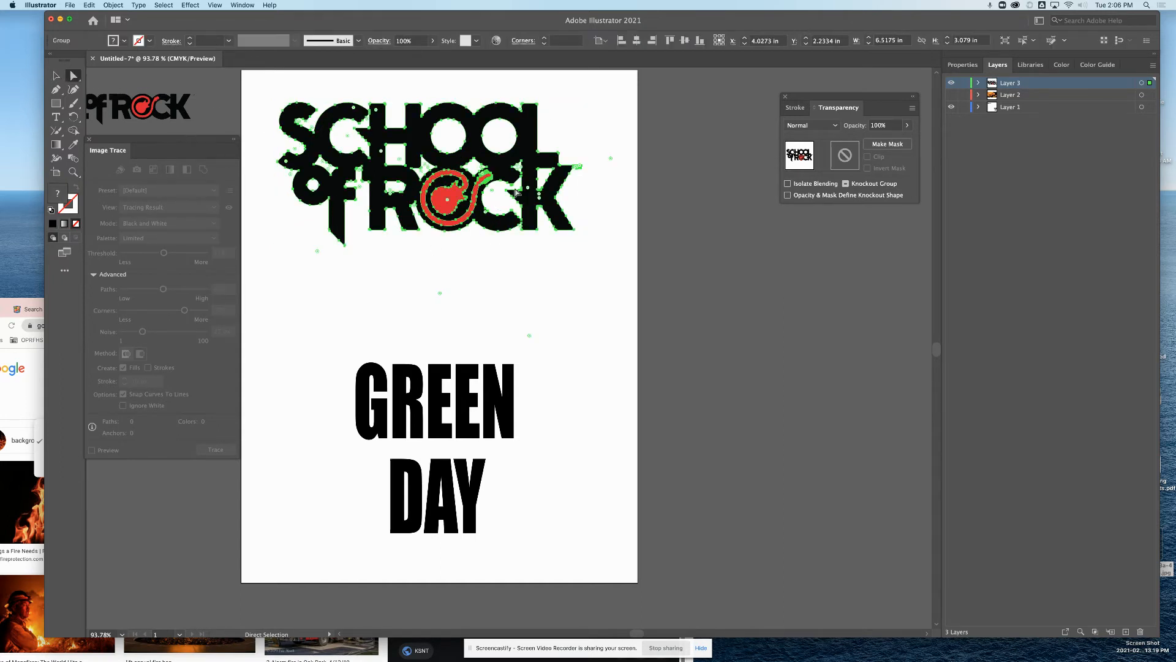
{"action": "left_click", "coordinate": [642, 150]}
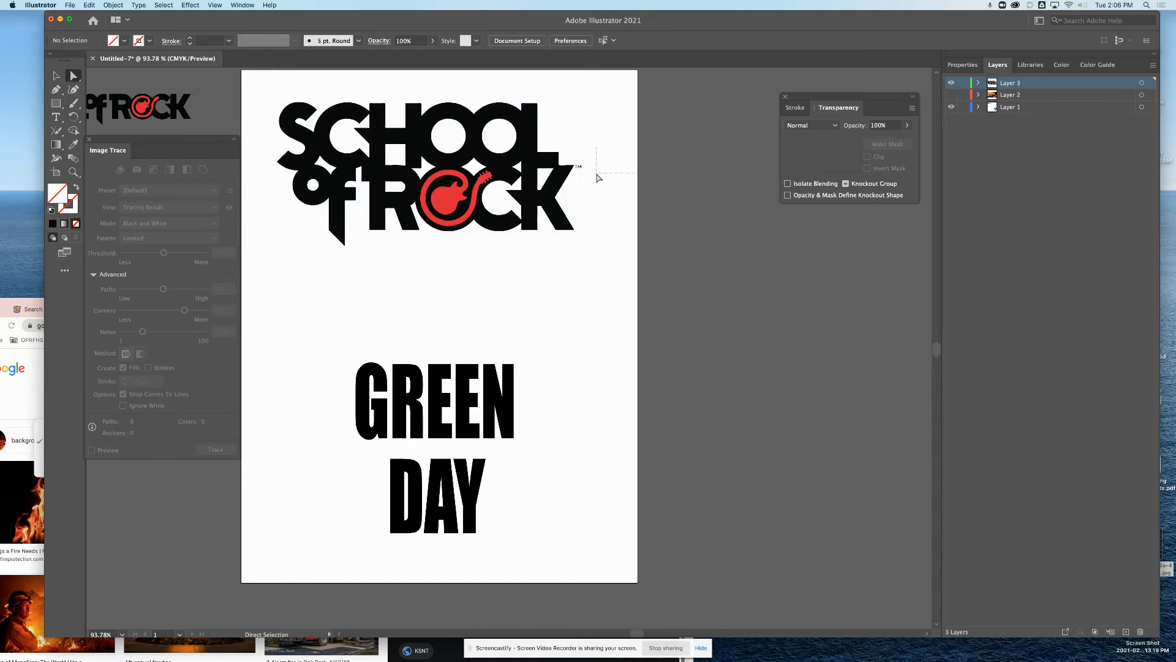
{"action": "left_click_drag", "start_coordinate": [596, 175], "coordinate": [596, 173]}
{"action": "left_click", "coordinate": [950, 95]}
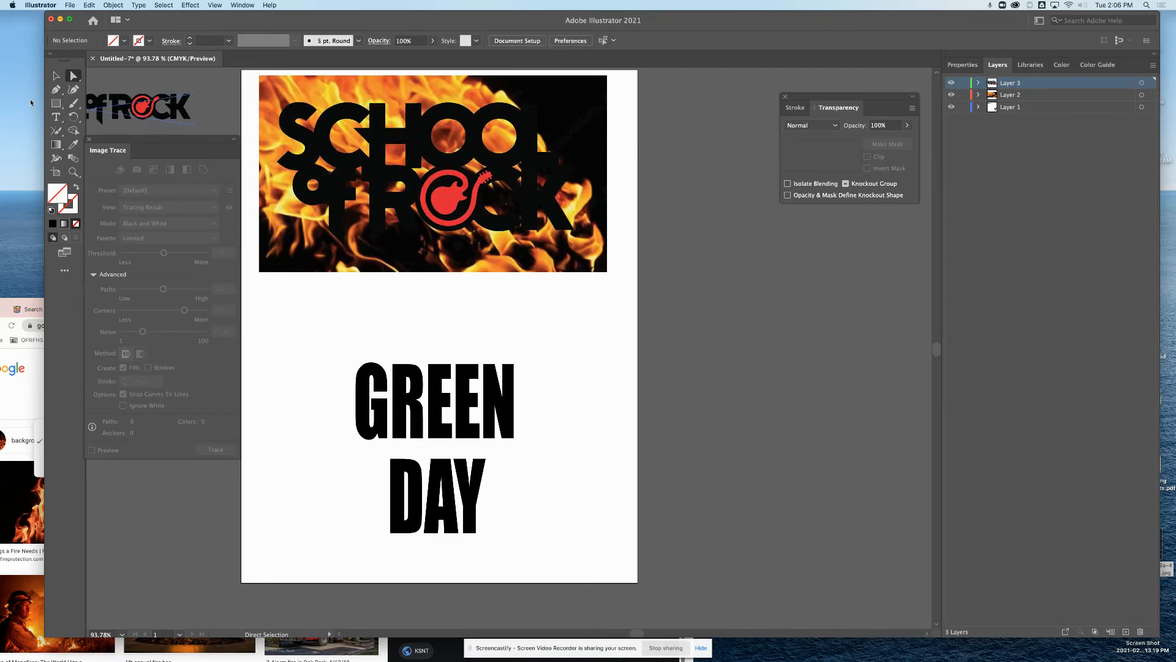
- Try making a clipping mask from the expanded logo group and the fire image, accepting the complex mask, and undo it
{"action": "key", "text": "v"}
{"action": "left_click", "coordinate": [449, 177]}
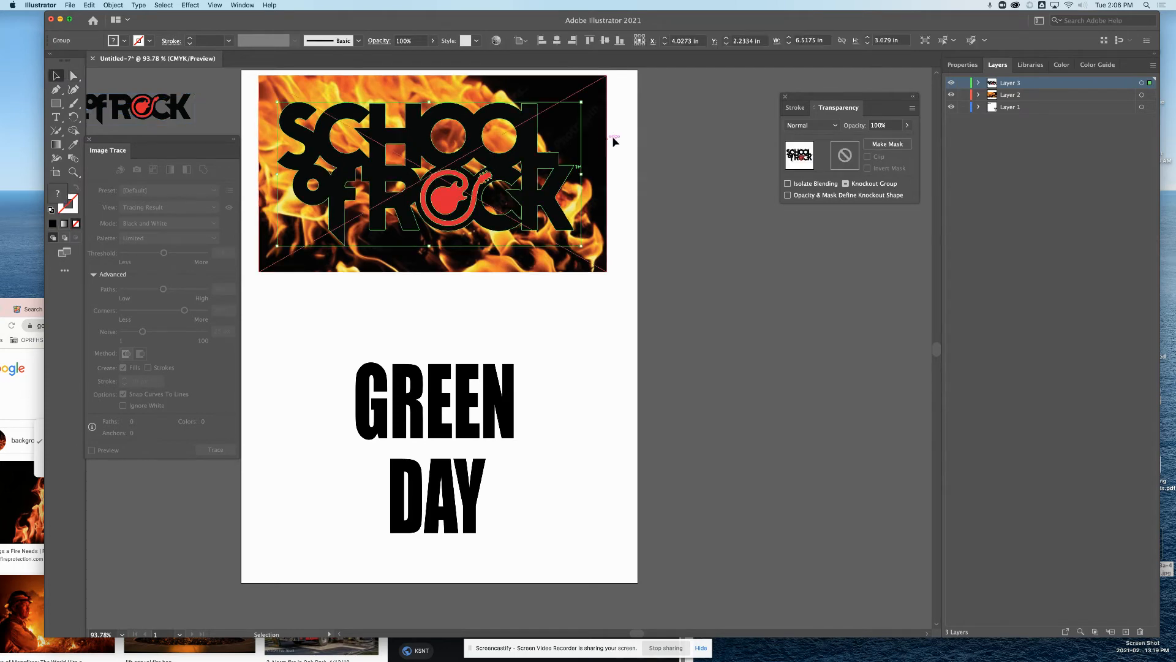
{"action": "left_click", "coordinate": [602, 160], "text": "shift"}
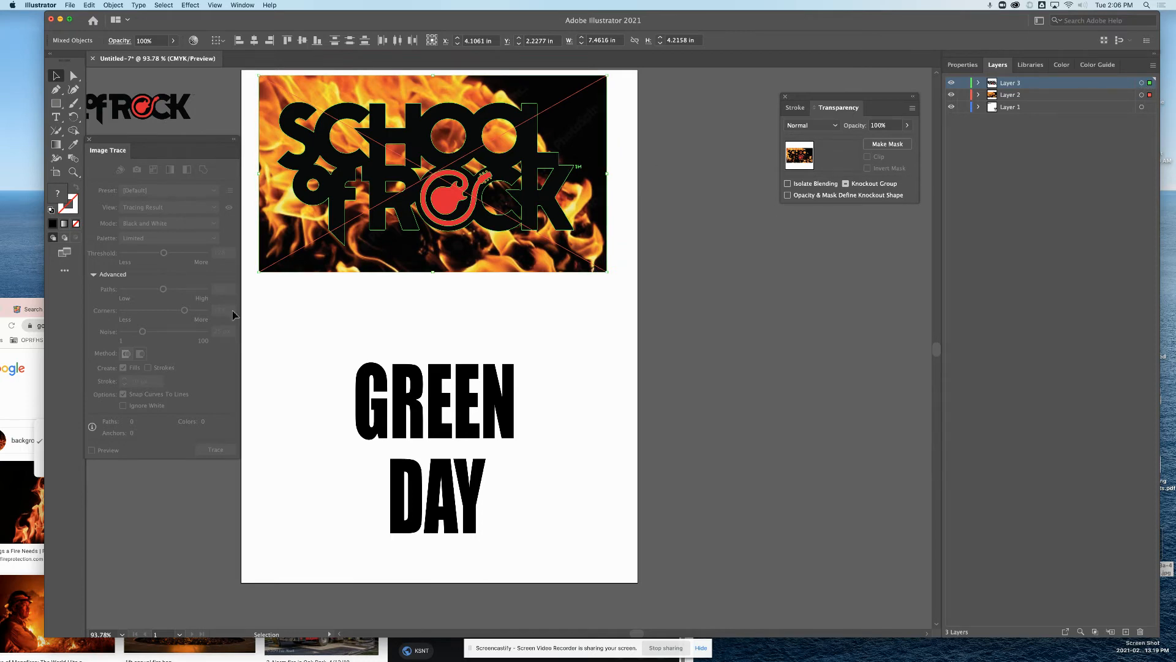
{"action": "left_click", "coordinate": [119, 5]}
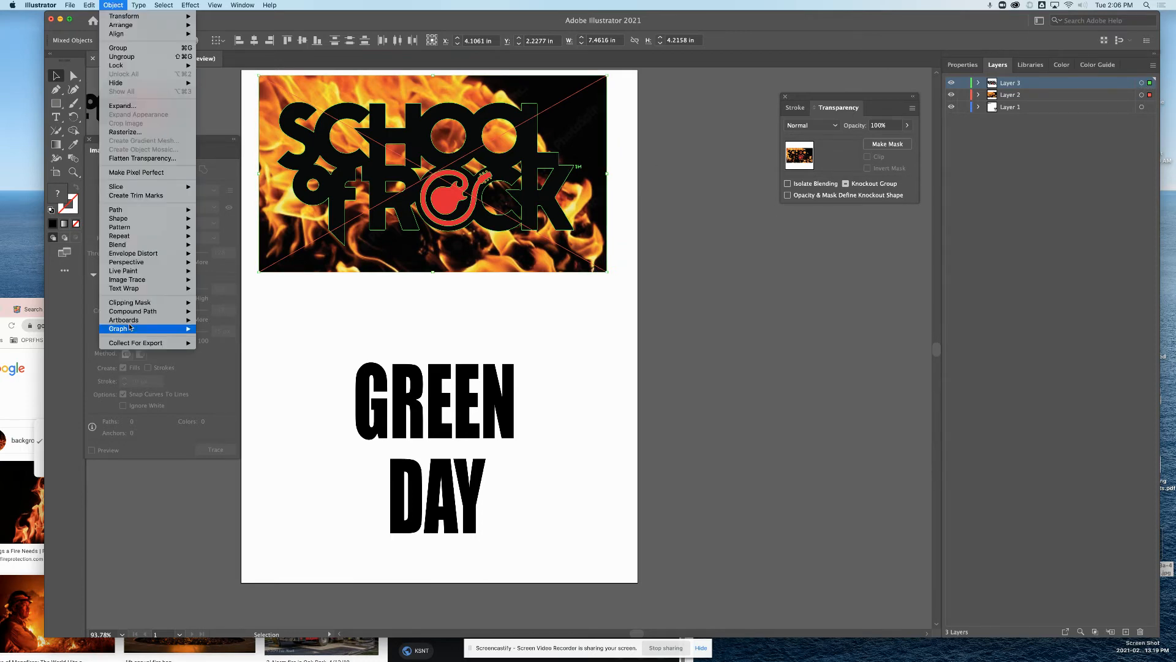
{"action": "mouse_move", "coordinate": [133, 305]}
{"action": "left_click", "coordinate": [213, 302]}
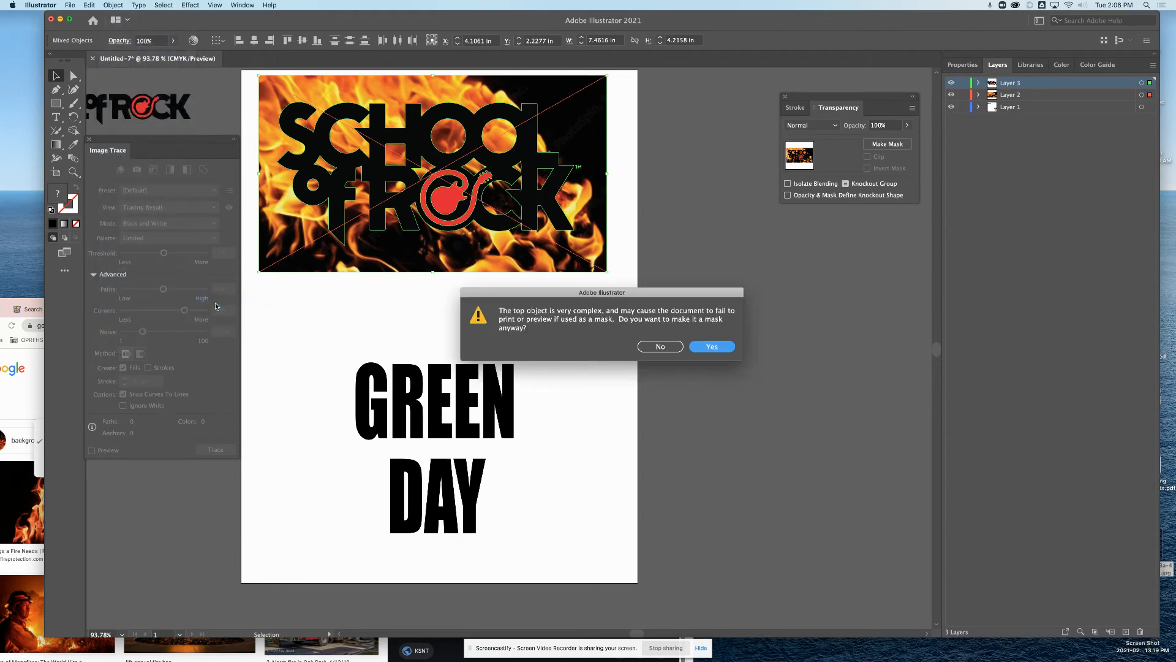
{"action": "left_click", "coordinate": [713, 346]}
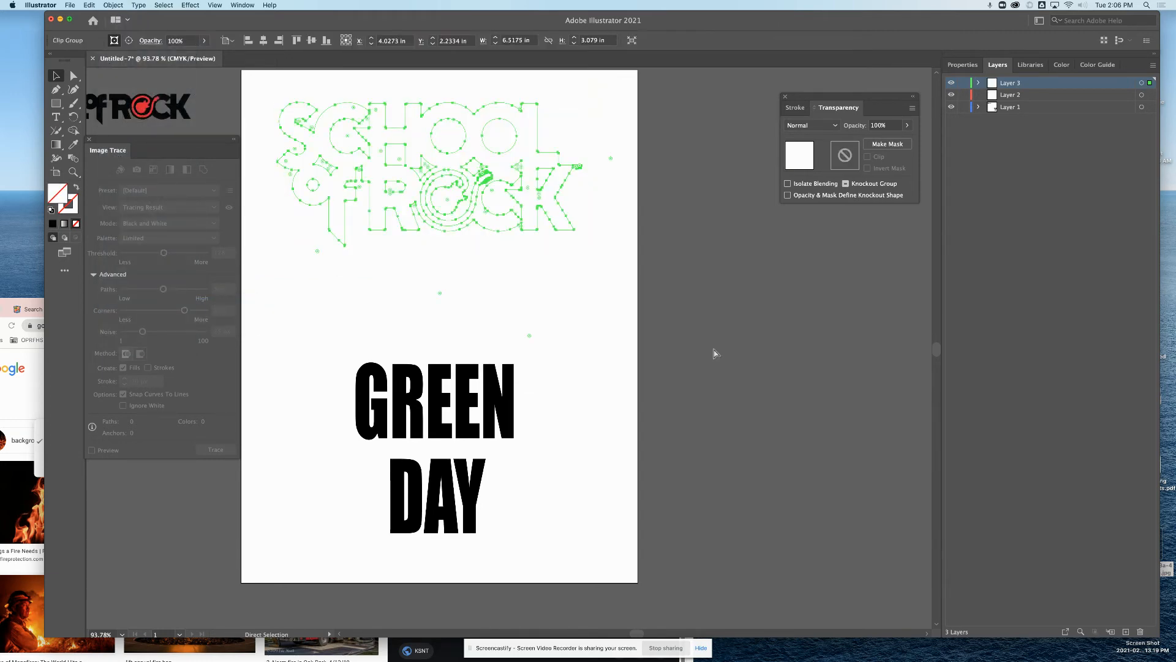
{"action": "left_click", "coordinate": [720, 240]}
- Show the contents of Layer 3 and ungroup the expanded logo
{"action": "left_click", "coordinate": [565, 217]}
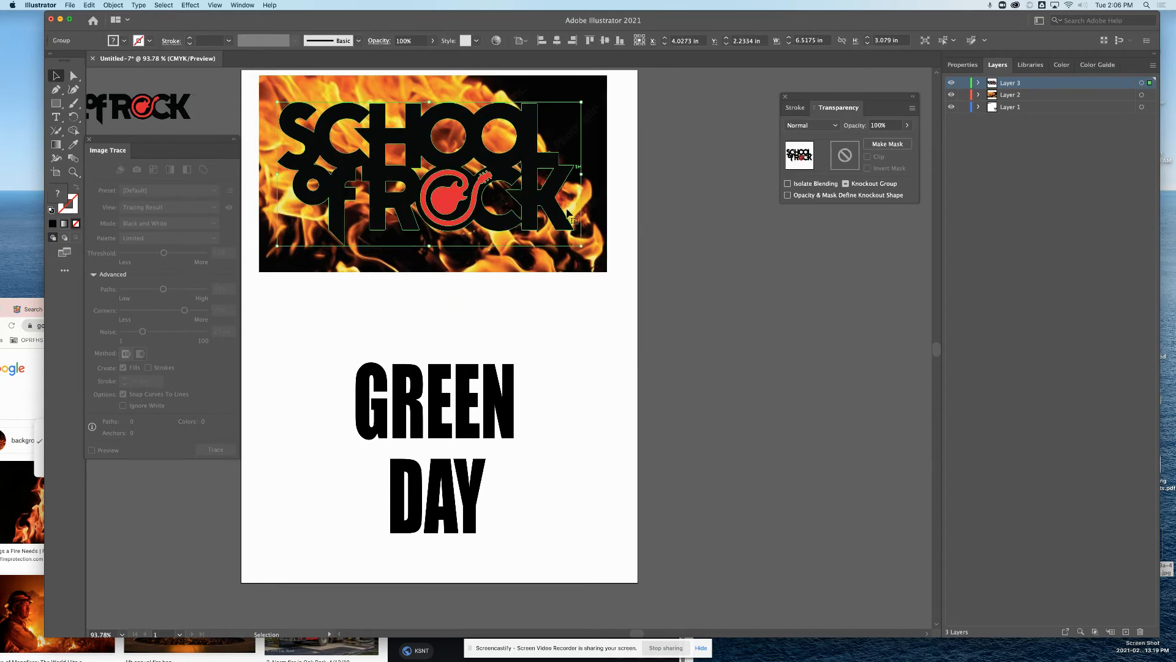
{"action": "left_click", "coordinate": [977, 83]}
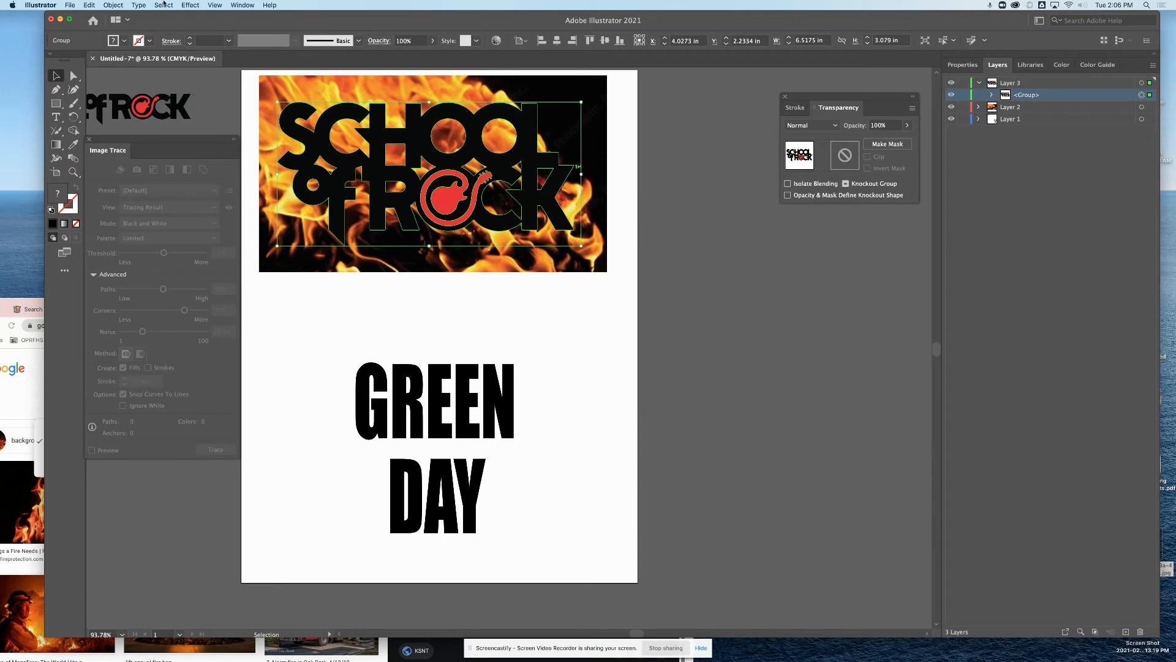
{"action": "left_click", "coordinate": [112, 5]}
{"action": "left_click", "coordinate": [127, 56]}
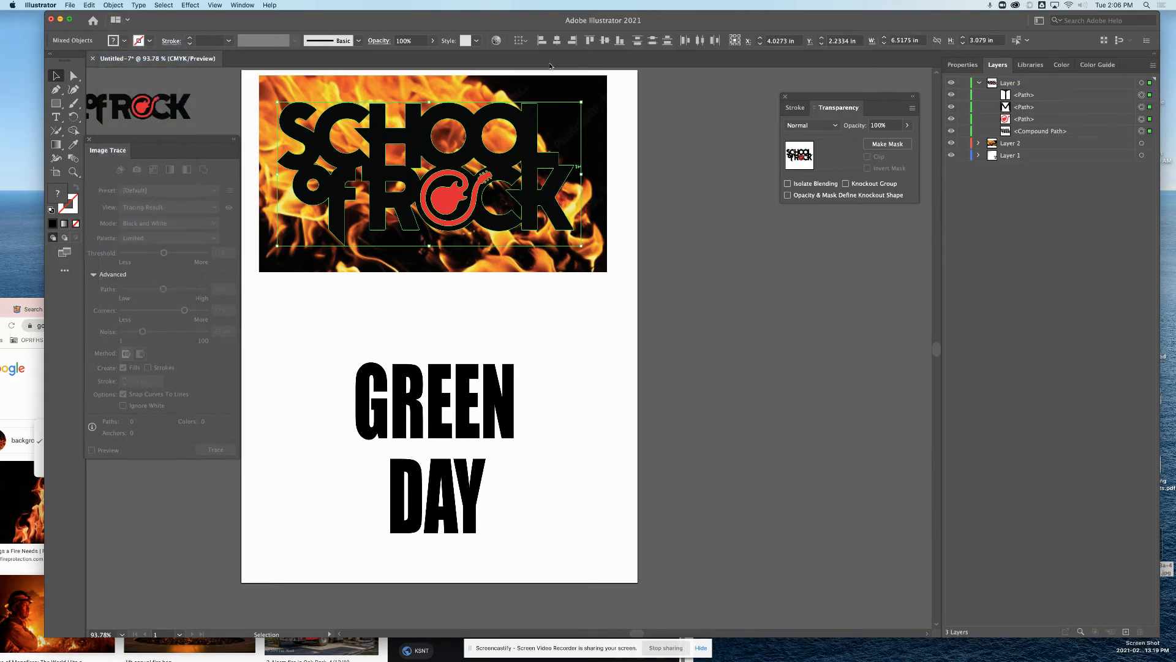
- Make a clipping mask from the logo's black lettering compound path and the fire image on Layer 2, and deselect the result
{"action": "left_click", "coordinate": [1082, 133]}
{"action": "left_click", "coordinate": [1141, 132]}
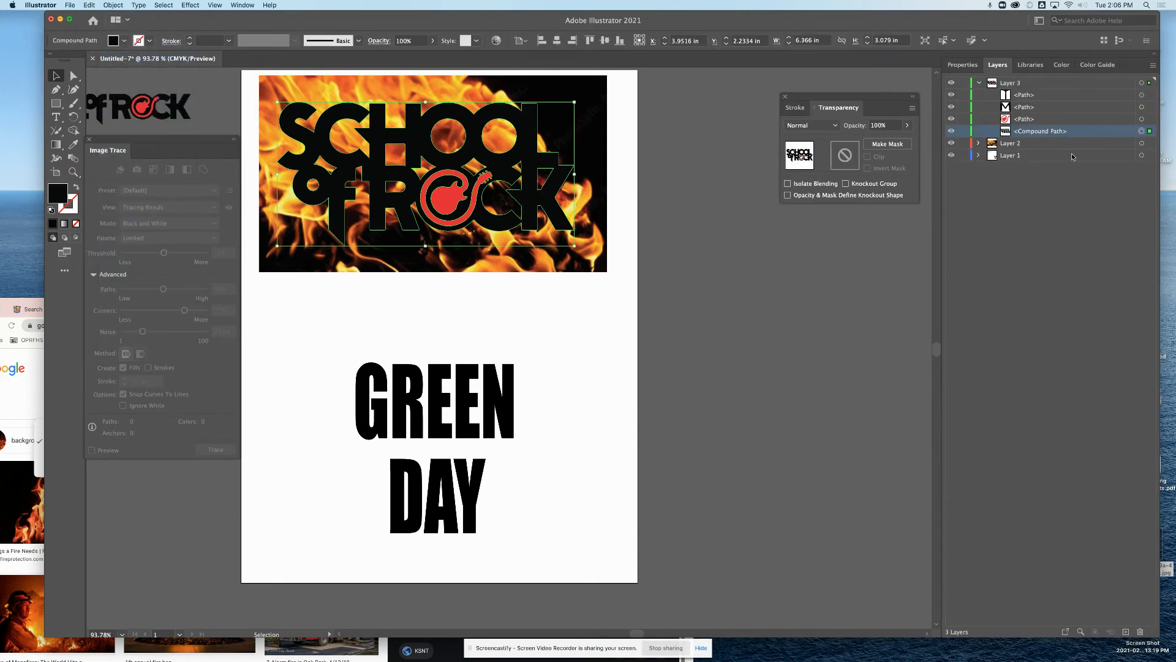
{"action": "left_click", "coordinate": [1142, 143], "text": "shift"}
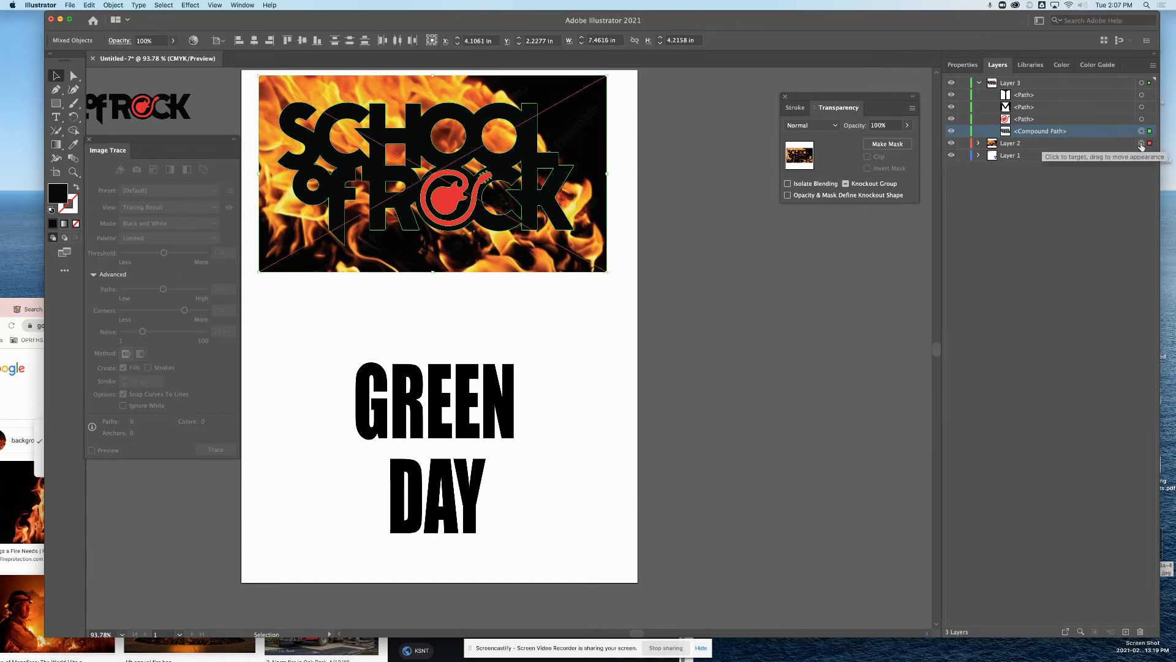
{"action": "left_click", "coordinate": [113, 5]}
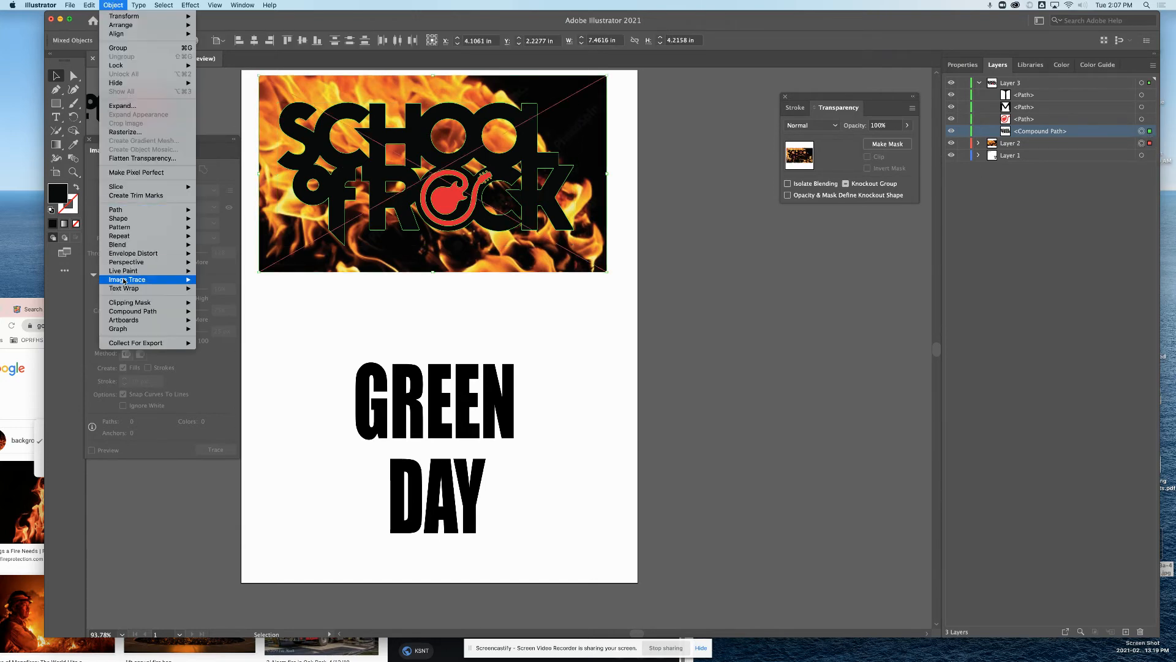
{"action": "mouse_move", "coordinate": [151, 304]}
{"action": "left_click", "coordinate": [219, 302]}
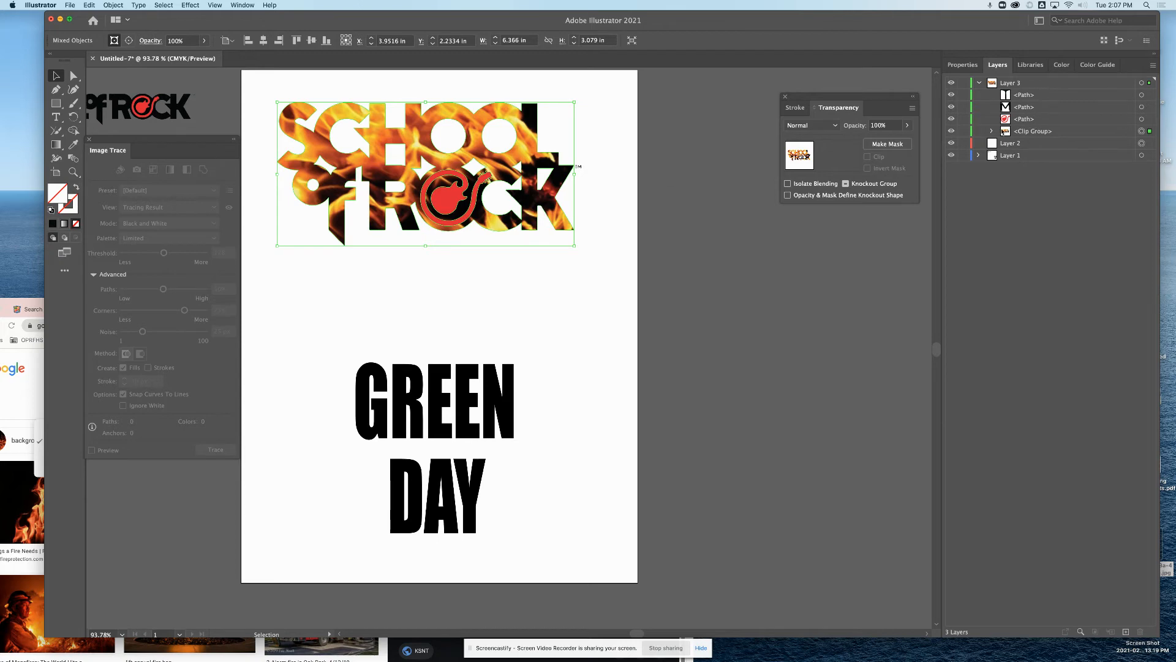
{"action": "left_click", "coordinate": [733, 264]}
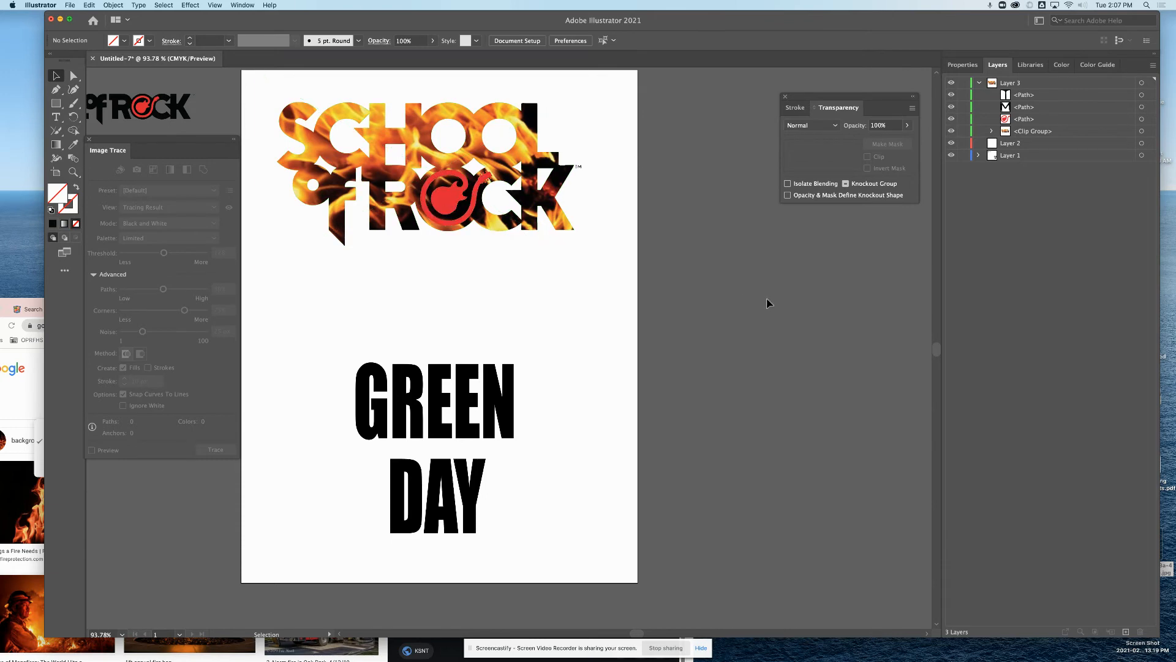
{"action": "left_click", "coordinate": [479, 414]}
{"action": "left_click", "coordinate": [453, 500]}
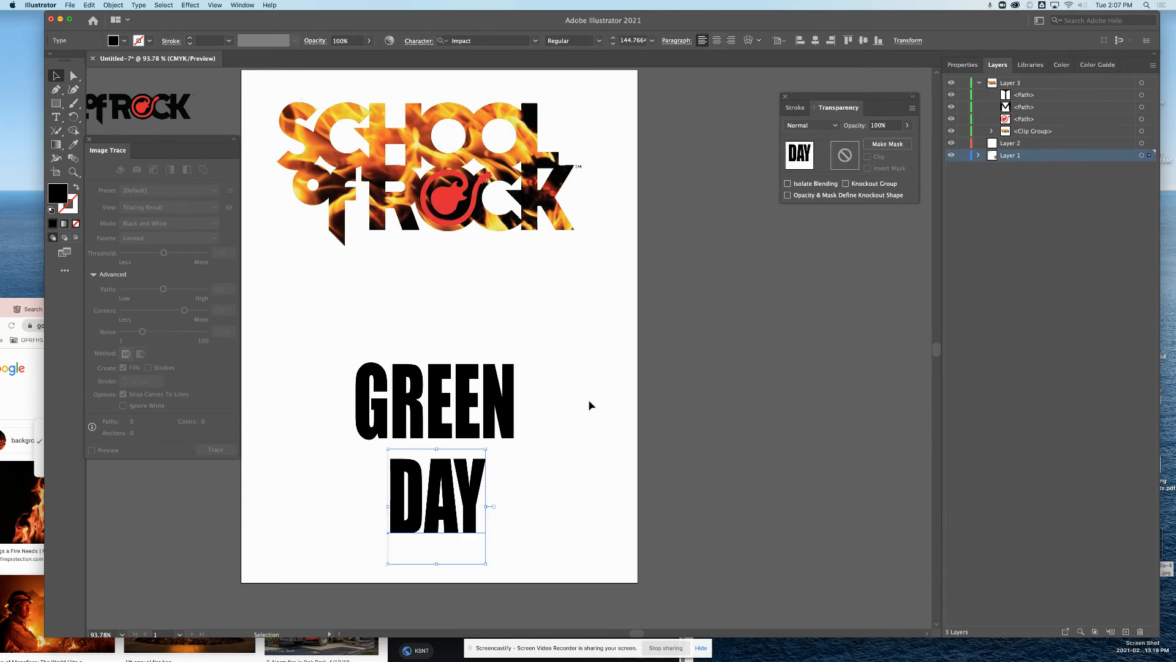
{"action": "left_click", "coordinate": [592, 405]}
{"action": "left_click", "coordinate": [506, 402]}
{"action": "left_click", "coordinate": [465, 512]}
{"action": "left_click", "coordinate": [467, 414]}
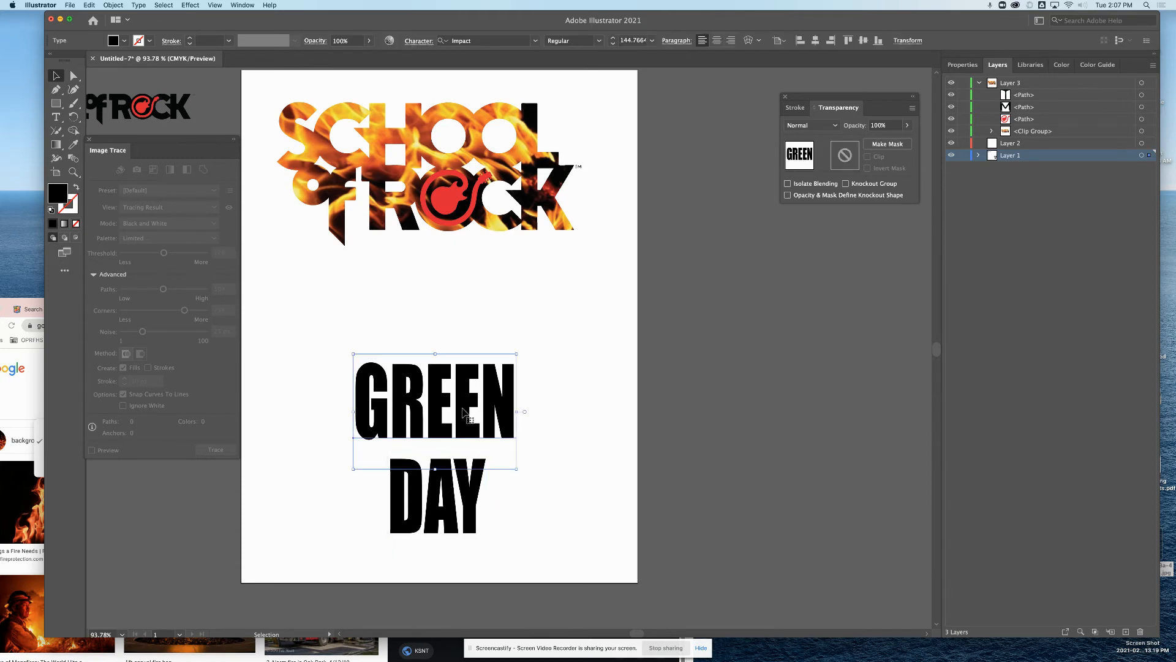
{"action": "left_click", "coordinate": [464, 521]}
{"action": "left_click", "coordinate": [466, 416]}
{"action": "left_click", "coordinate": [457, 502]}
{"action": "left_click", "coordinate": [734, 259]}
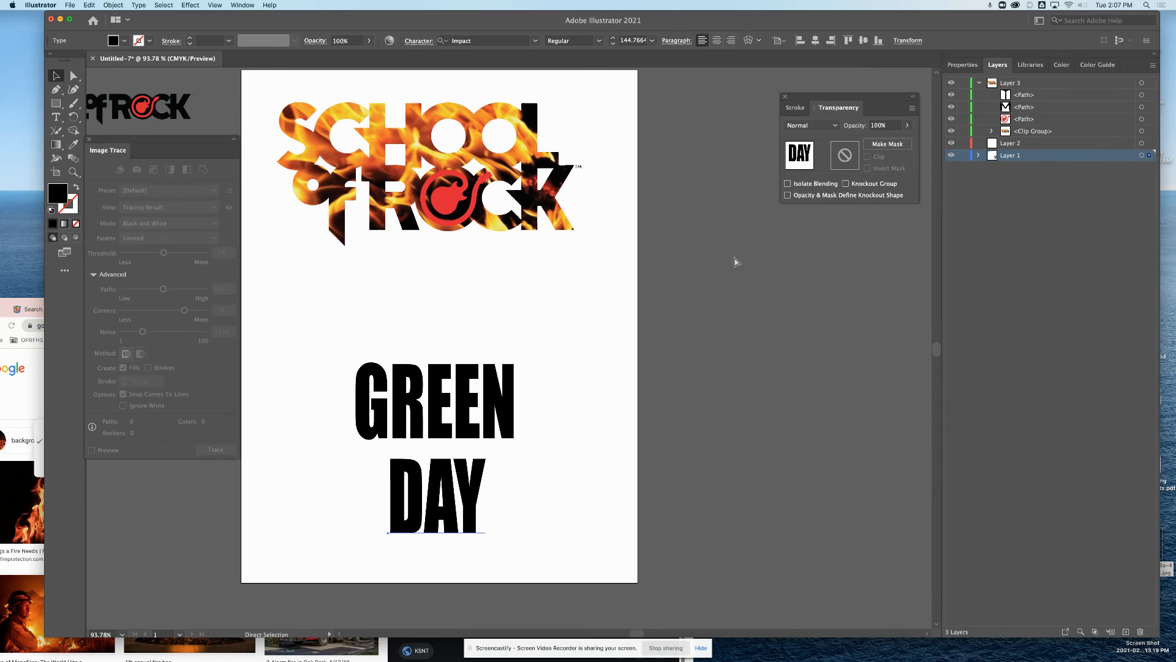
- Undo the logo's clipping mask and place the fire image behind the GREEN DAY text, with Layer 2 below Layer 1
{"action": "key", "text": "super+z"}
{"action": "left_click", "coordinate": [599, 264]}
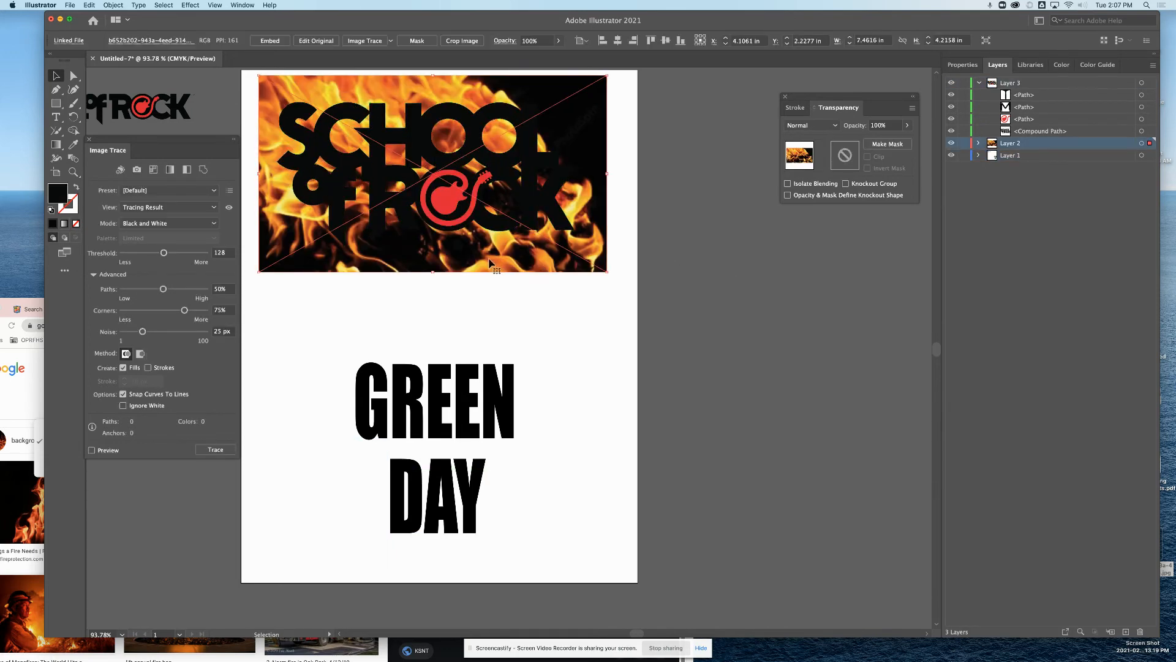
{"action": "left_click_drag", "start_coordinate": [488, 259], "coordinate": [512, 531]}
{"action": "left_click_drag", "start_coordinate": [1054, 144], "coordinate": [1056, 160]}
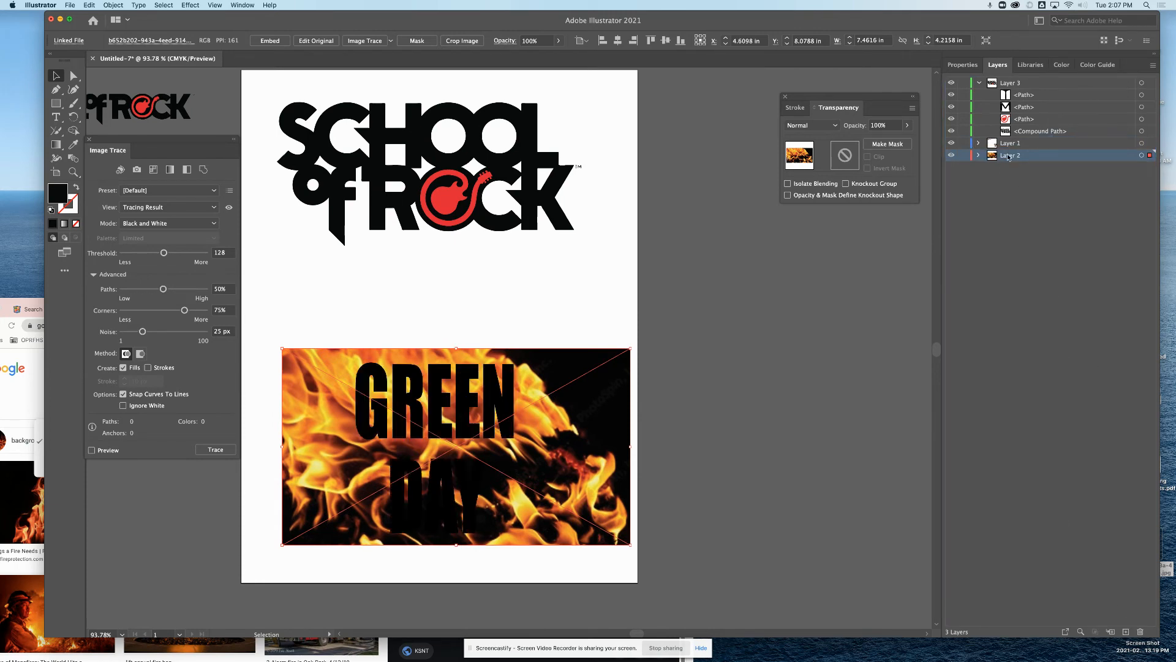
{"action": "left_click_drag", "start_coordinate": [612, 404], "coordinate": [607, 402]}
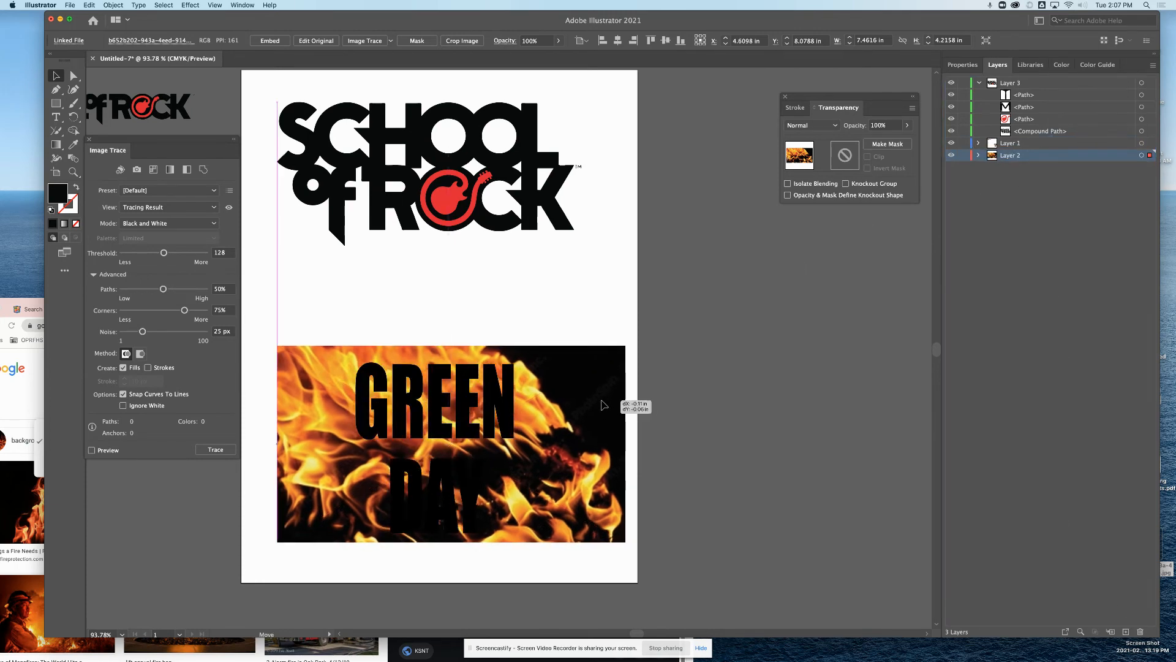
- Try making a clipping mask from the DAY text and the fire image, undo it, and clear the selection
{"action": "left_click", "coordinate": [397, 517], "text": "shift"}
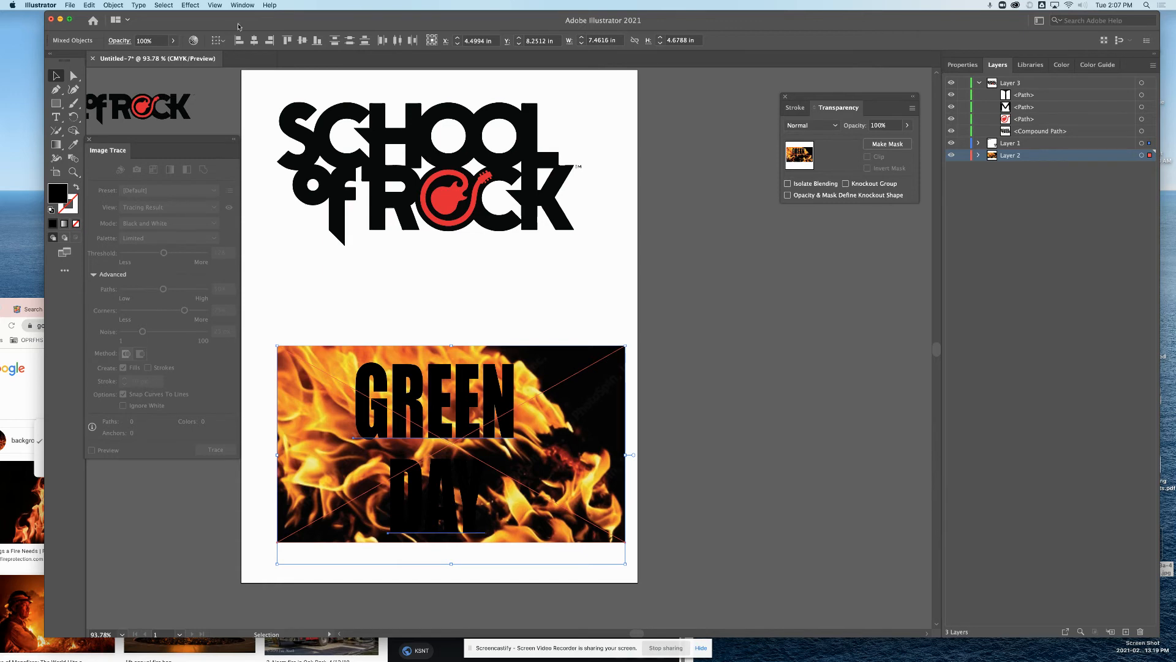
{"action": "left_click", "coordinate": [118, 5]}
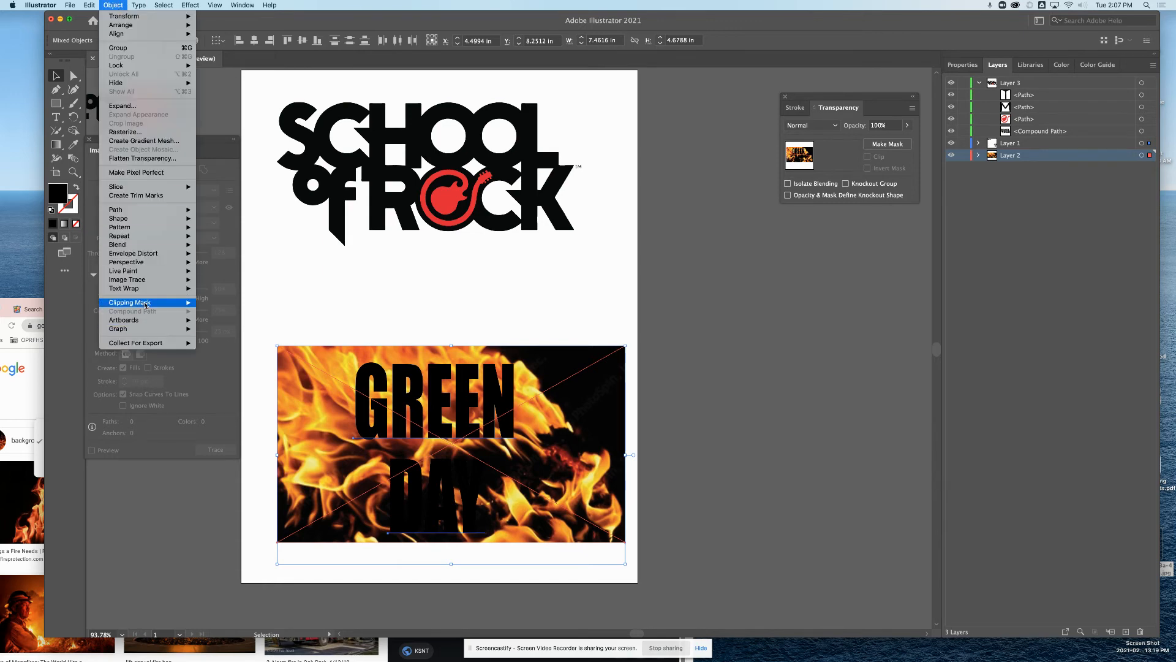
{"action": "left_click", "coordinate": [213, 303]}
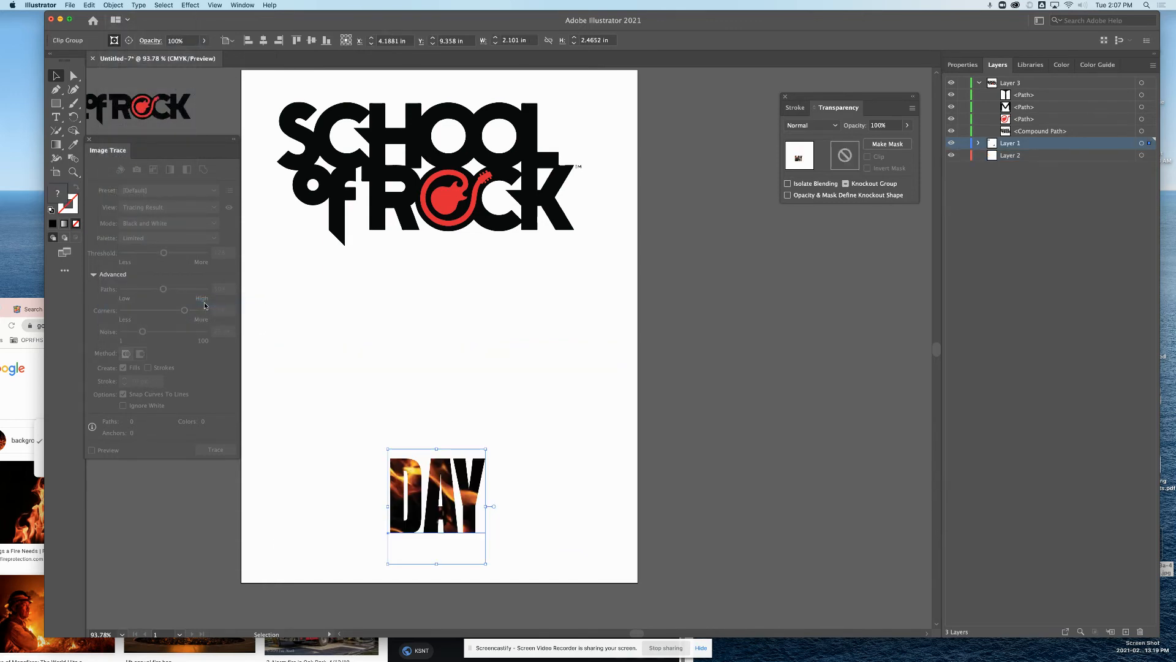
{"action": "key", "text": "super+z"}
{"action": "left_click", "coordinate": [803, 393]}
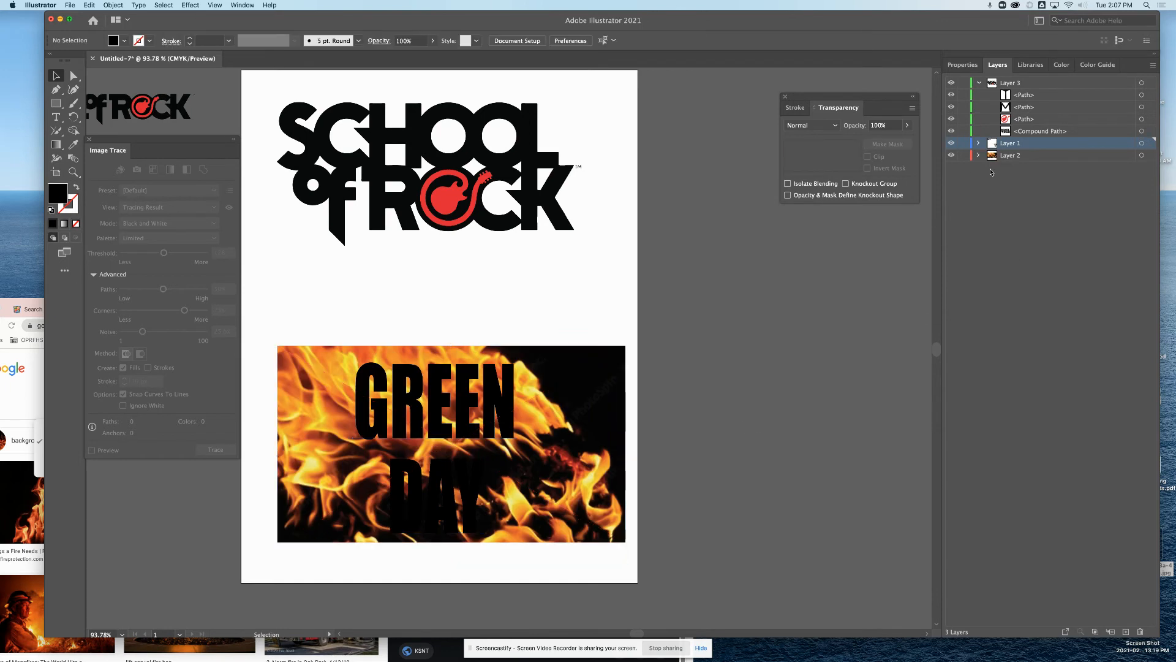
- Show the contents of Layer 1 and move the DAY and GREEN texts onto separate new layers above it
{"action": "left_click", "coordinate": [978, 143]}
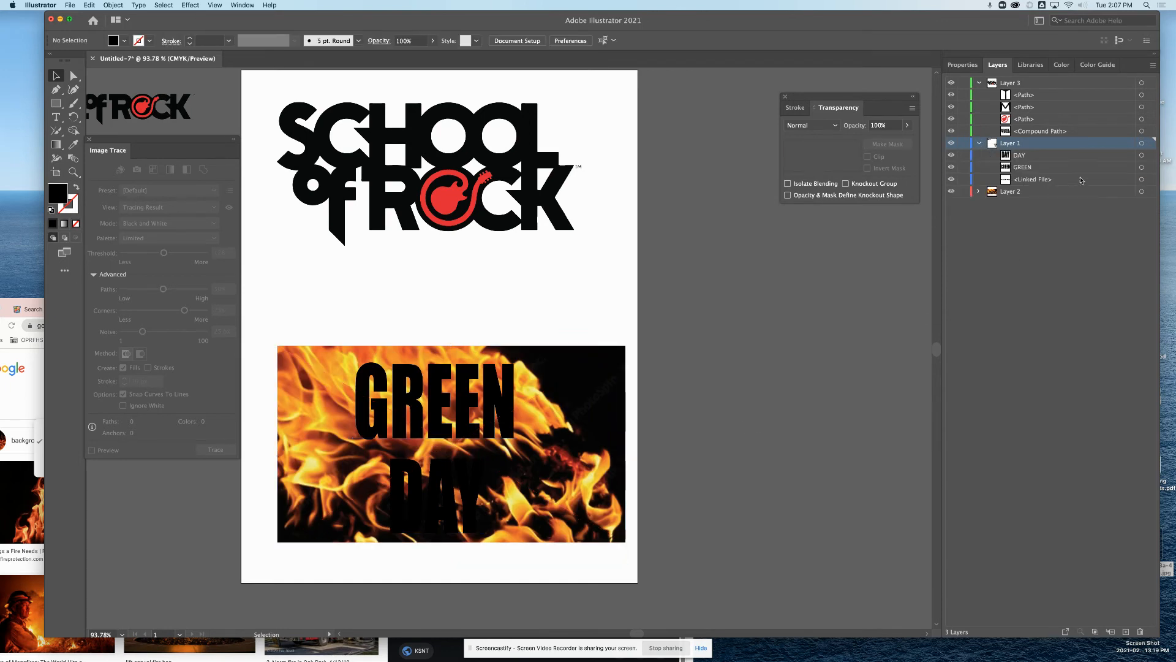
{"action": "left_click", "coordinate": [1126, 632]}
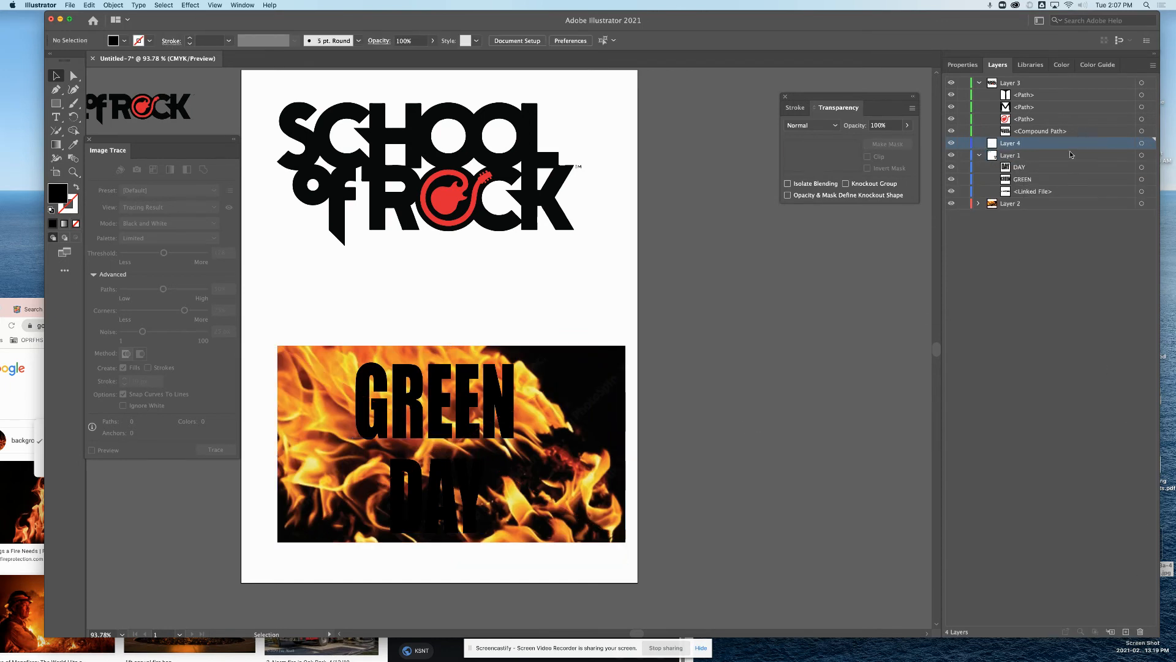
{"action": "left_click_drag", "start_coordinate": [1035, 167], "coordinate": [1042, 145]}
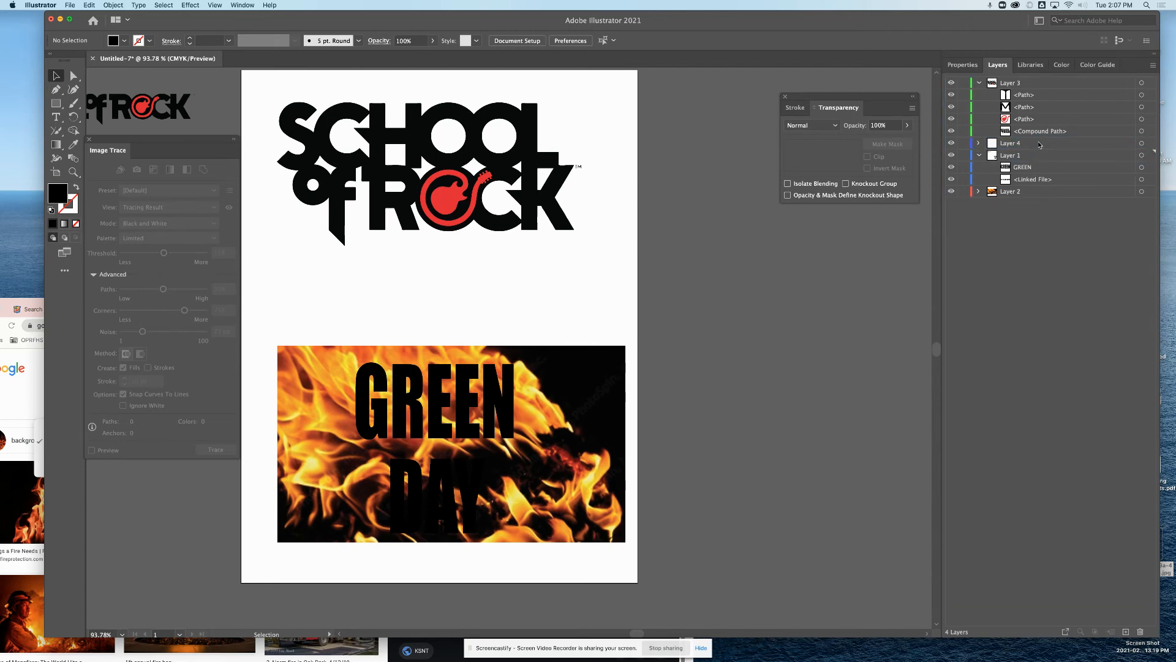
{"action": "left_click", "coordinate": [1126, 629]}
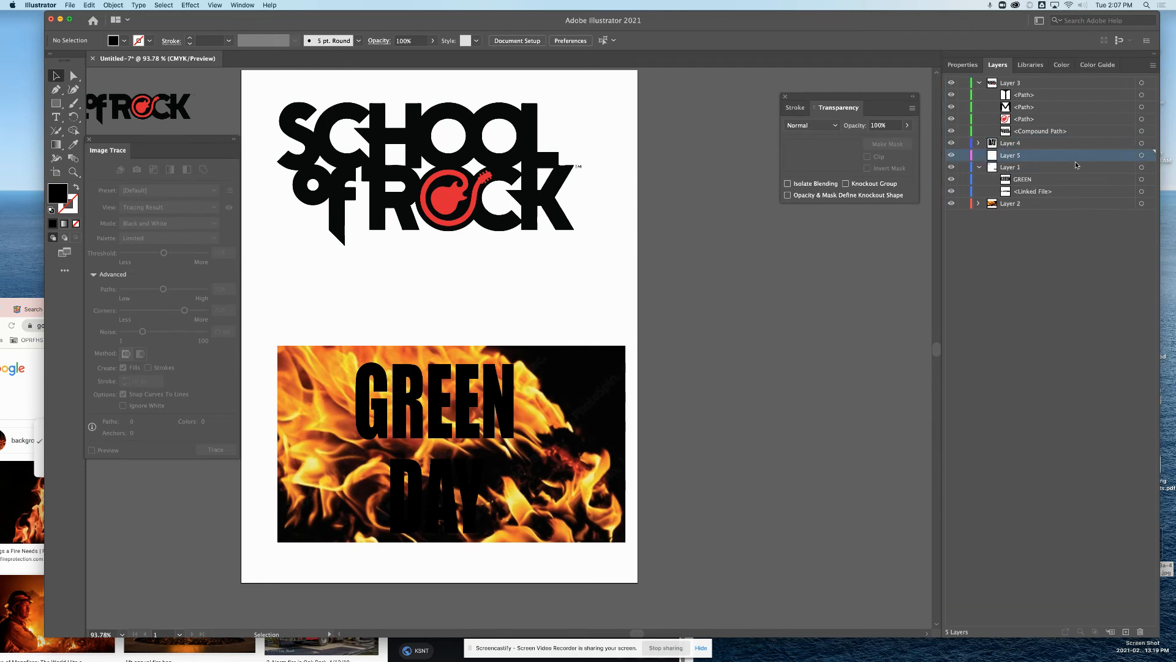
{"action": "left_click_drag", "start_coordinate": [1072, 182], "coordinate": [1064, 156]}
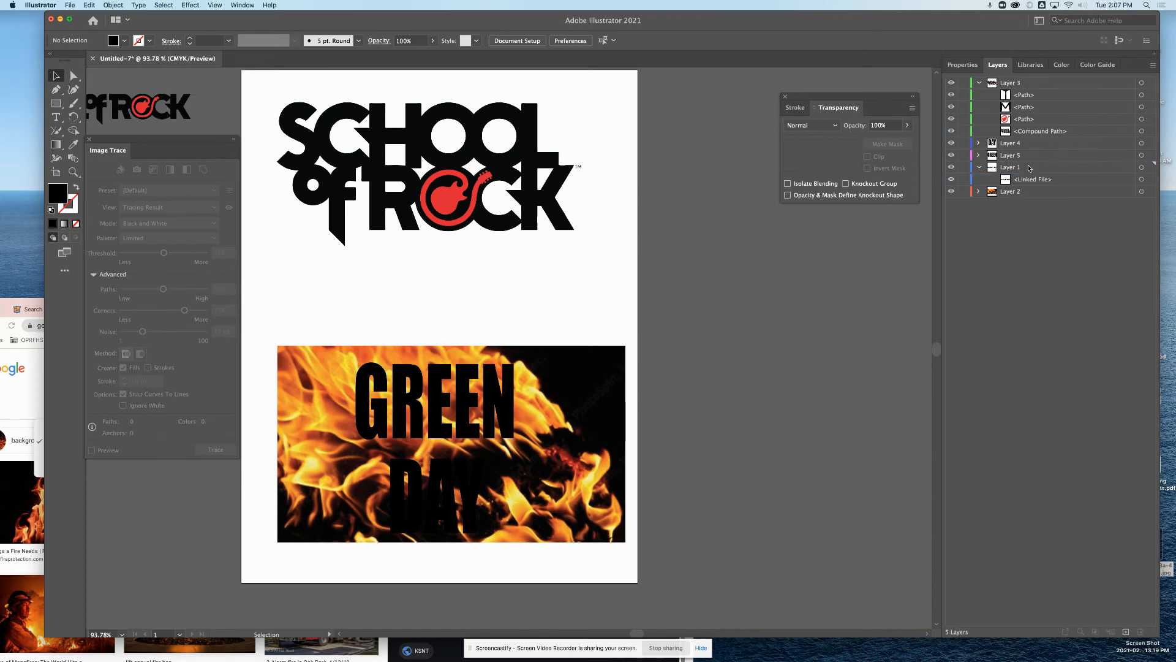
- Collapse Layer 1 and move it into Layer 3 as a sublayer below the compound path
{"action": "left_click", "coordinate": [979, 167]}
{"action": "left_click_drag", "start_coordinate": [1001, 169], "coordinate": [1017, 138]}
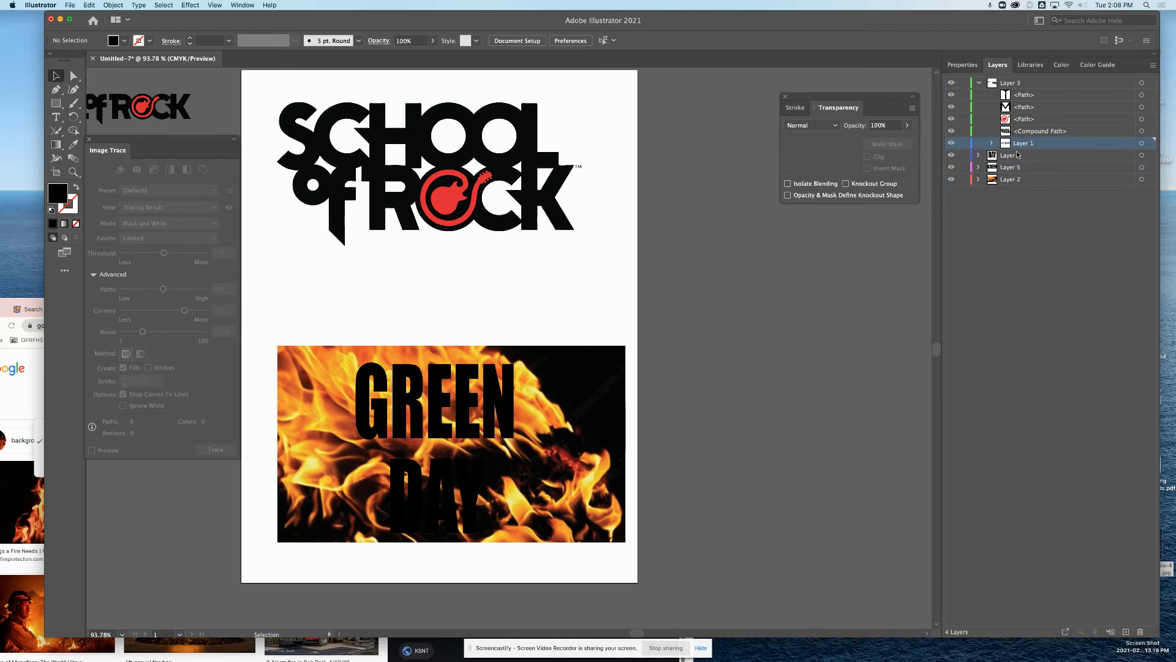
{"action": "left_click", "coordinate": [1028, 169]}
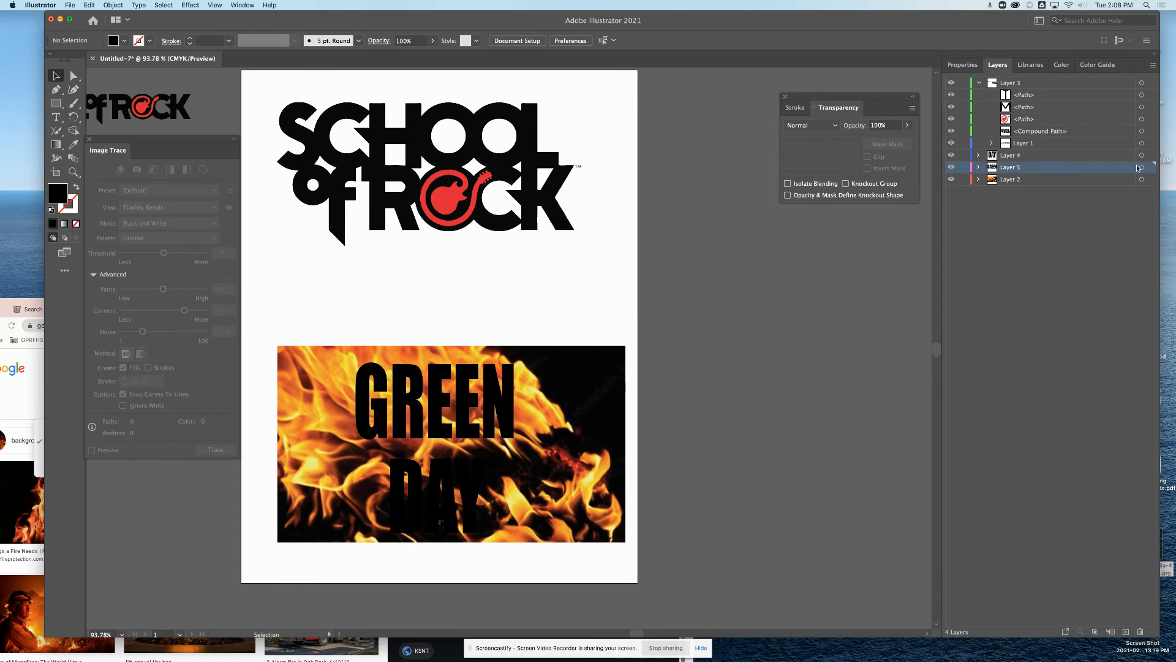
- Duplicate the fire image in place on Layer 2 and show that layer's contents
{"action": "left_click", "coordinate": [605, 404]}
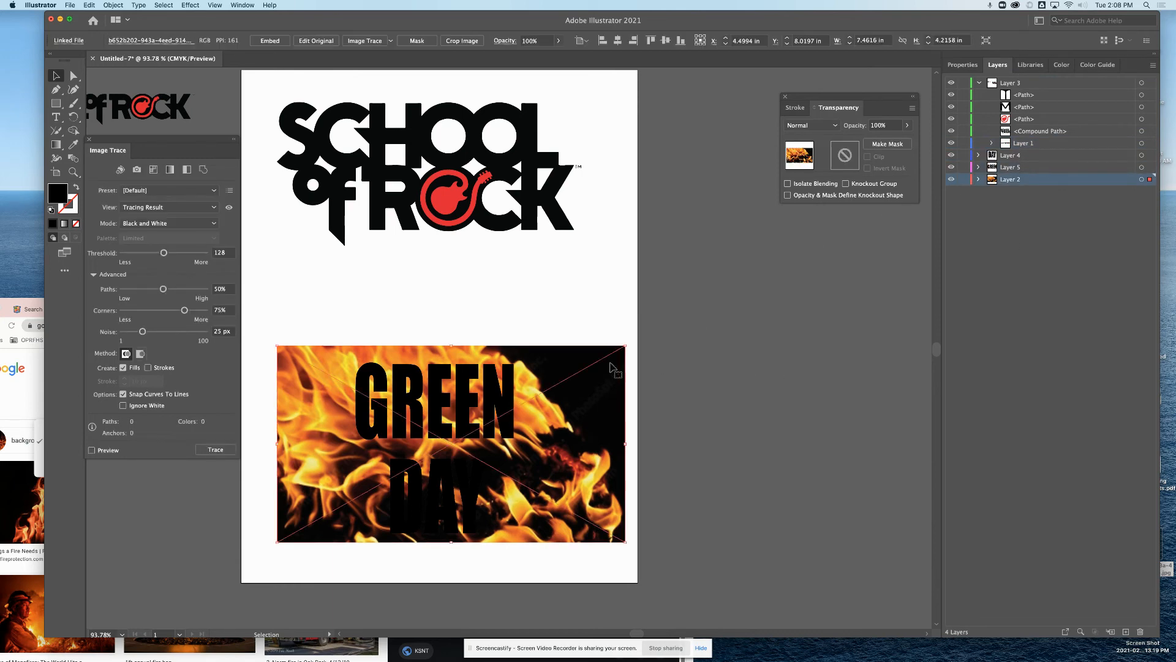
{"action": "key", "text": "super"}
{"action": "left_click", "coordinate": [978, 180]}
{"action": "left_click", "coordinate": [1141, 192]}
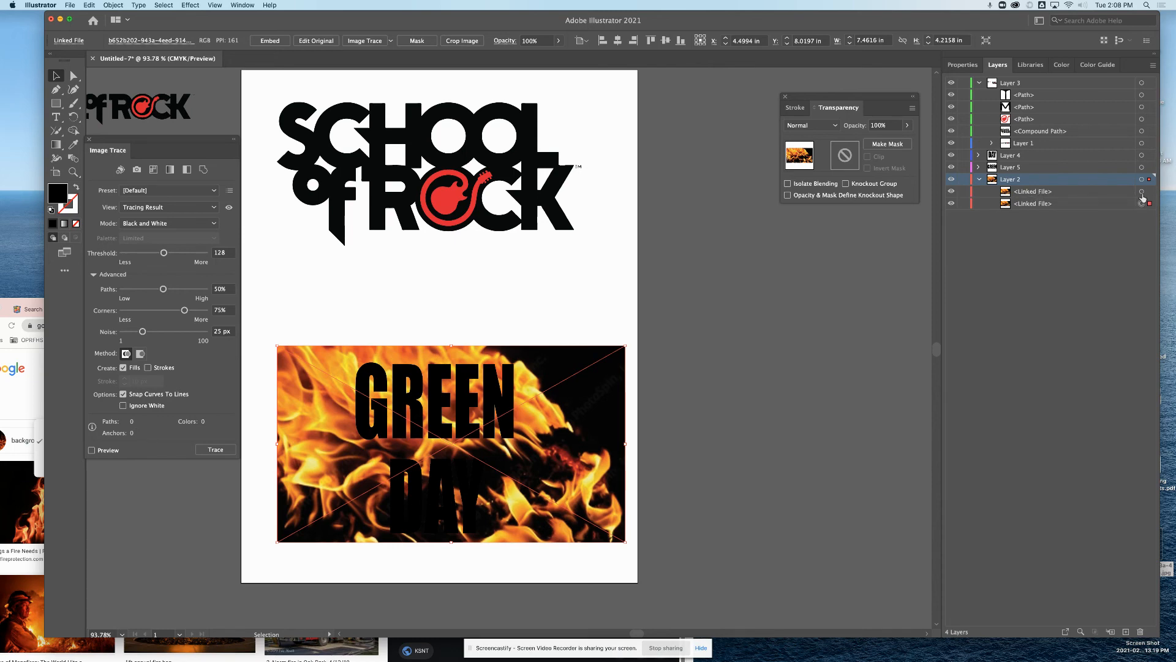
- Try making a clipping mask from the GREEN text on Layer 5 and the fire images on Layer 2, and undo it
{"action": "left_click", "coordinate": [1050, 192]}
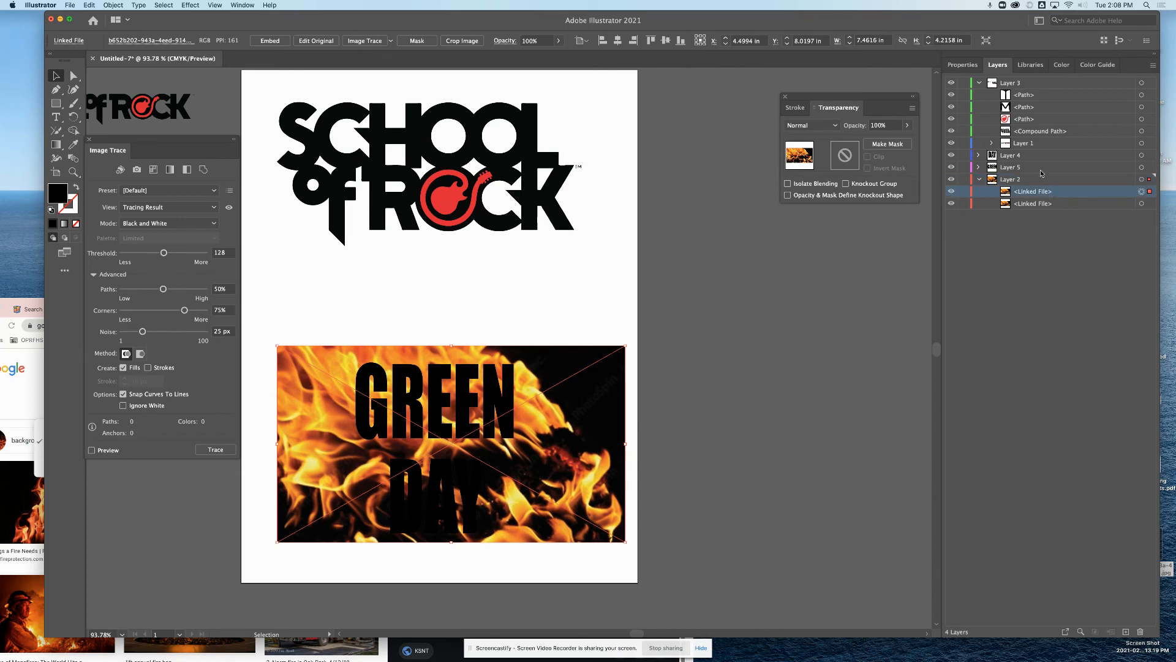
{"action": "left_click", "coordinate": [1051, 167]}
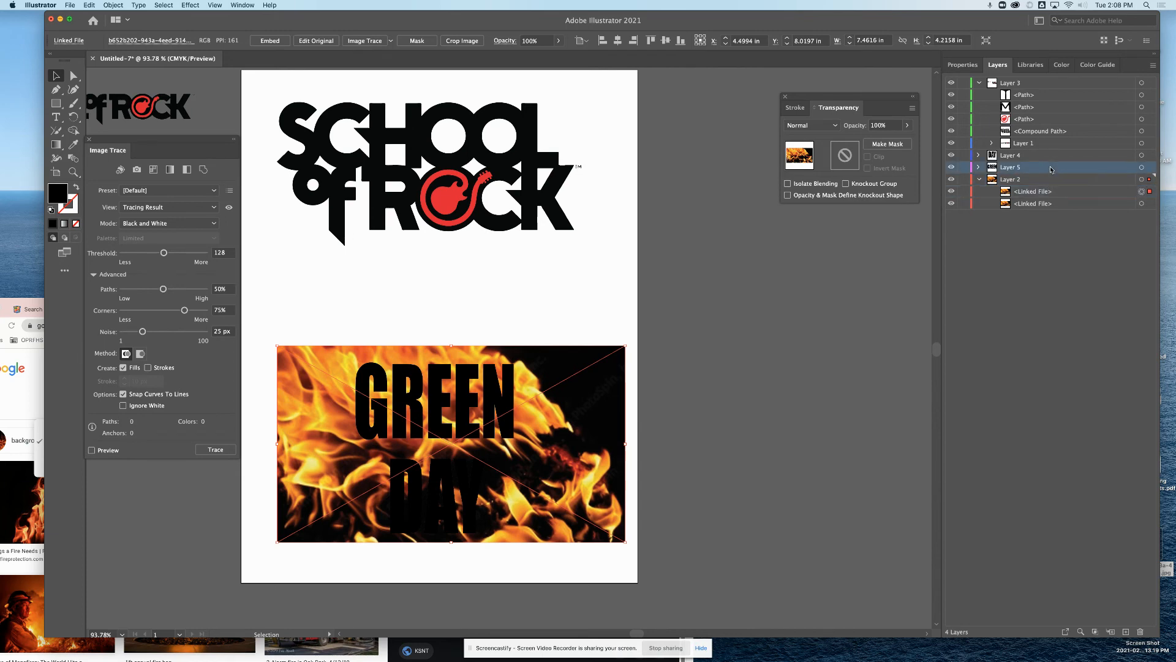
{"action": "left_click", "coordinate": [1141, 193]}
{"action": "left_click", "coordinate": [1108, 254]}
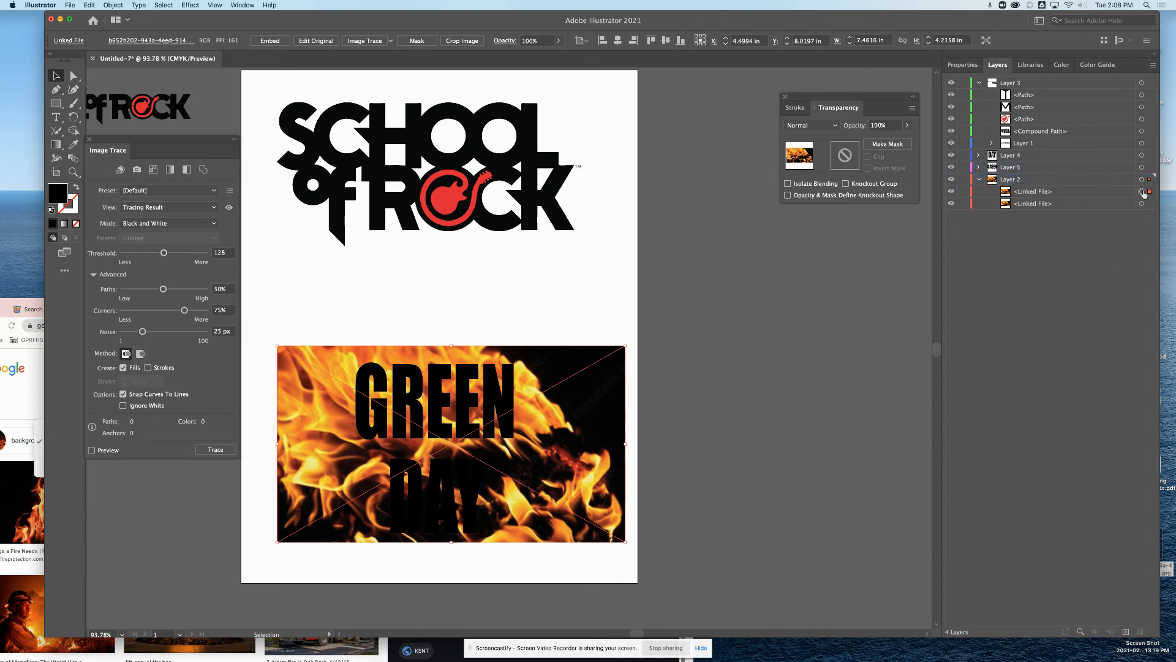
{"action": "left_click", "coordinate": [1142, 167], "text": "shift"}
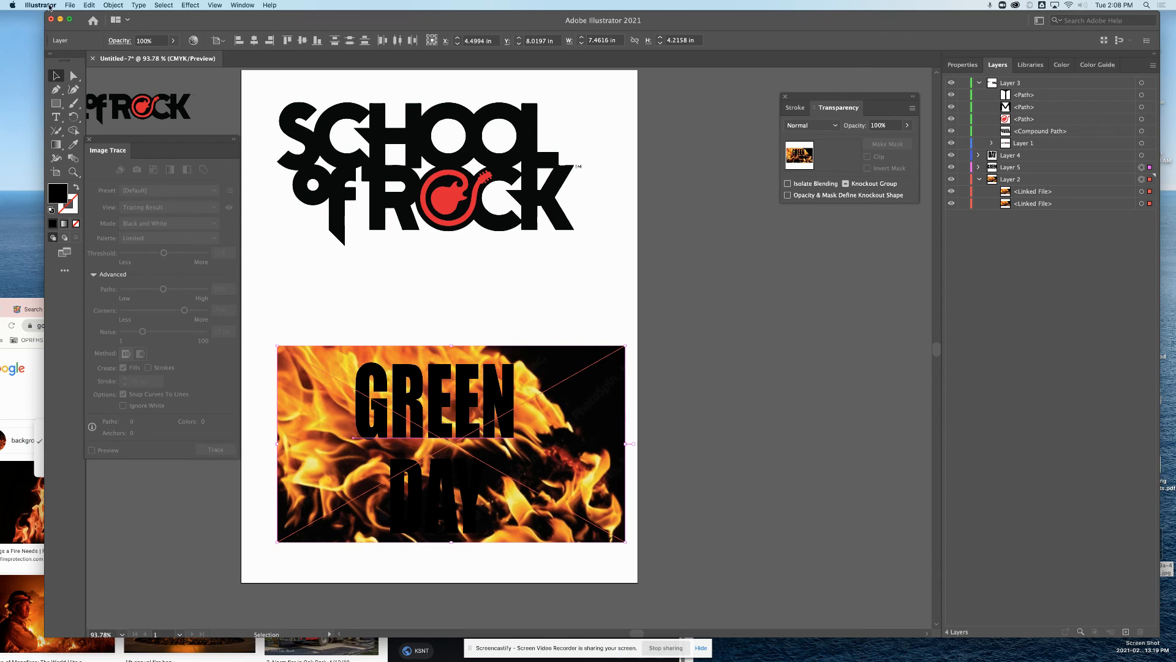
{"action": "left_click", "coordinate": [105, 5]}
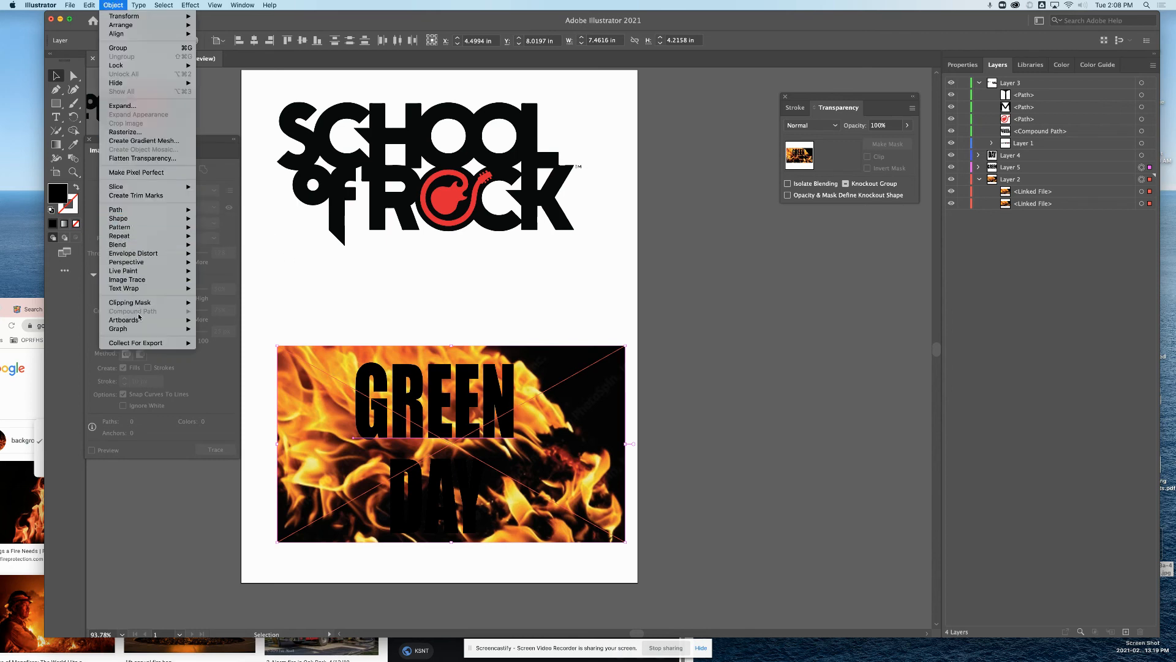
{"action": "mouse_move", "coordinate": [141, 302]}
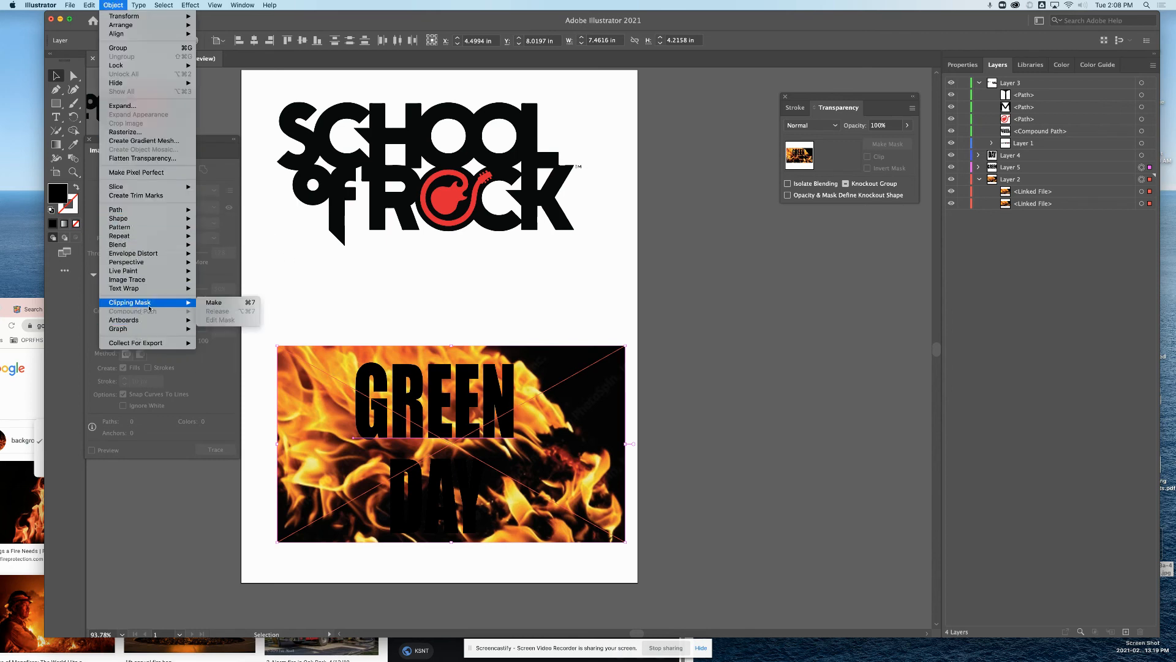
{"action": "left_click", "coordinate": [212, 304]}
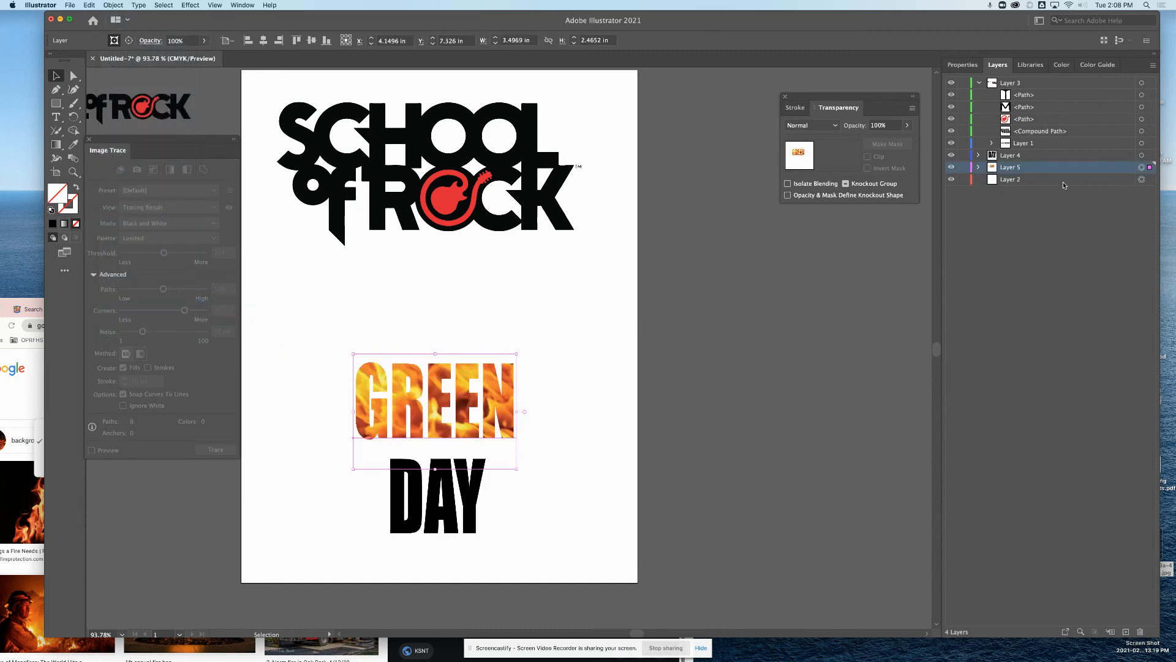
{"action": "left_click", "coordinate": [1040, 183]}
{"action": "left_click", "coordinate": [1008, 170]}
{"action": "key", "text": "super+z"}
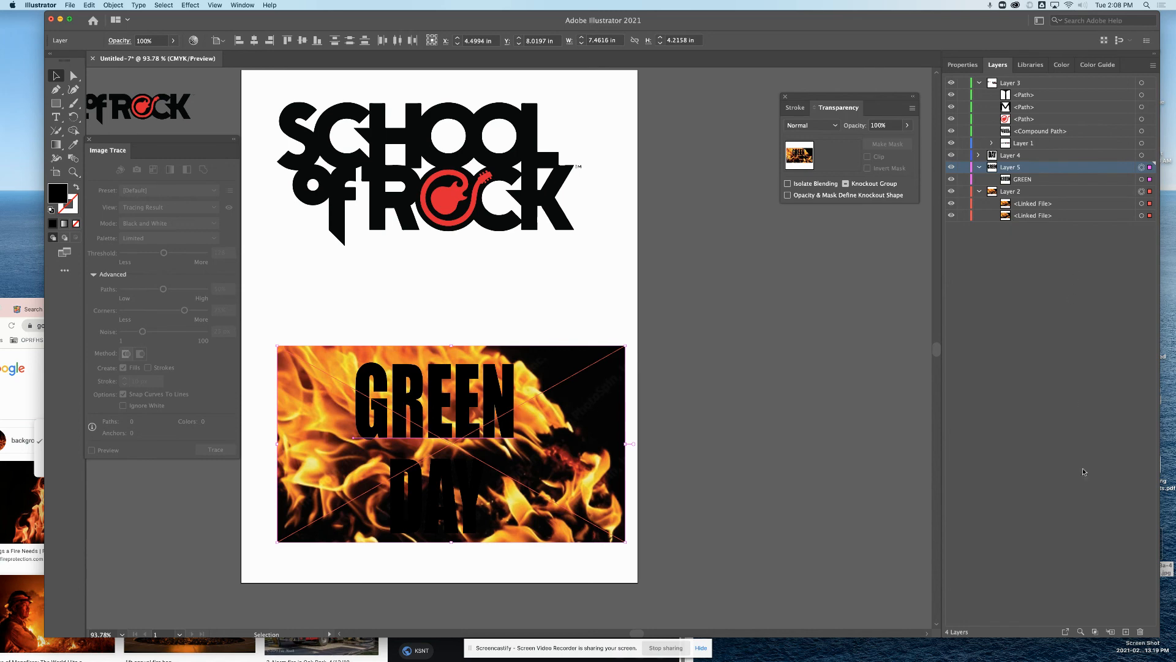
- Move one fire image onto a new layer between Layers 4 and 5, and make a clipping mask from it and the DAY text
{"action": "left_click", "coordinate": [1127, 630]}
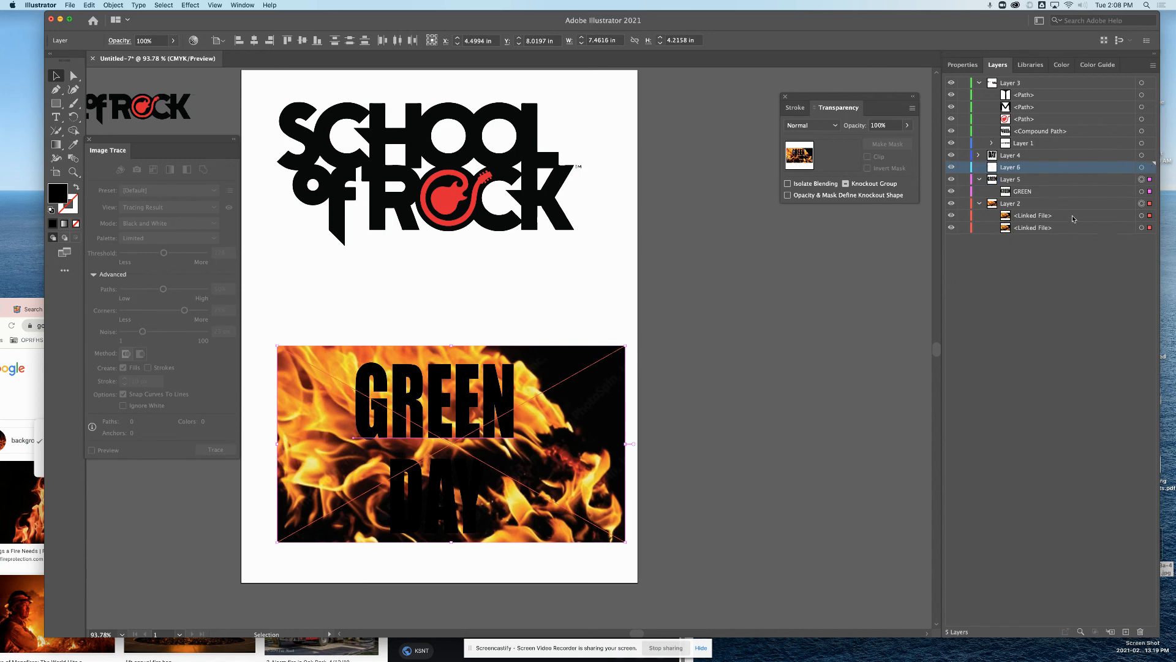
{"action": "left_click_drag", "start_coordinate": [1073, 219], "coordinate": [1067, 168]}
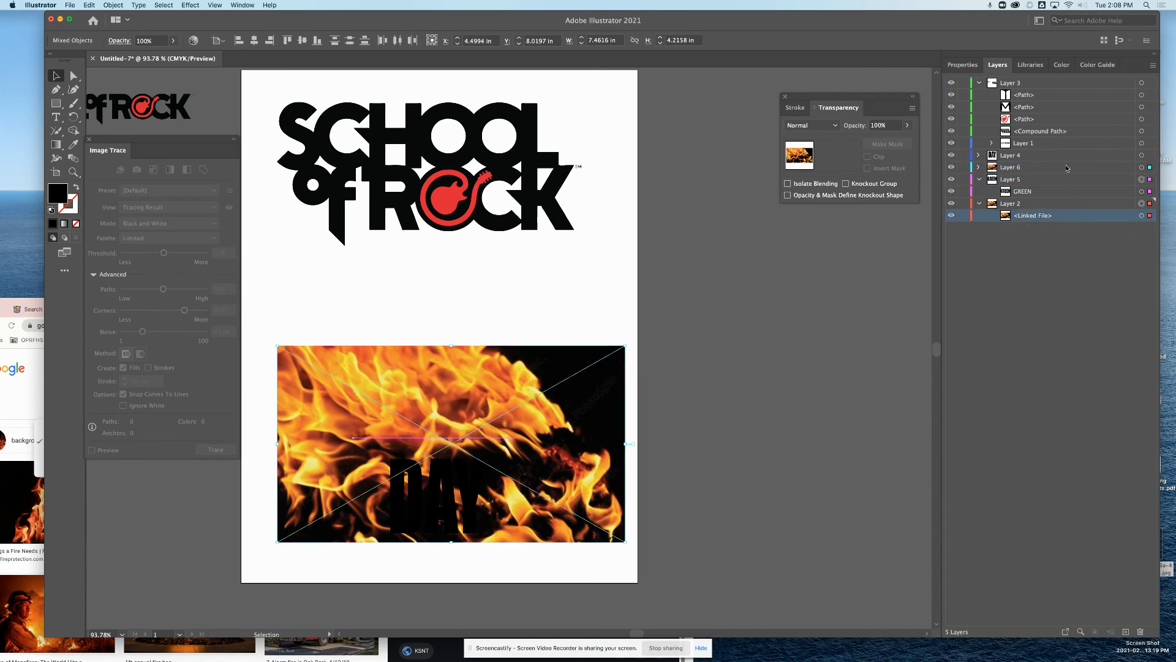
{"action": "left_click", "coordinate": [1142, 155]}
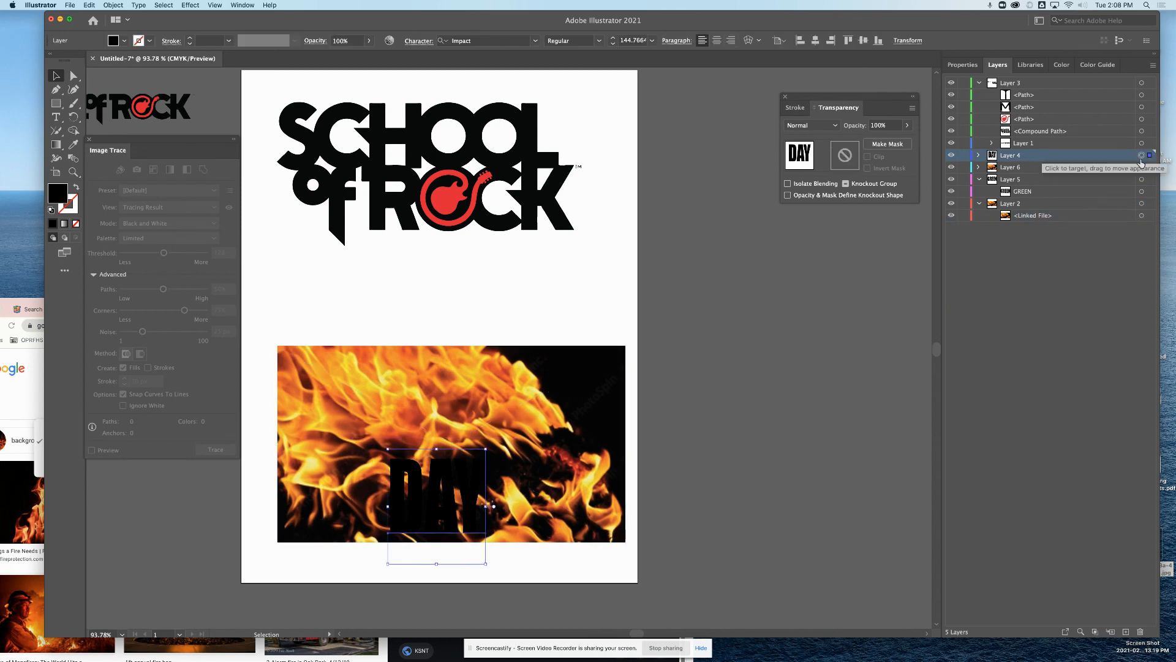
{"action": "left_click", "coordinate": [1141, 169], "text": "shift"}
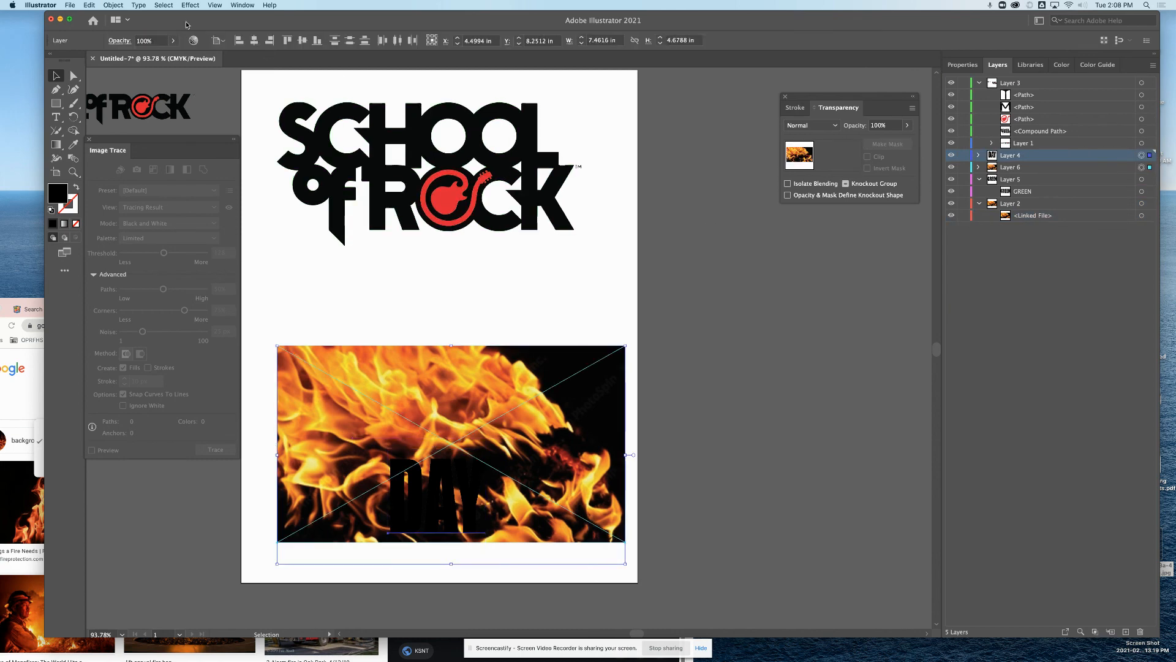
{"action": "left_click", "coordinate": [112, 5]}
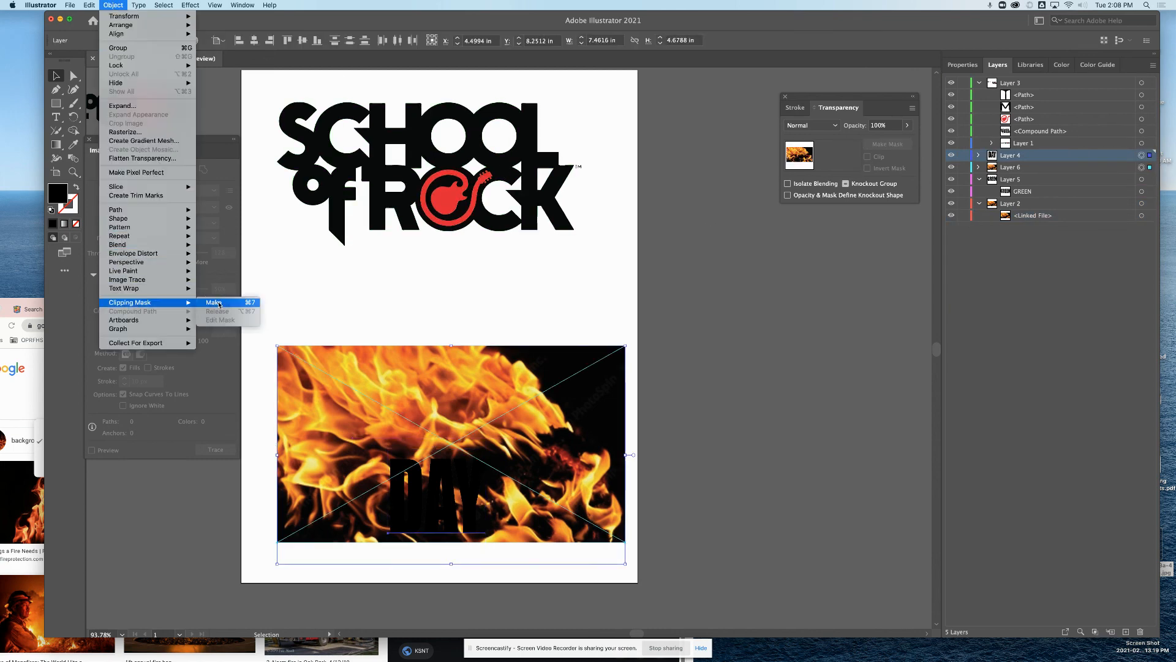
{"action": "left_click", "coordinate": [220, 302]}
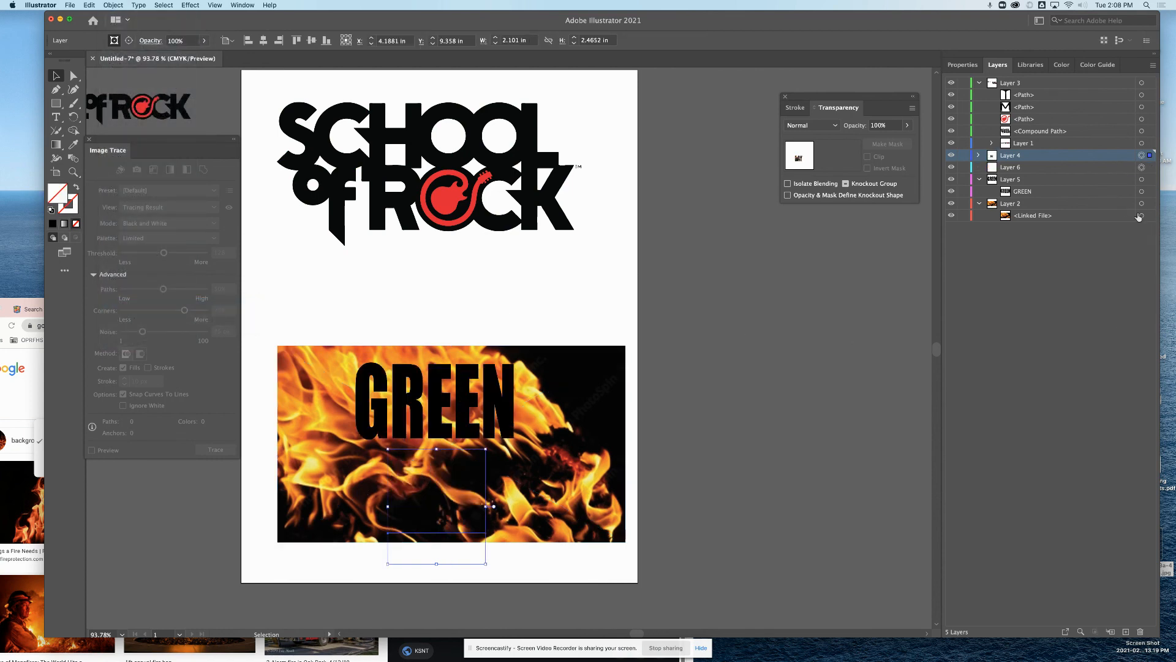
- Make a clipping mask from the GREEN text on Layer 5 and the fire image on Layer 2, and close the Image Trace panel
{"action": "left_click", "coordinate": [1070, 192]}
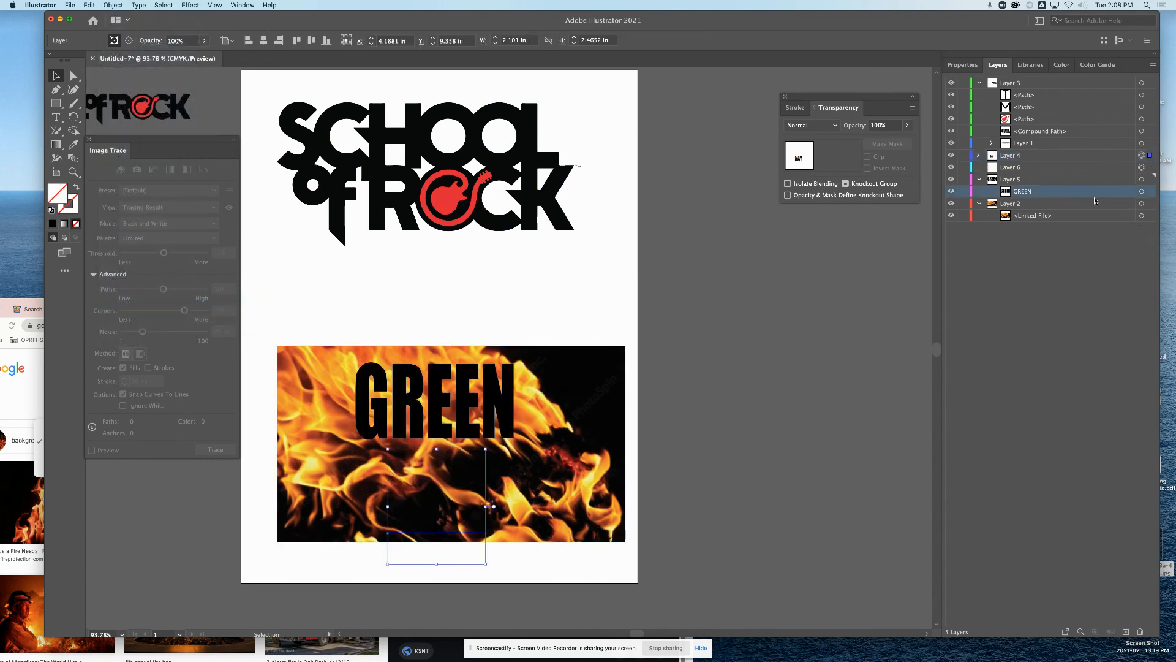
{"action": "left_click", "coordinate": [1142, 179]}
{"action": "left_click", "coordinate": [1142, 204], "text": "shift"}
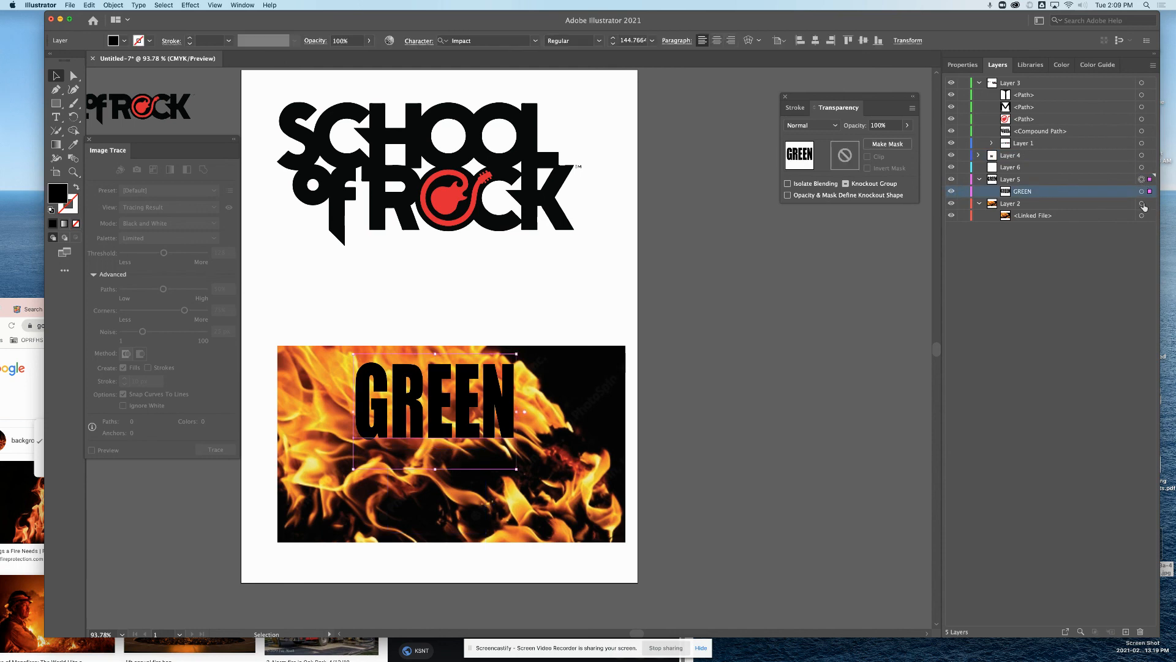
{"action": "left_click", "coordinate": [114, 5]}
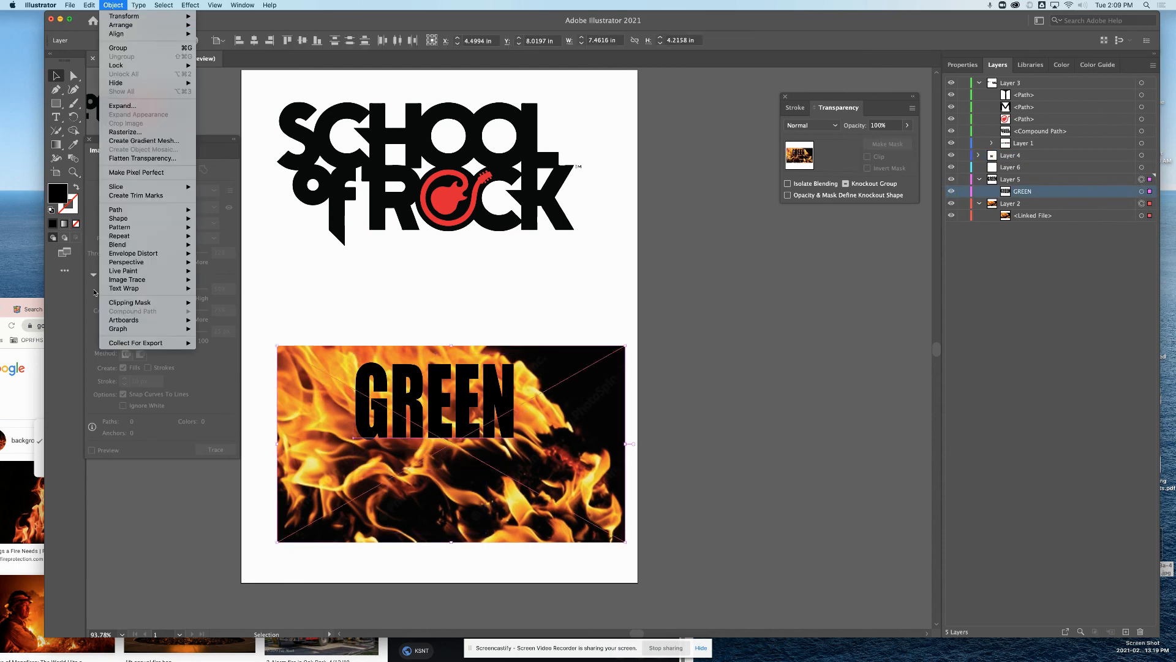
{"action": "mouse_move", "coordinate": [160, 302]}
{"action": "left_click", "coordinate": [213, 303]}
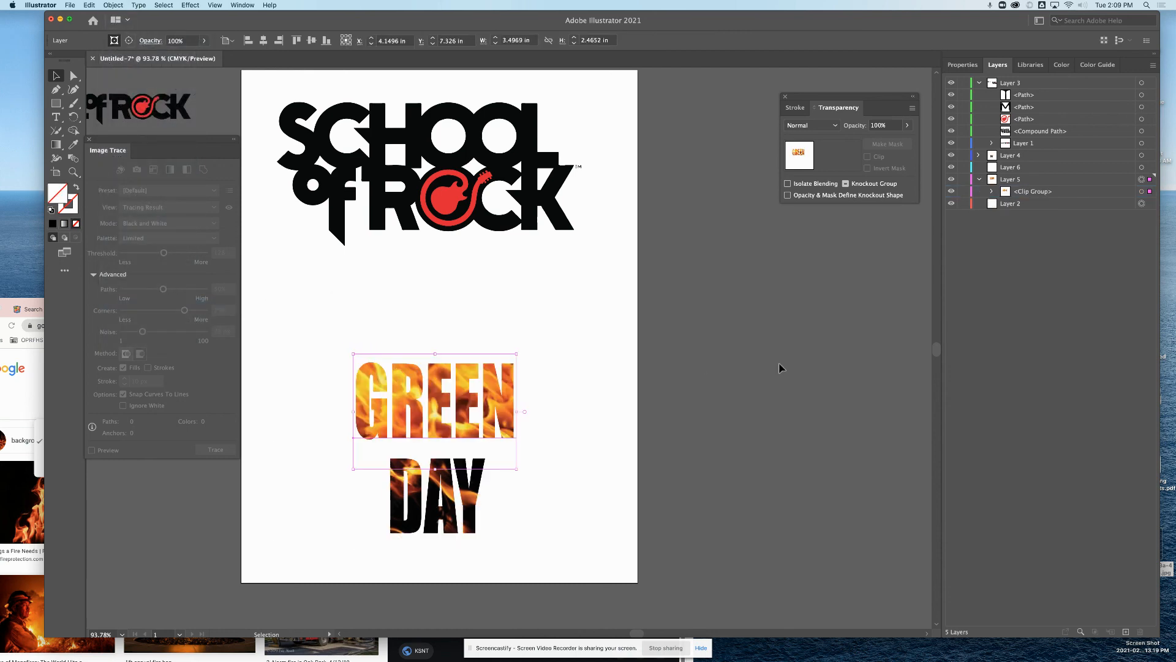
{"action": "left_click", "coordinate": [589, 419]}
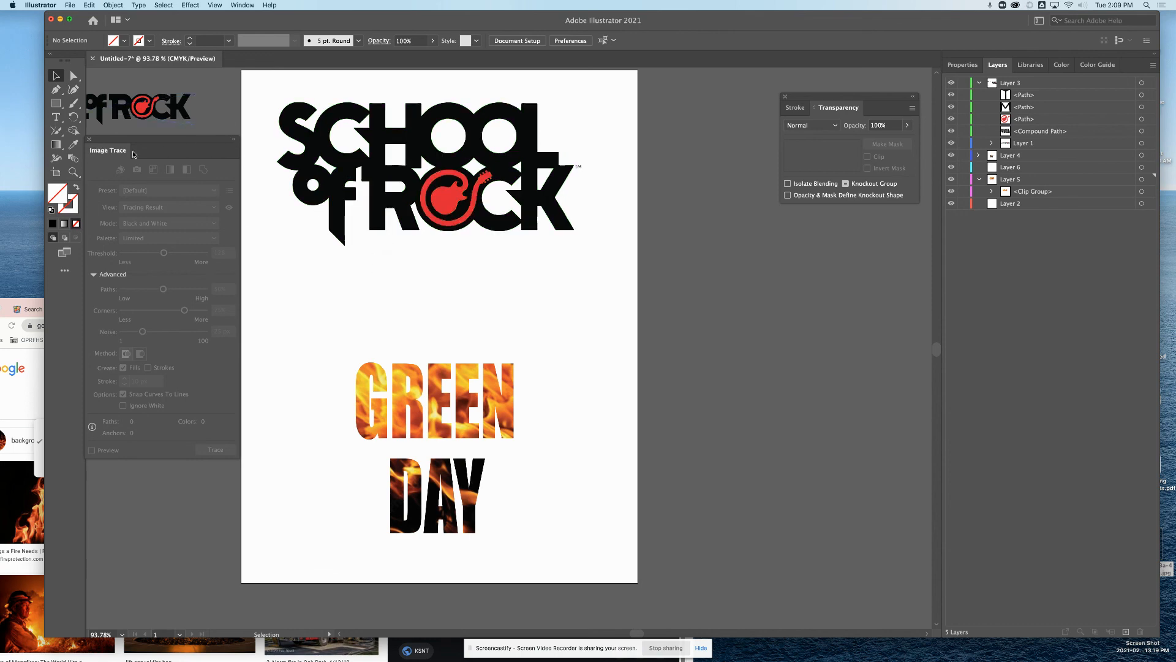
{"action": "left_click", "coordinate": [90, 140]}
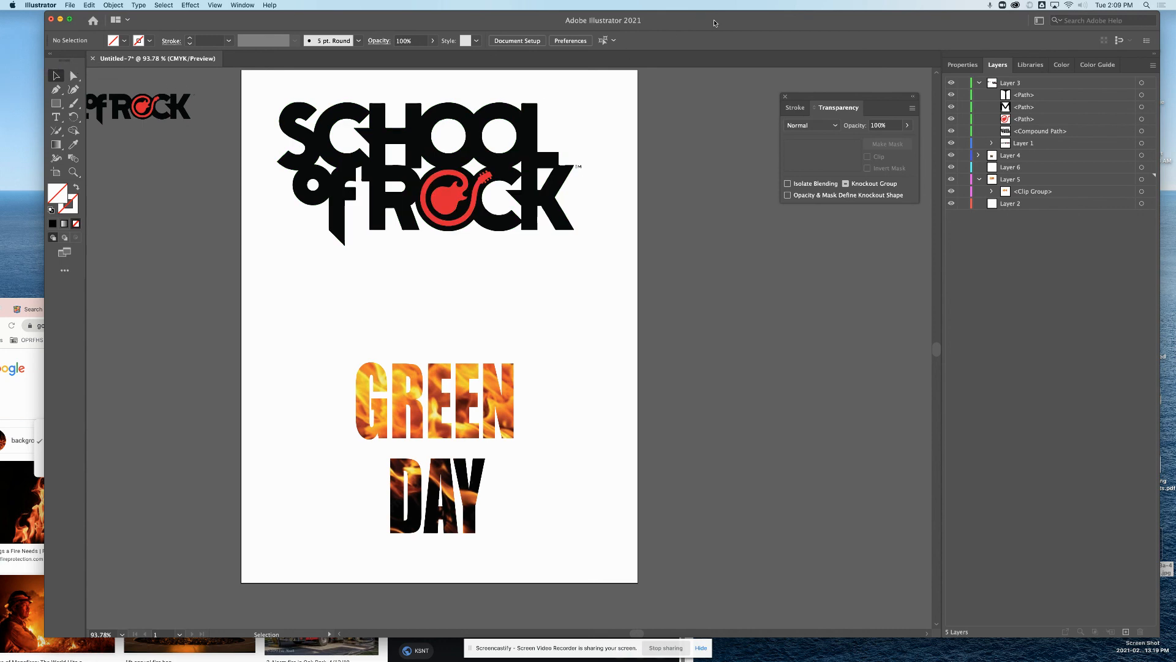
{"action": "left_click_drag", "start_coordinate": [715, 23], "coordinate": [748, 154]}
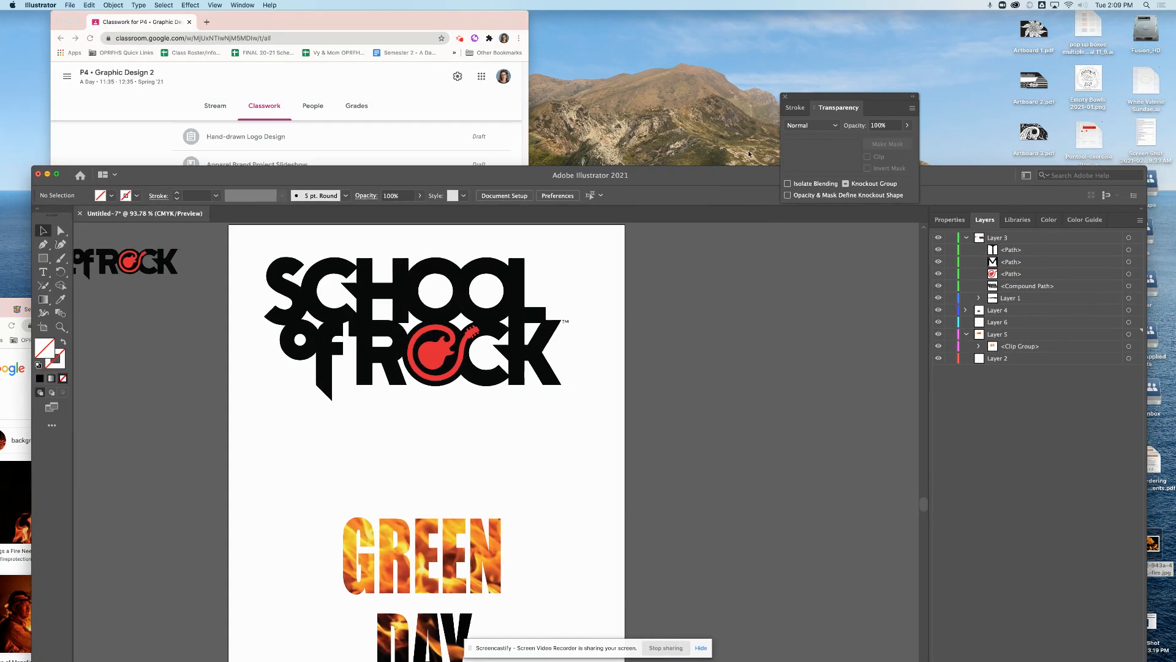
{"action": "left_click", "coordinate": [460, 41]}
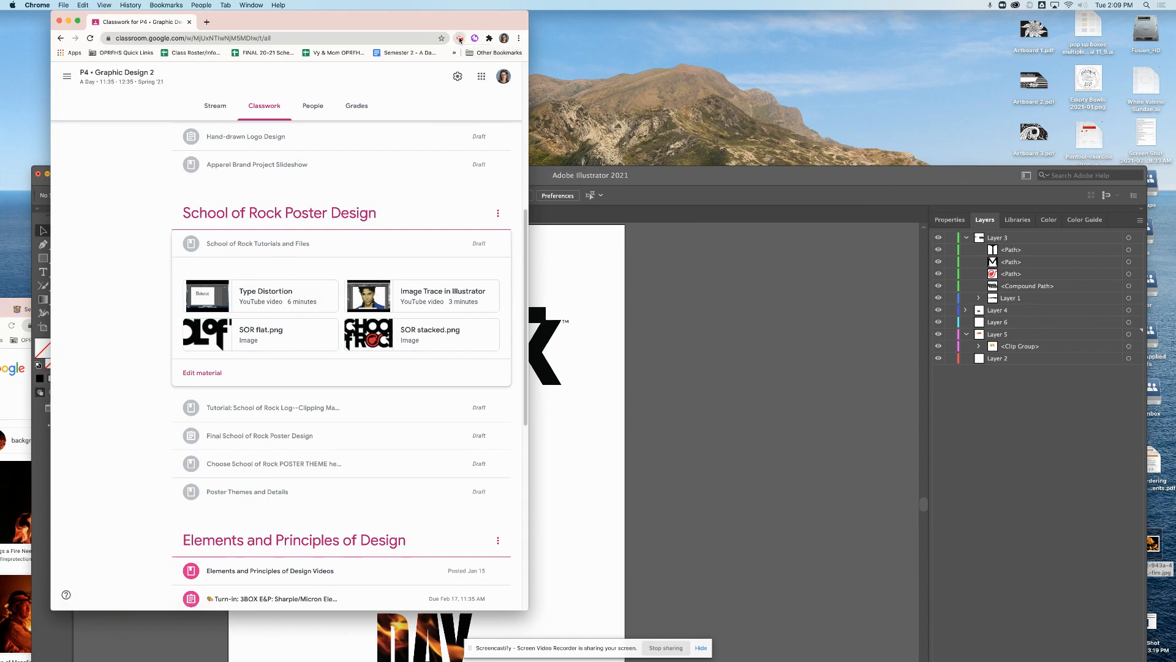